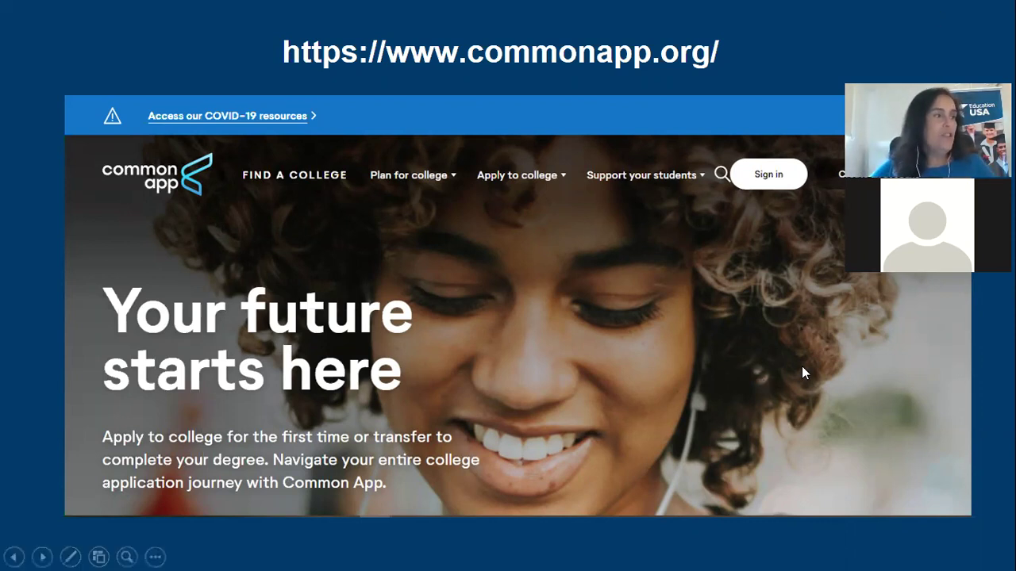
click(858, 418)
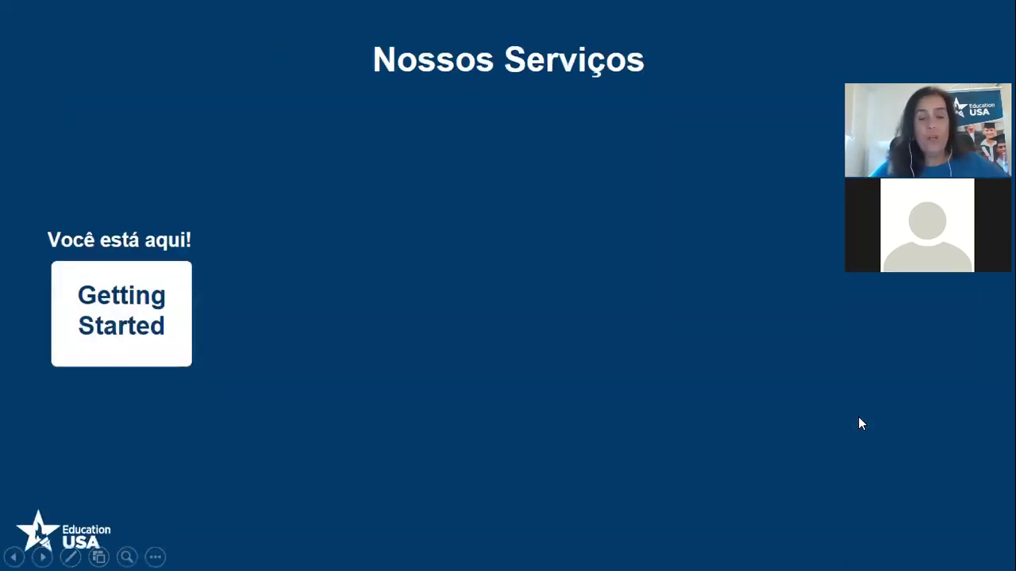
key(Escape)
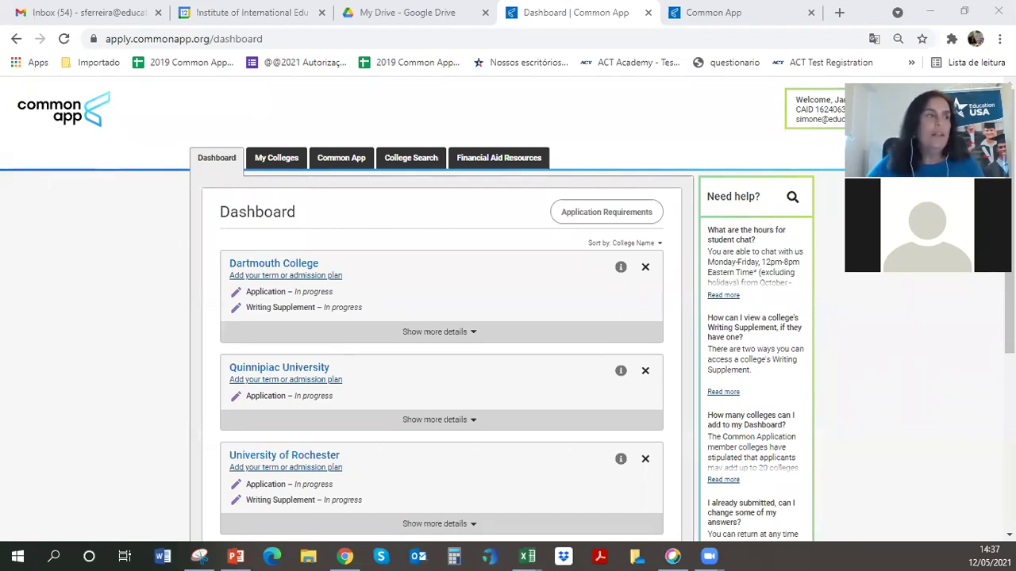
Open the Common App section of the application and review the Personal Information fields in the Profile.
click(334, 159)
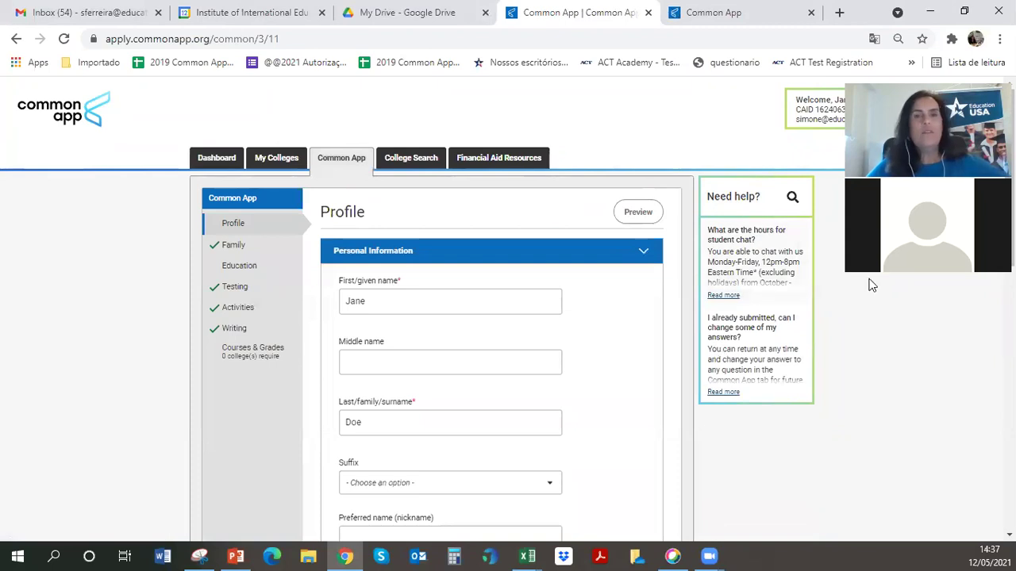
scroll(871, 284, down, 1)
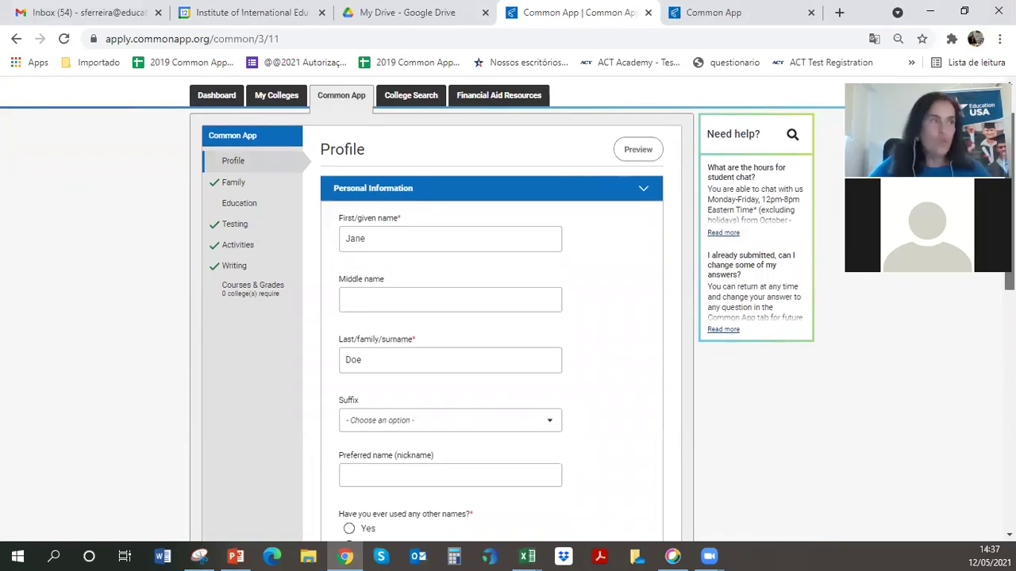
scroll(508, 309, up, 1)
scroll(508, 309, down, 1)
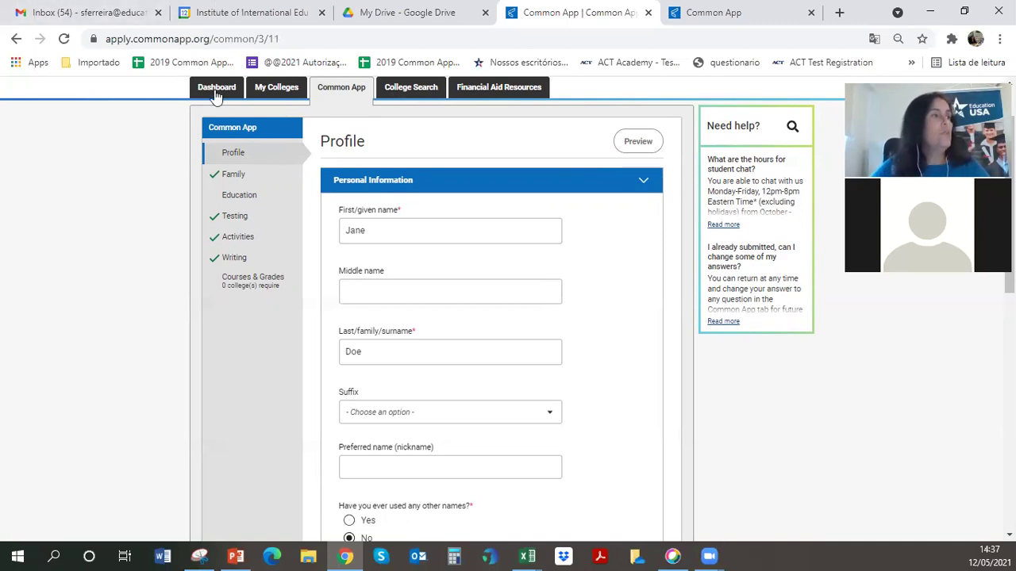
Search the colleges for "University of notre" and add University of Notre Dame to the college list.
click(412, 88)
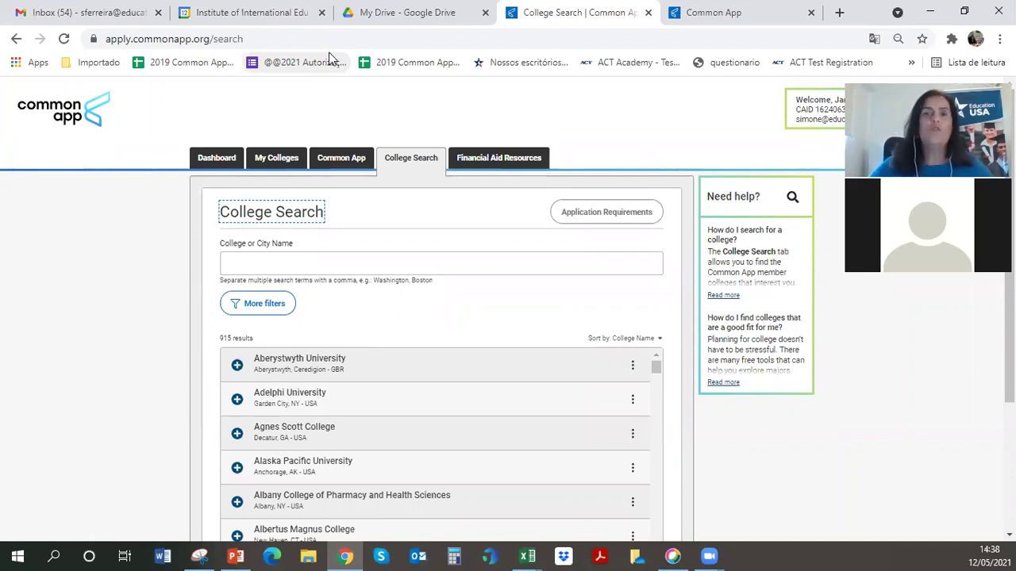
click(249, 269)
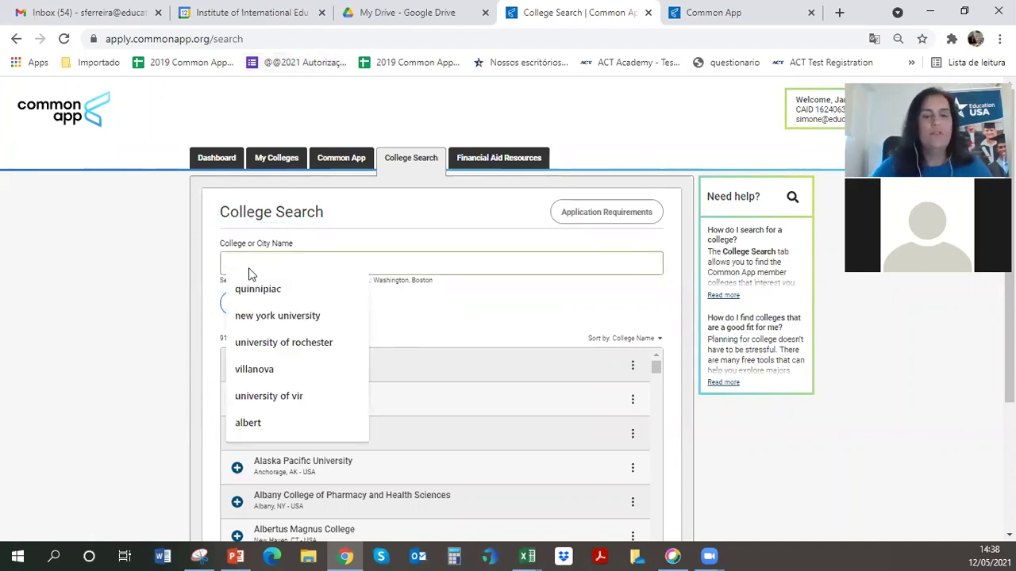
text(University of)
text(tre)
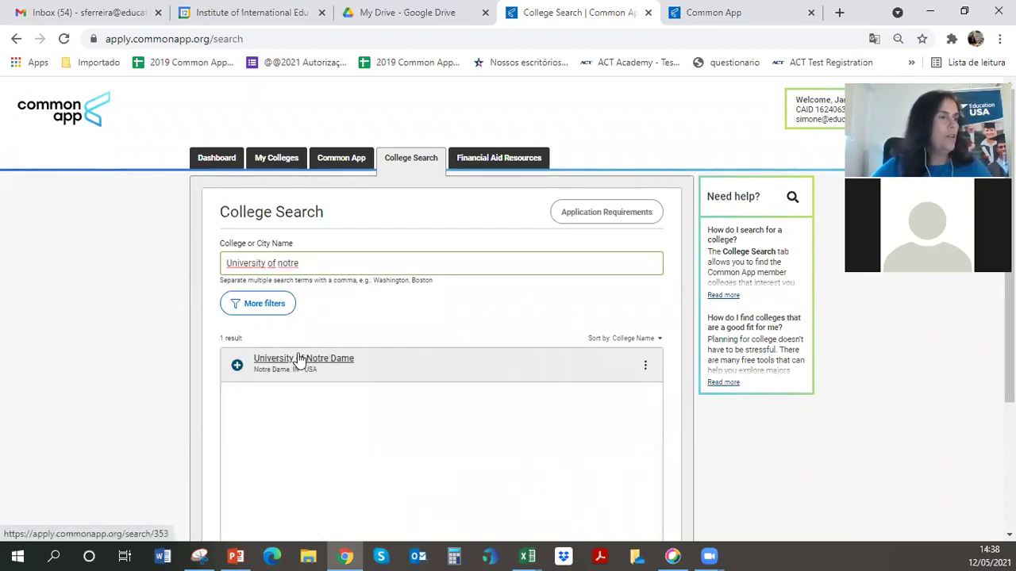
click(236, 366)
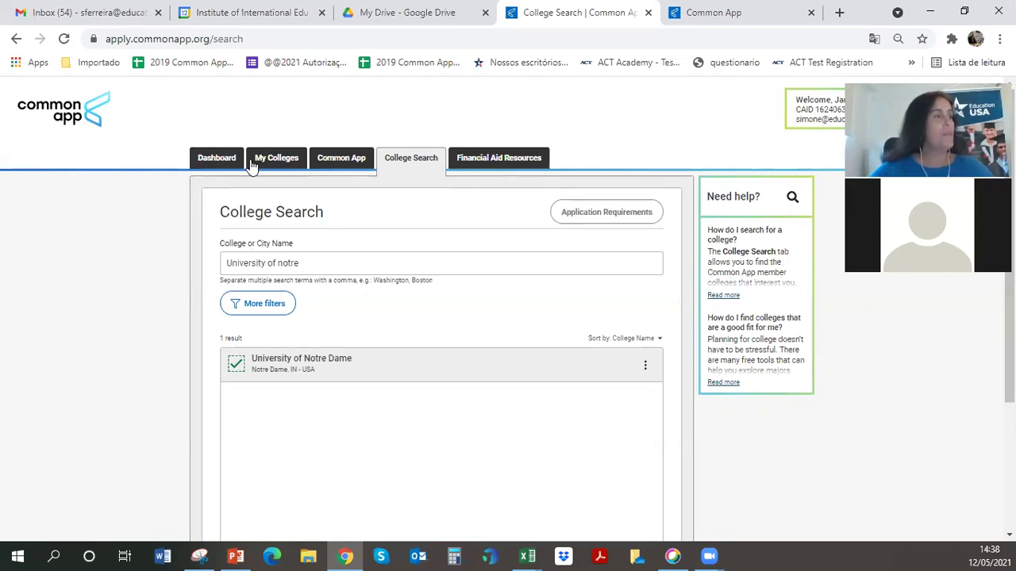
Search the colleges for "vanderbilt" and add Vanderbilt University to the college list.
drag(315, 263, 153, 247)
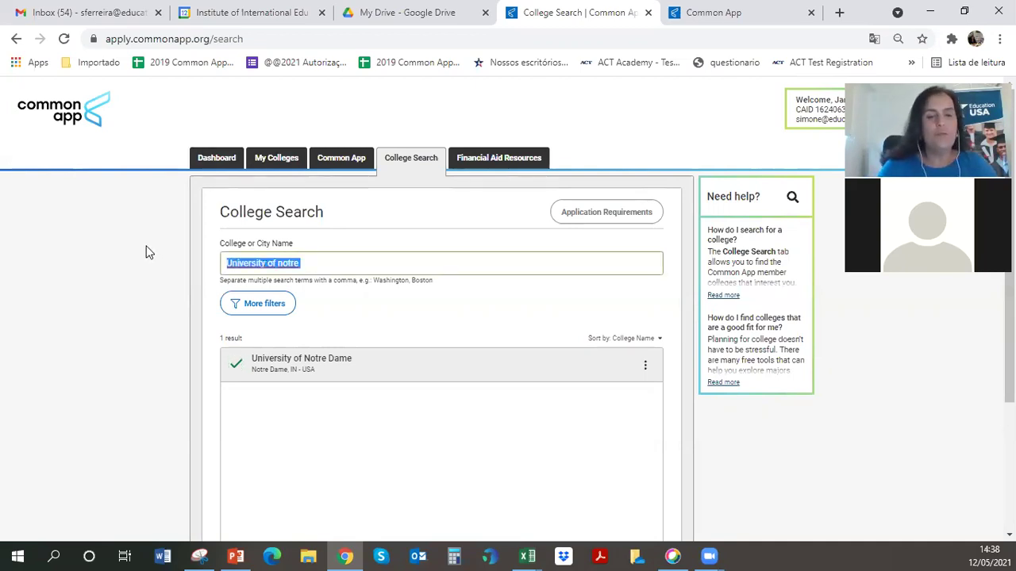
text(vanderb)
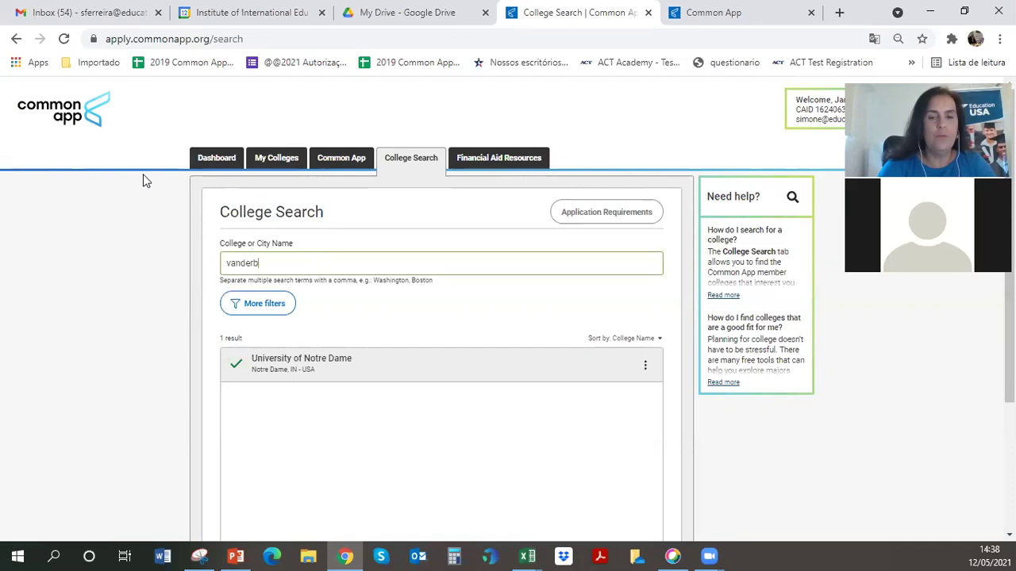
text(ilt)
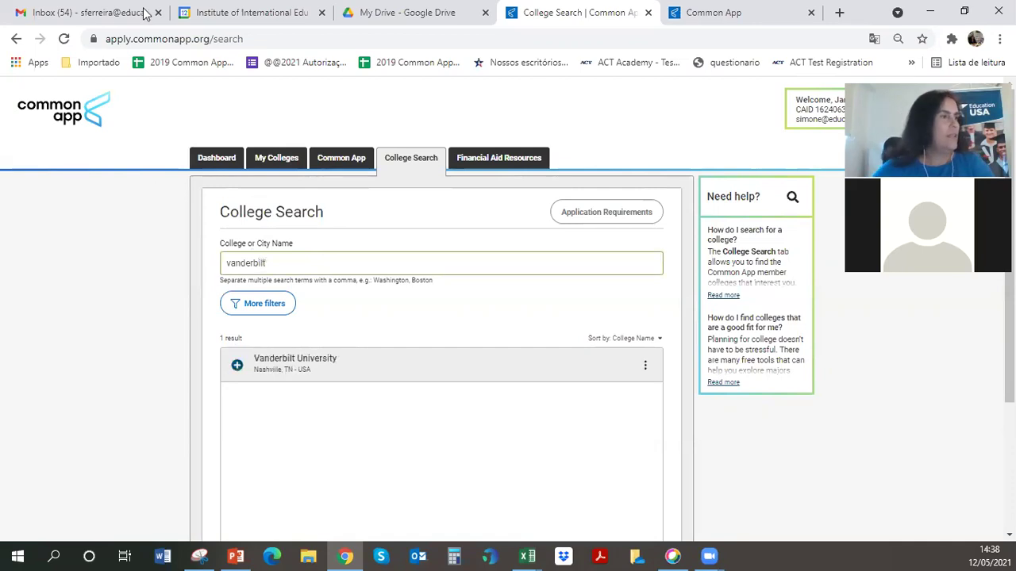
click(237, 365)
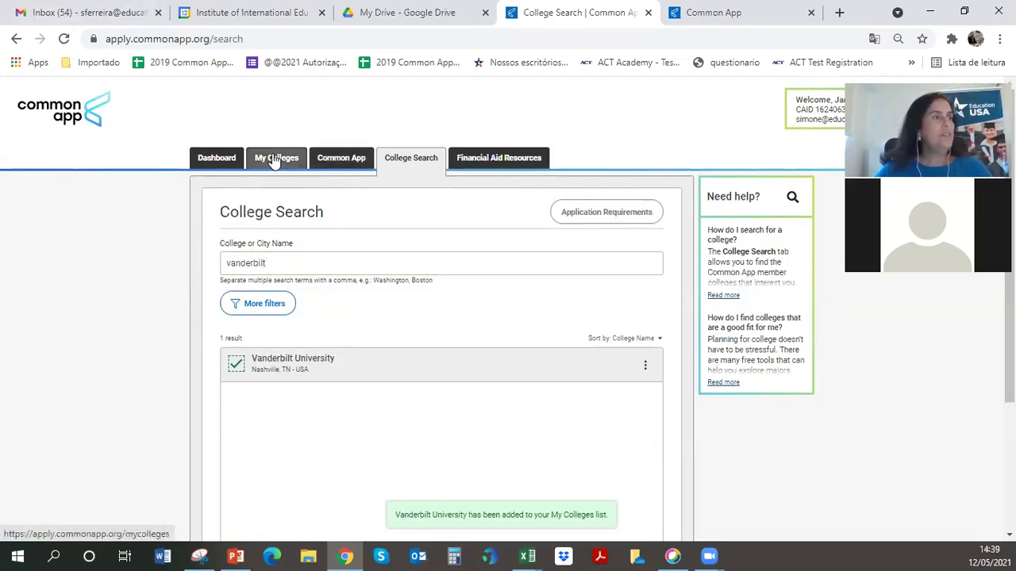
Open Vanderbilt University's college information from the saved colleges and examine its deadlines, fees, test policy, recommendations and writing requirements.
click(274, 159)
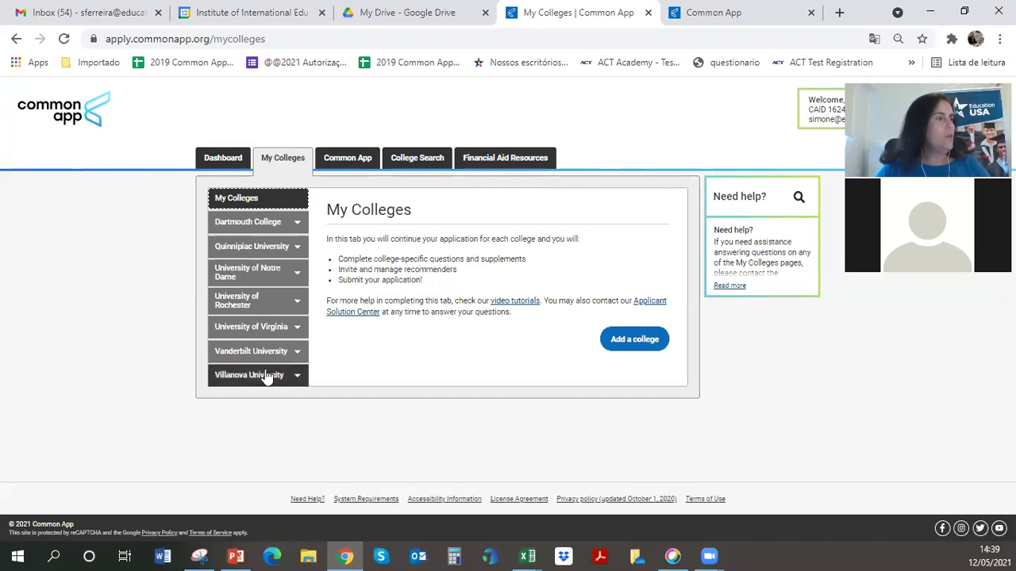
click(247, 349)
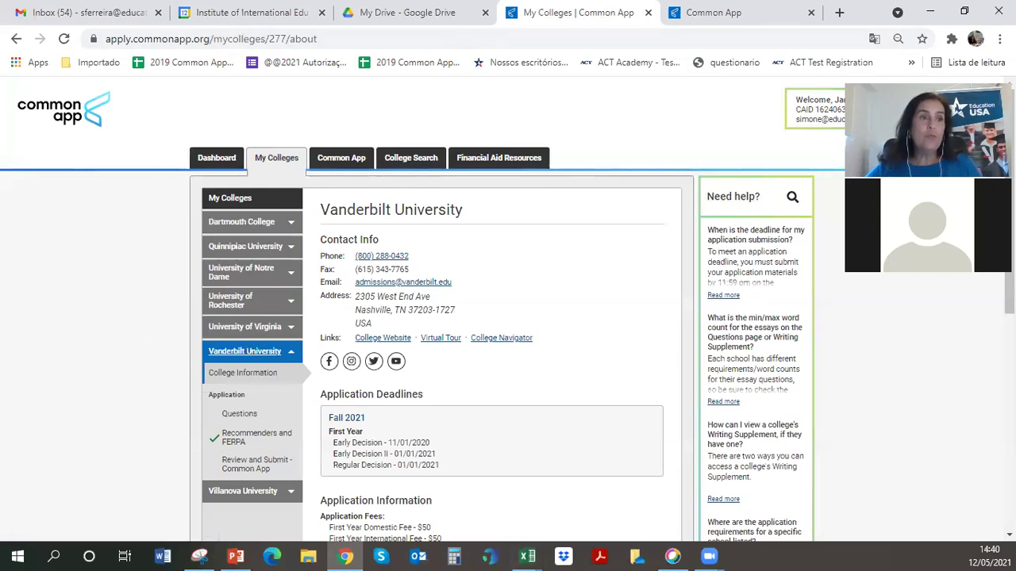
scroll(508, 309, down, 2)
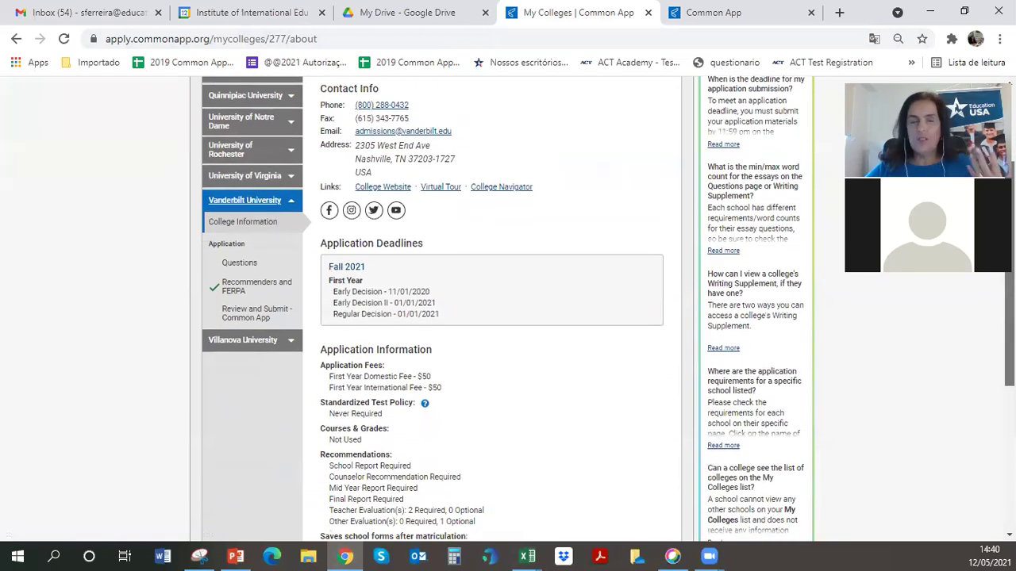
scroll(508, 310, up, 1)
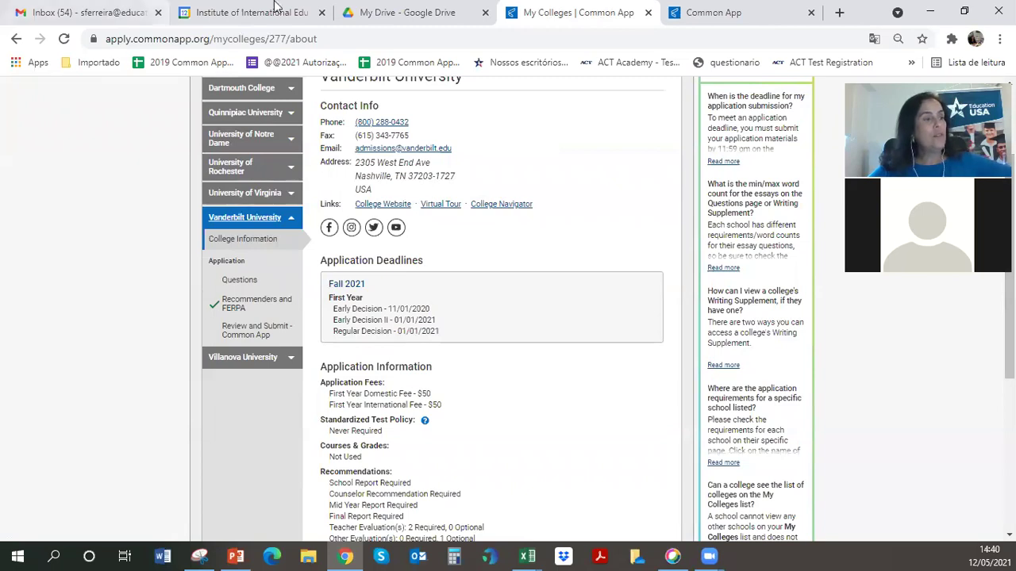
scroll(682, 128, down, 1)
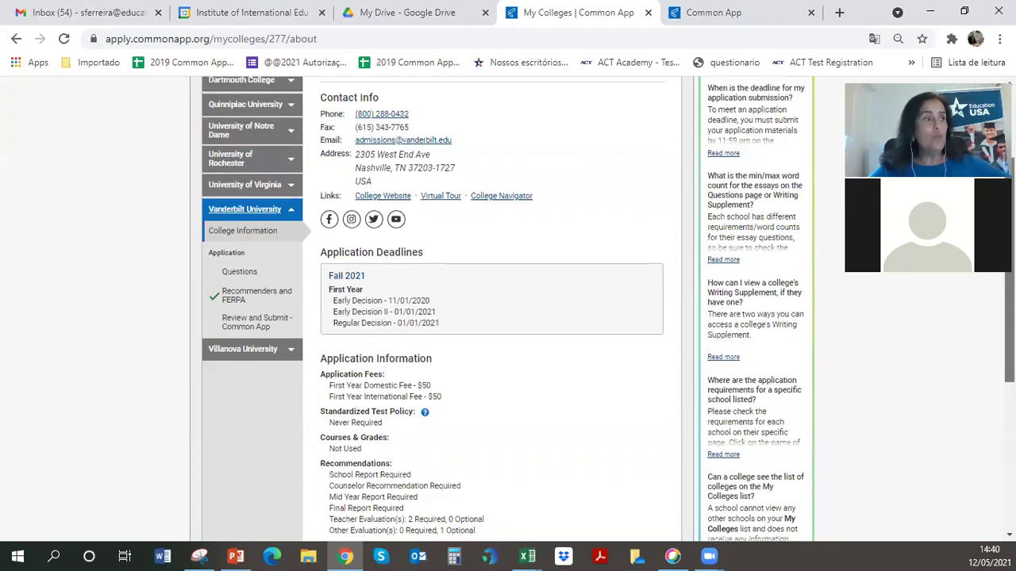
scroll(683, 238, up, 2)
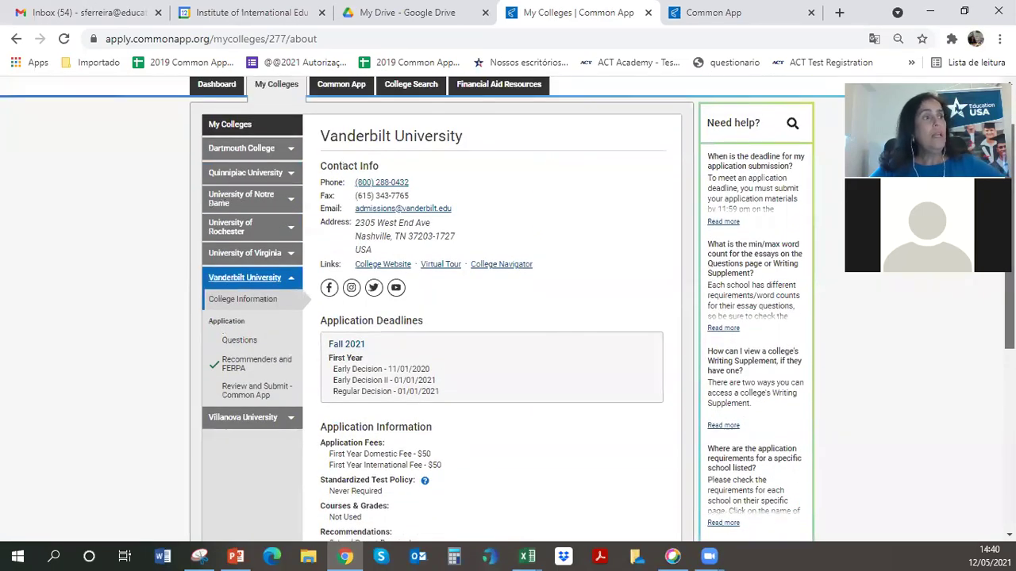
scroll(683, 309, down, 3)
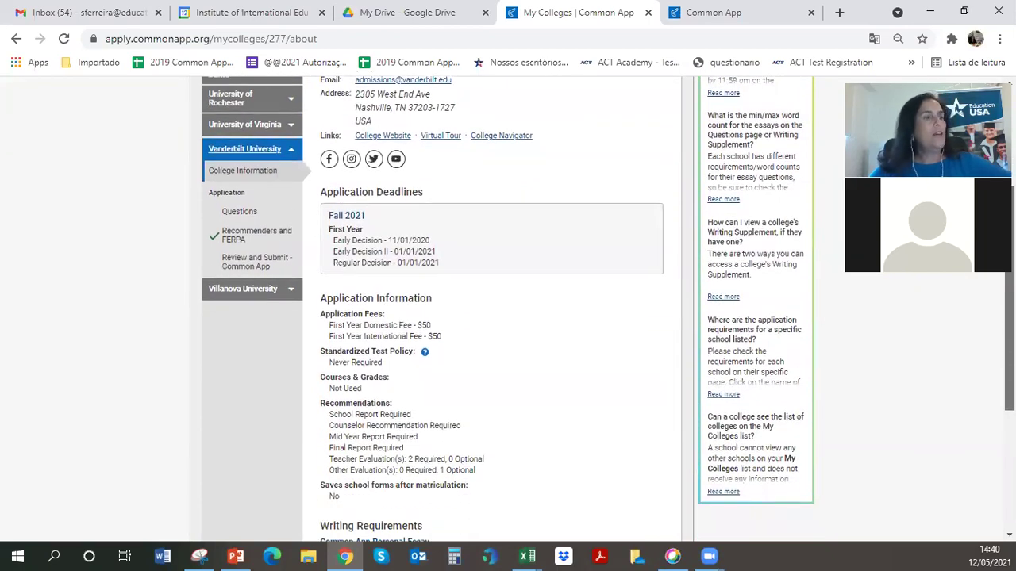
scroll(508, 309, down, 2)
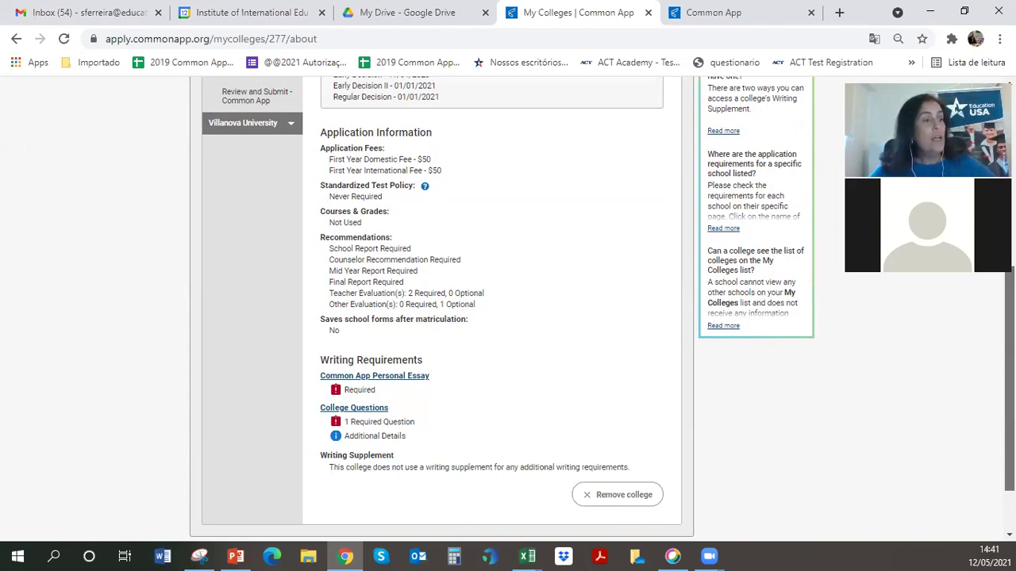
scroll(500, 309, up, 2)
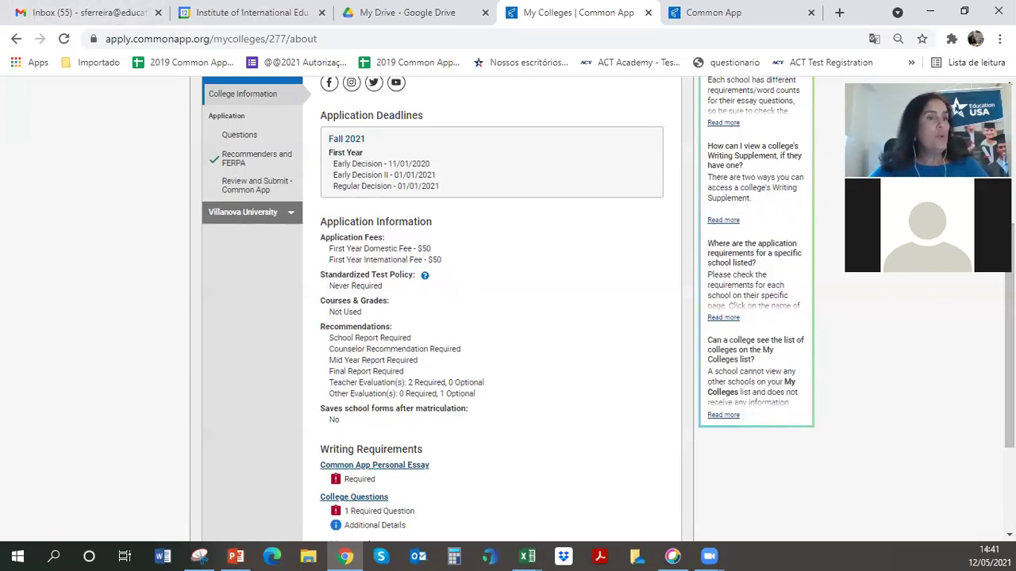
scroll(309, 229, up, 1)
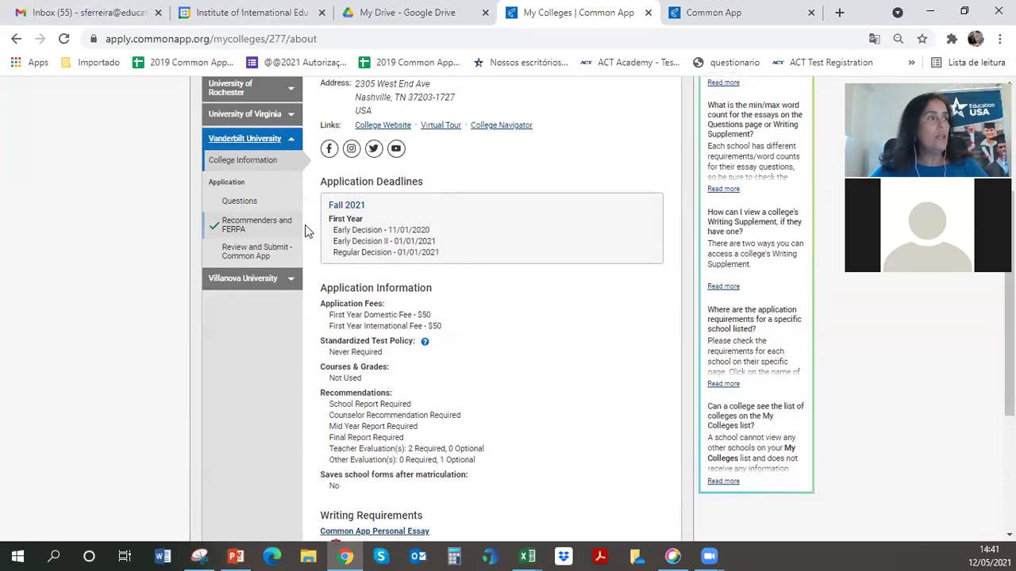
Open Vanderbilt University's application questions and read through the General section, including start term, admission plan, financial aid and scholarships.
click(238, 203)
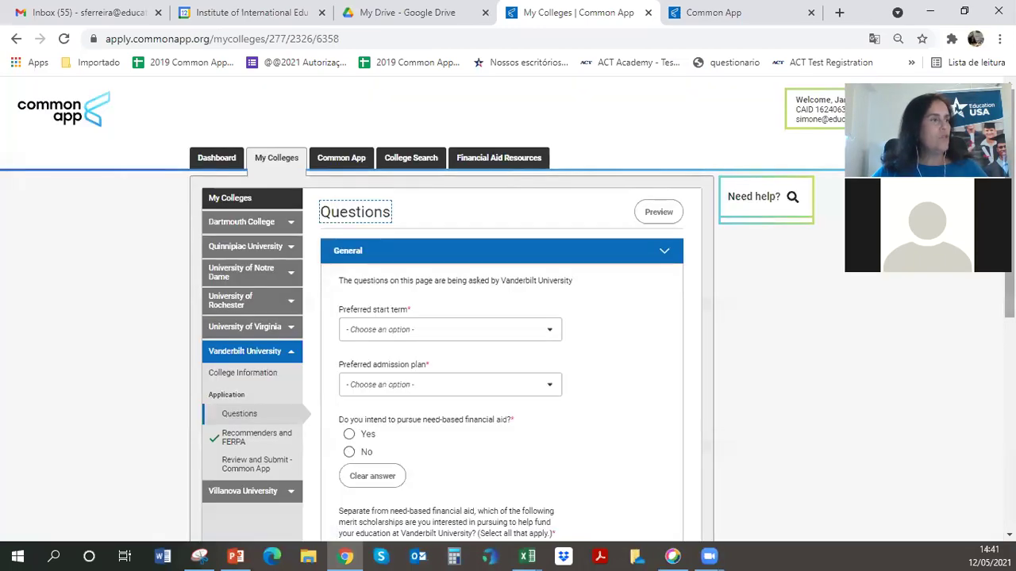
scroll(213, 292, down, 5)
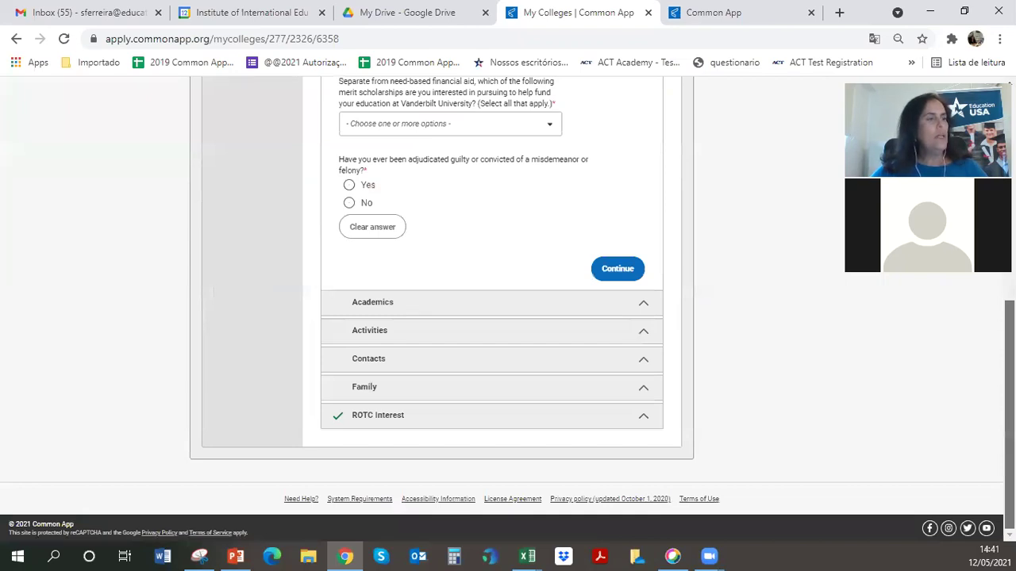
scroll(508, 309, up, 1)
scroll(508, 310, up, 4)
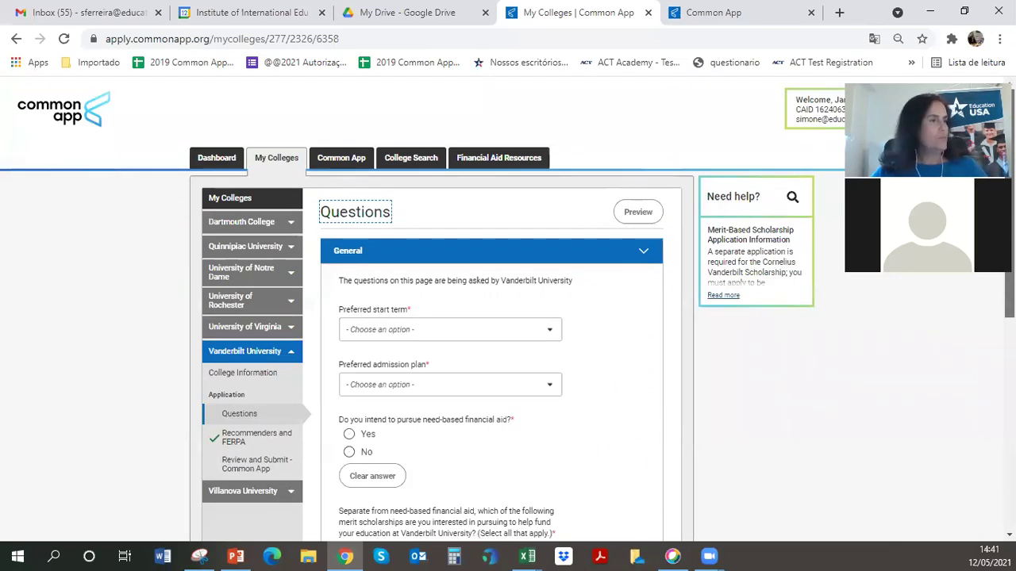
scroll(508, 310, down, 1)
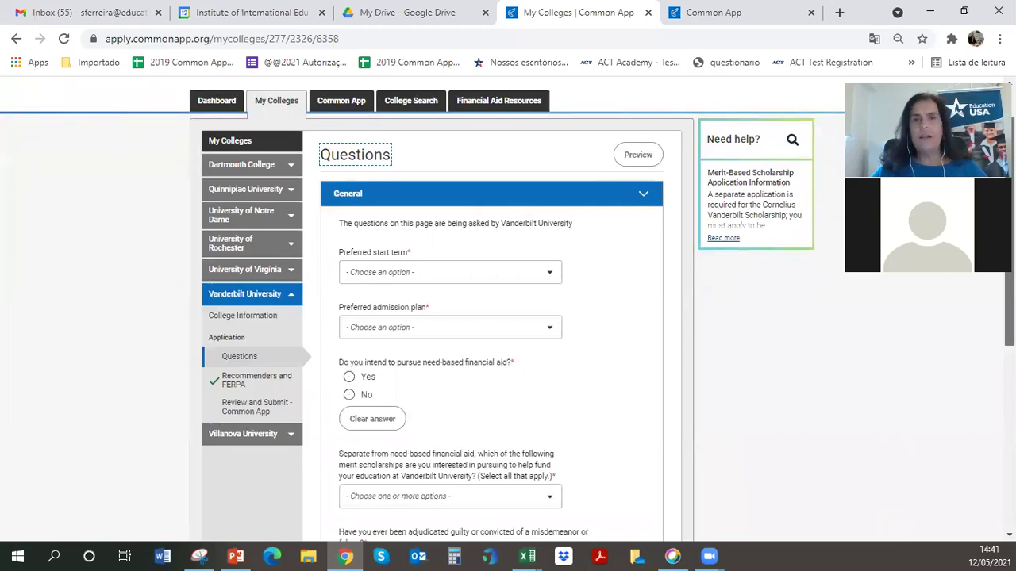
scroll(508, 310, down, 4)
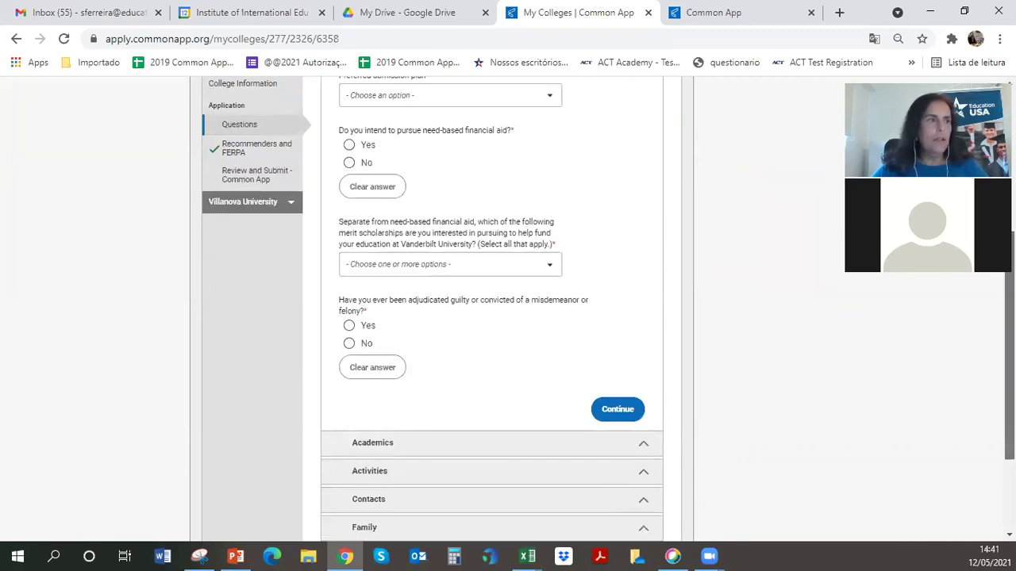
scroll(508, 309, up, 1)
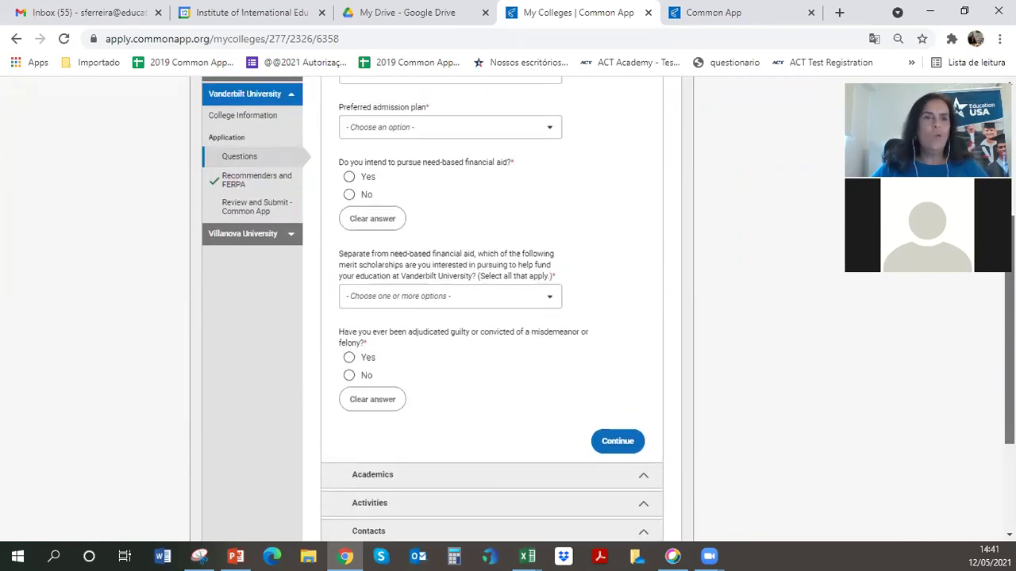
scroll(507, 310, up, 4)
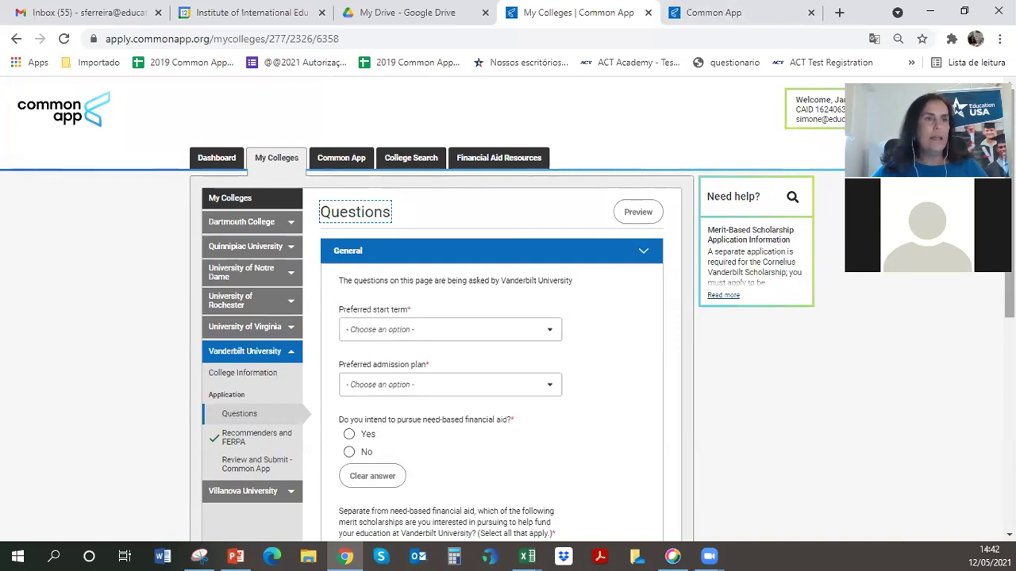
Expand the Academics section of Vanderbilt's questions to review test and school choices, and open the Activities section.
scroll(826, 361, down, 3)
scroll(687, 320, down, 2)
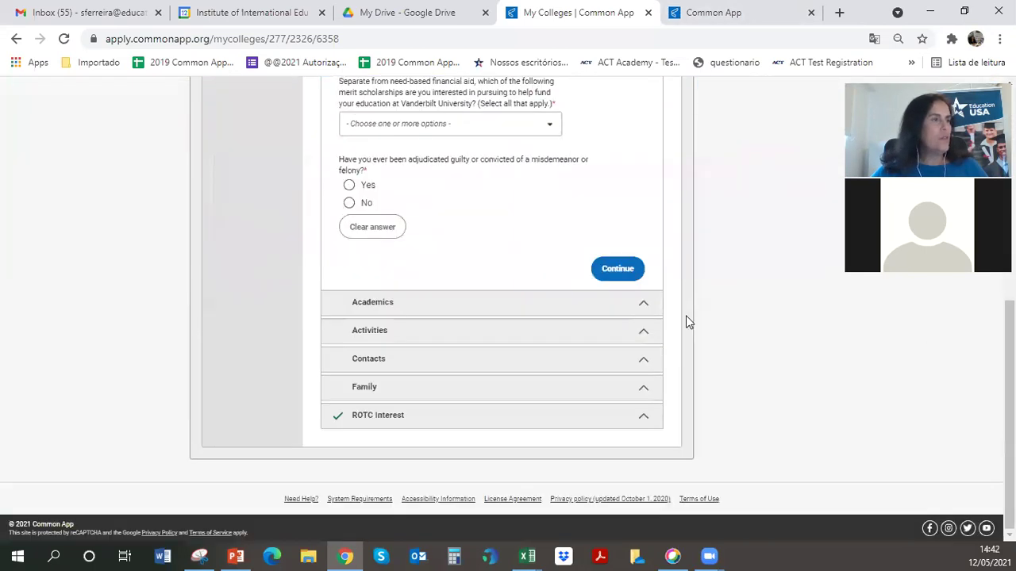
click(372, 304)
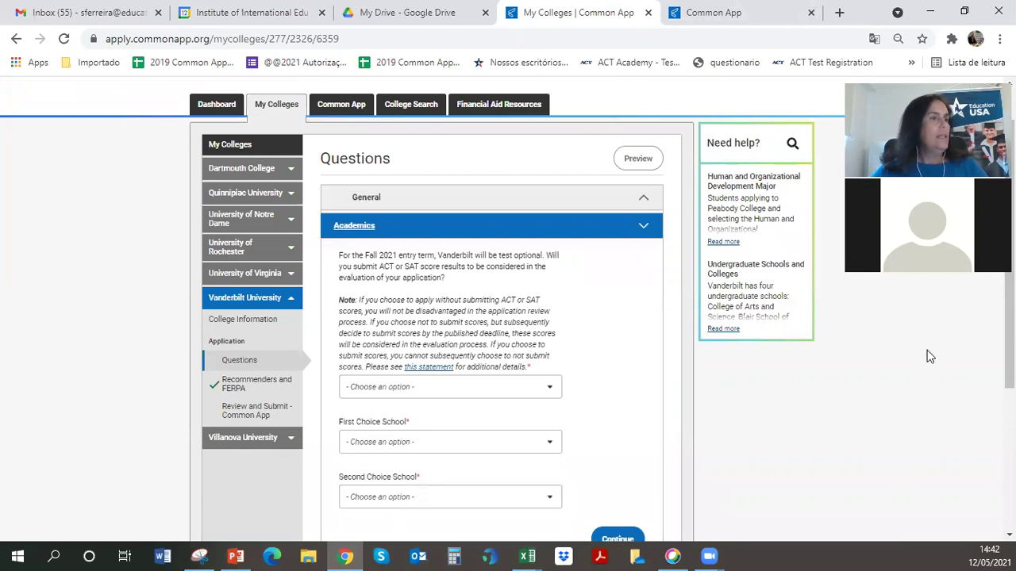
scroll(492, 317, down, 1)
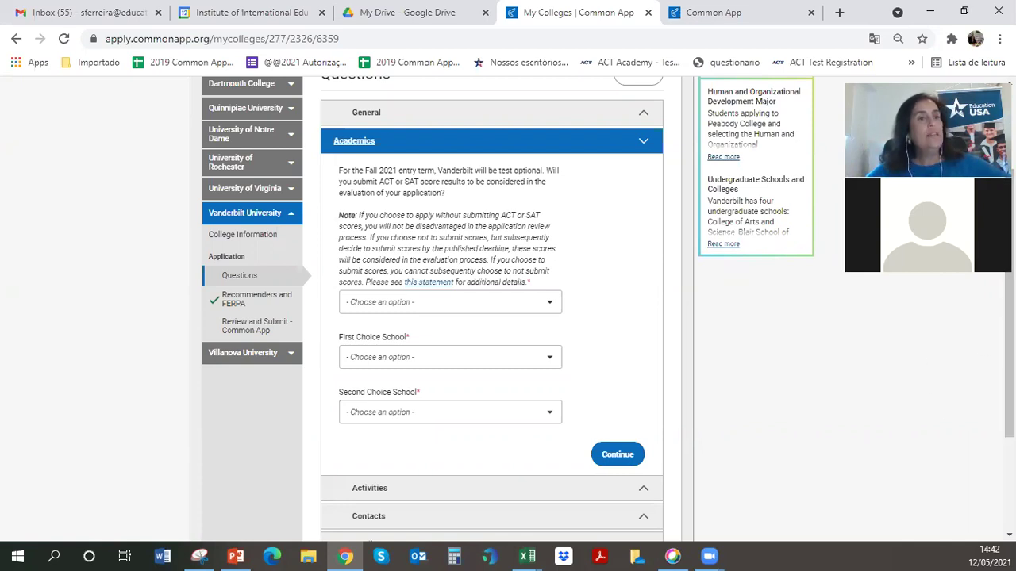
scroll(373, 340, down, 2)
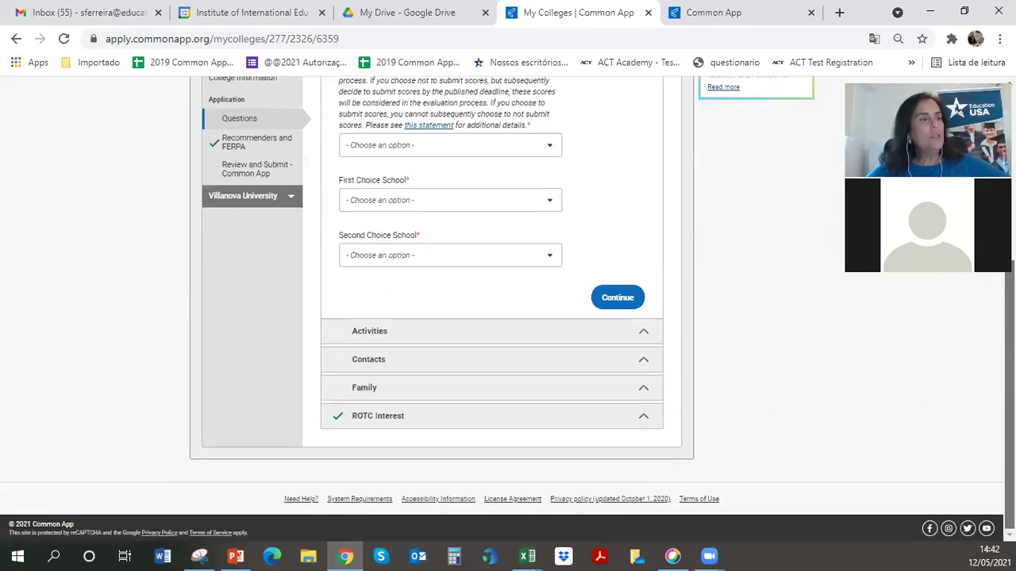
click(373, 331)
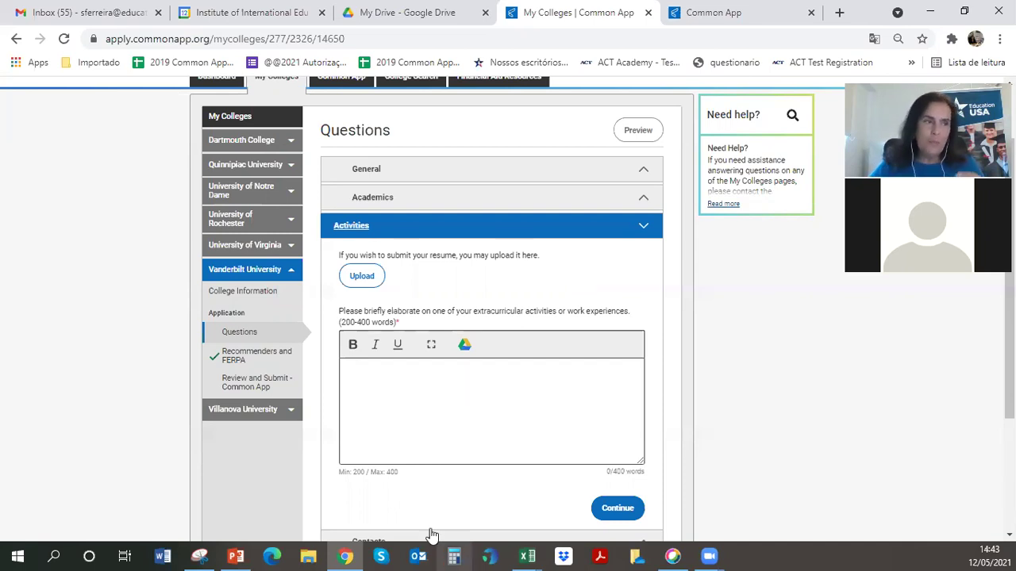
Look over the Activities questions for Vanderbilt University and open its Recommenders and FERPA page.
scroll(1008, 333, down, 3)
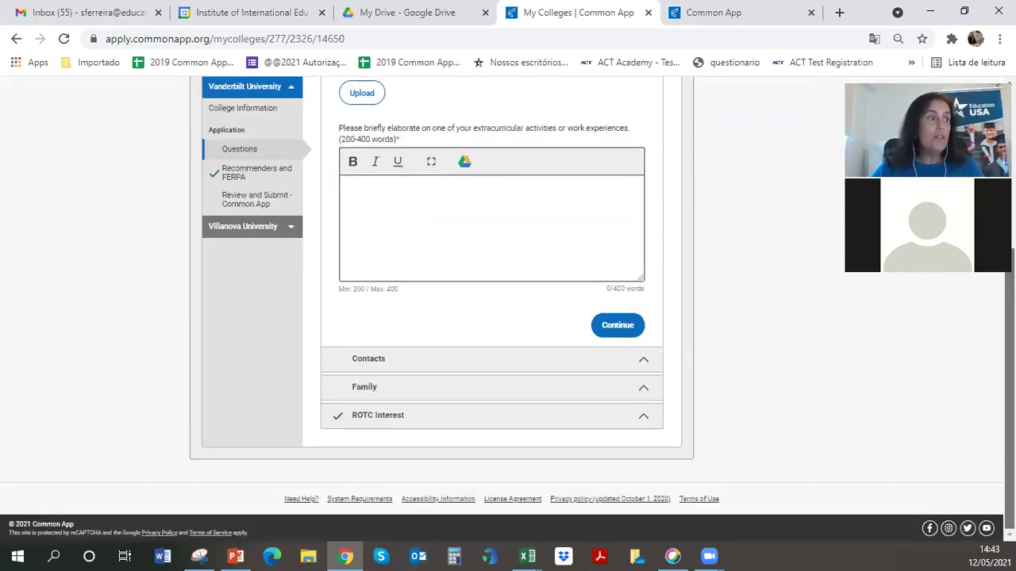
scroll(250, 295, up, 3)
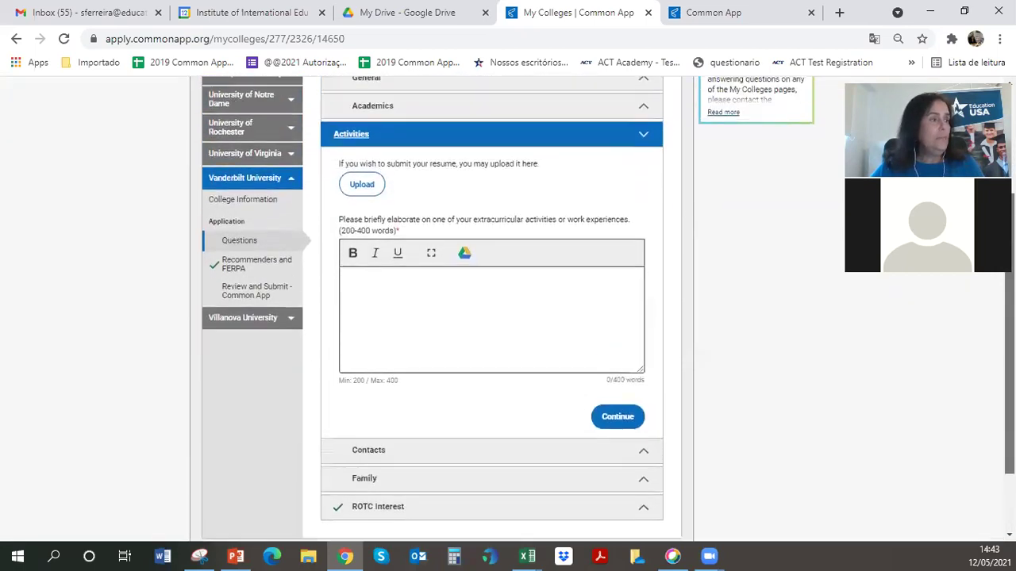
click(251, 295)
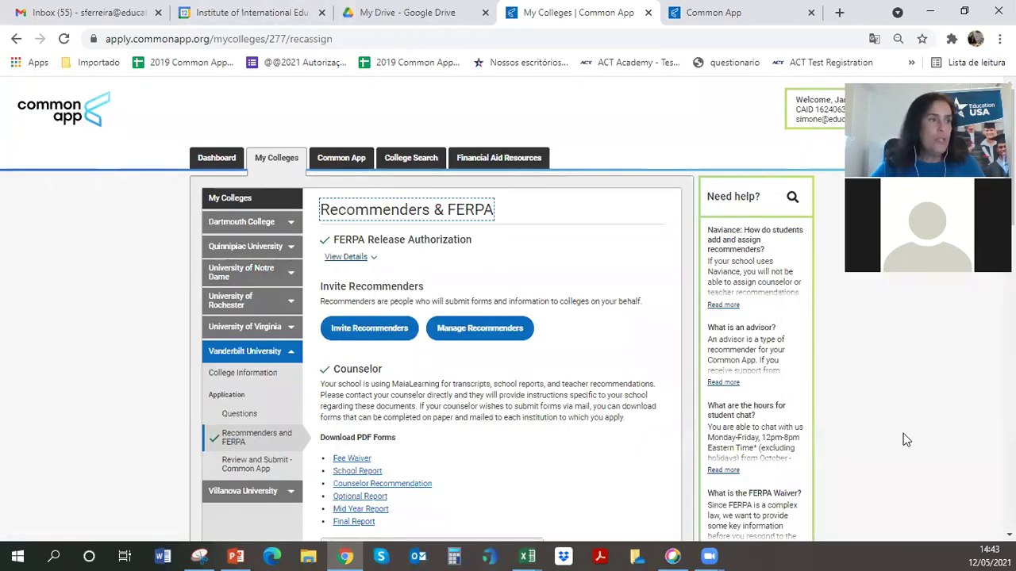
Expand the FERPA release details, open the release authorization and read its instructions through to the acknowledgement.
click(352, 259)
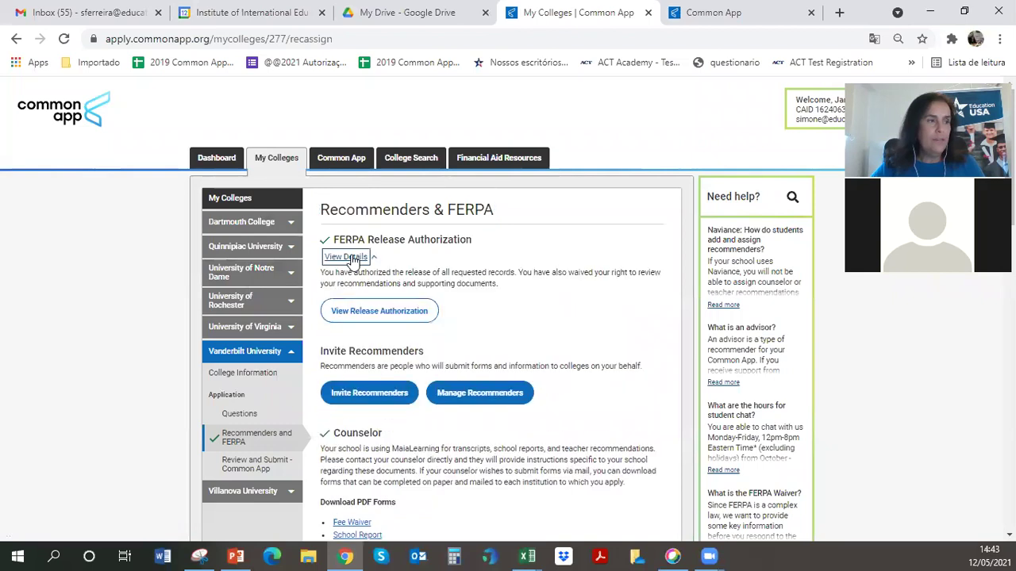
click(370, 311)
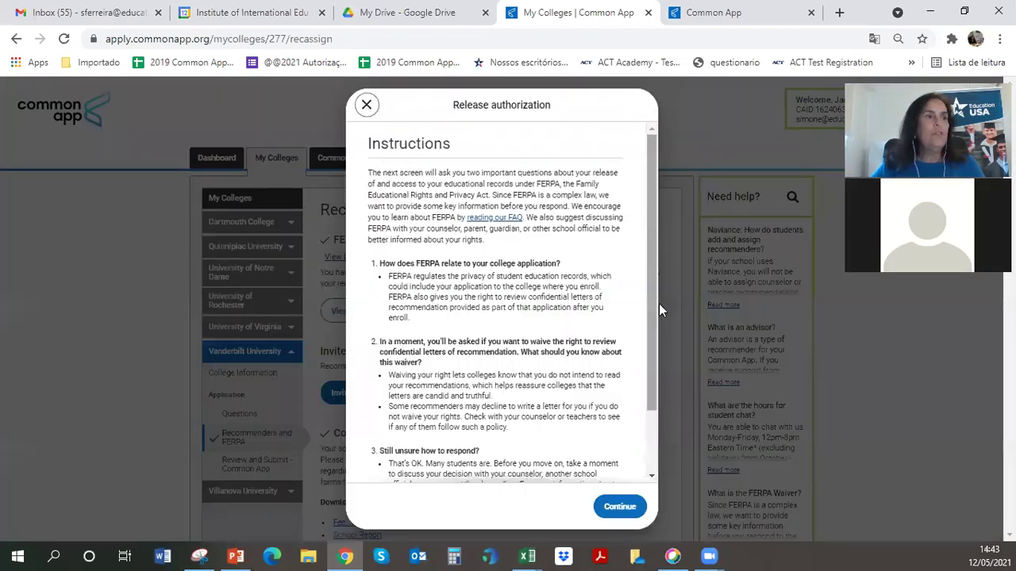
drag(658, 303, 667, 370)
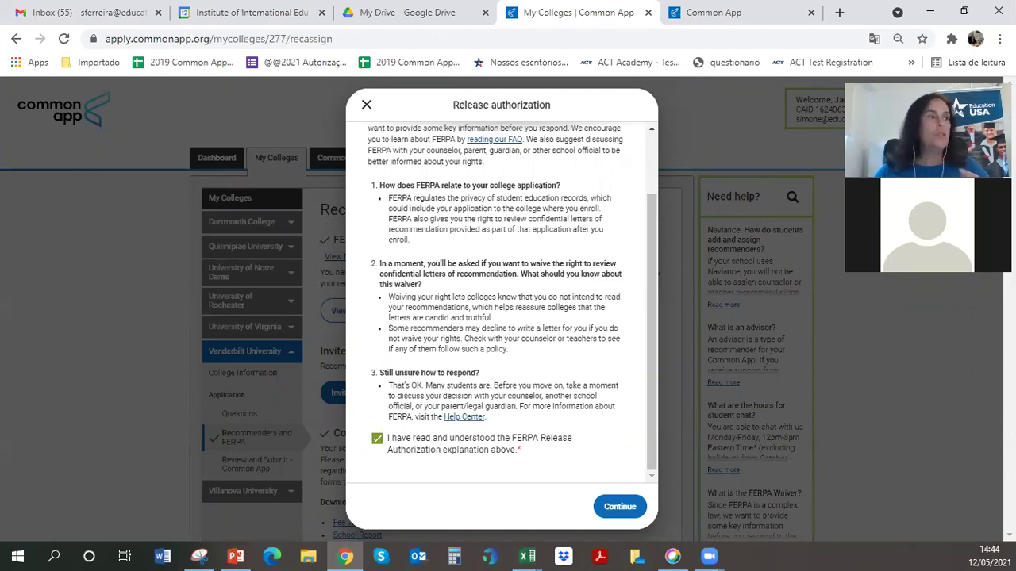
drag(648, 264, 660, 219)
scroll(639, 326, down, 1)
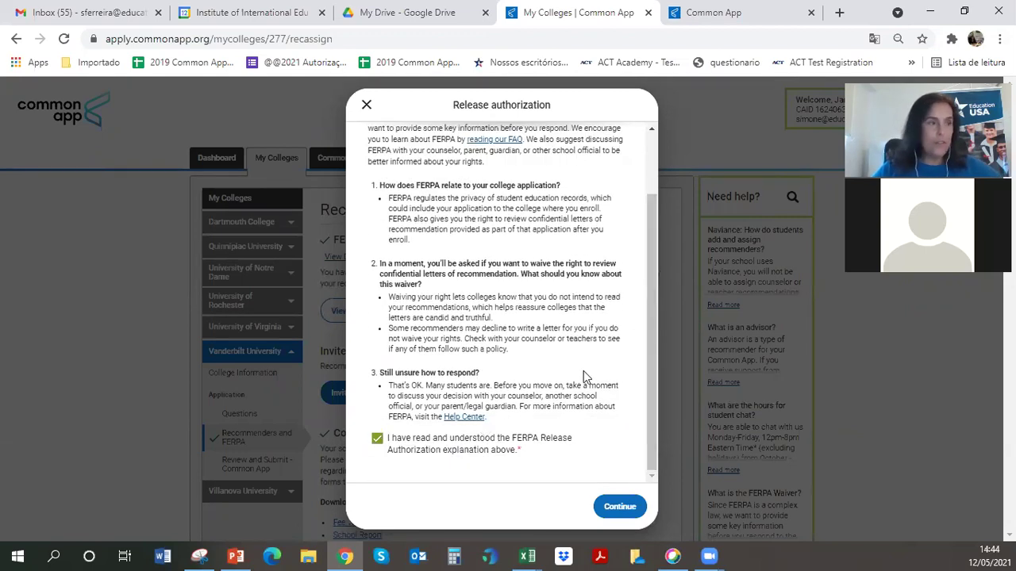
Continue to the FERPA form, try to save the existing waiver selections, and close the release authorization.
click(612, 514)
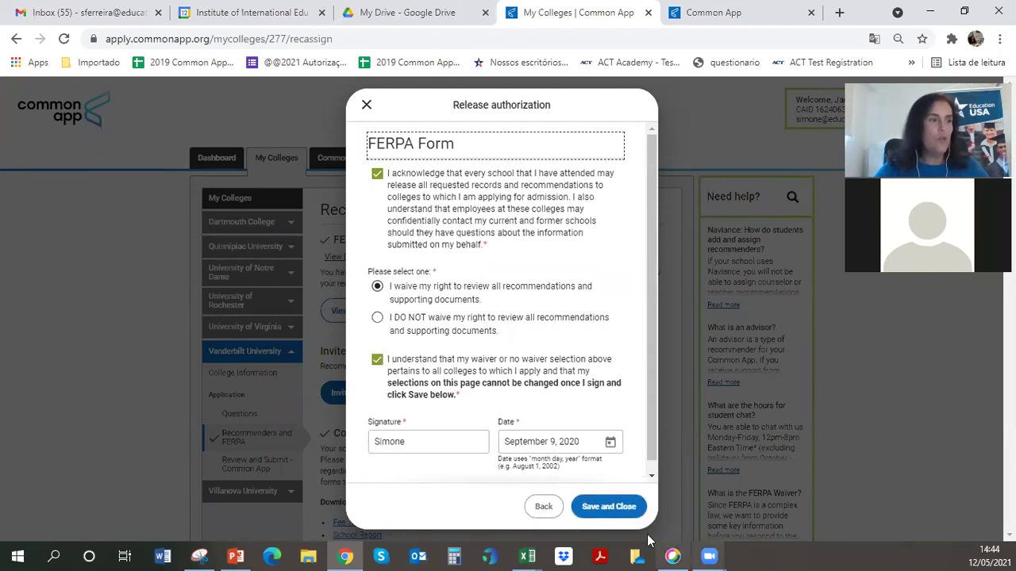
click(614, 506)
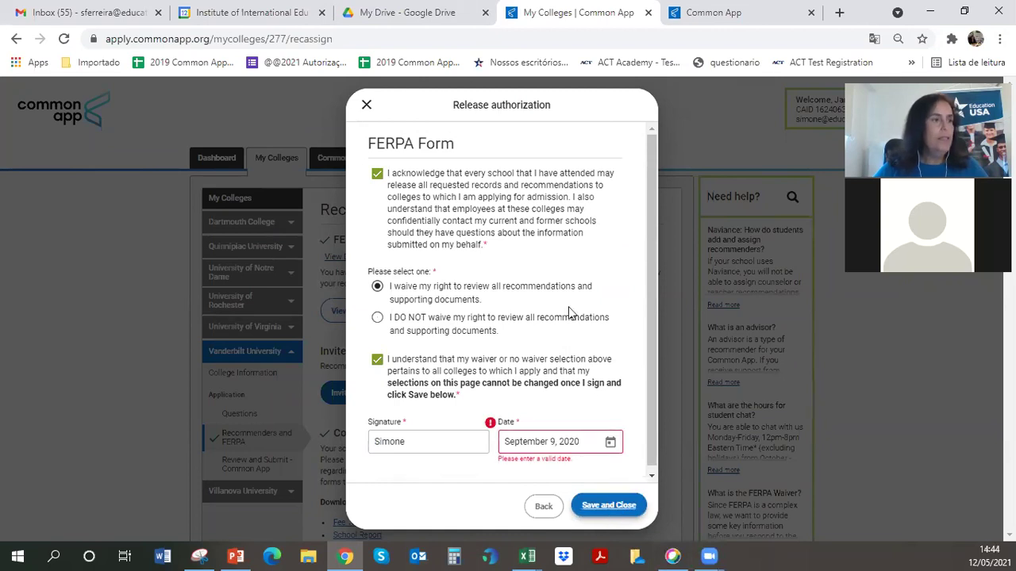
click(364, 106)
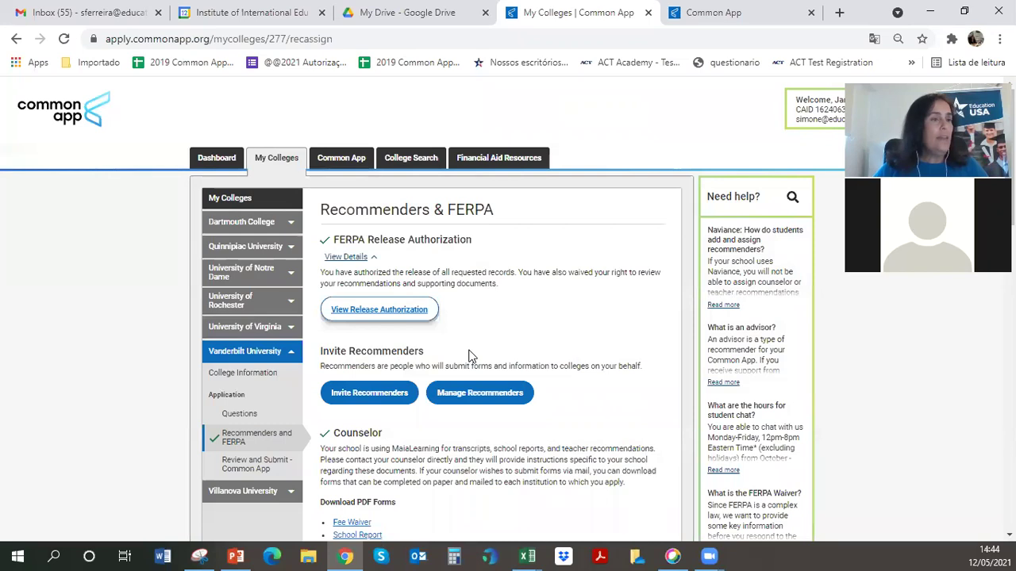
View the types of recommenders that can be invited and the list of already invited recommenders, closing each dialog.
scroll(468, 356, down, 1)
scroll(364, 249, down, 3)
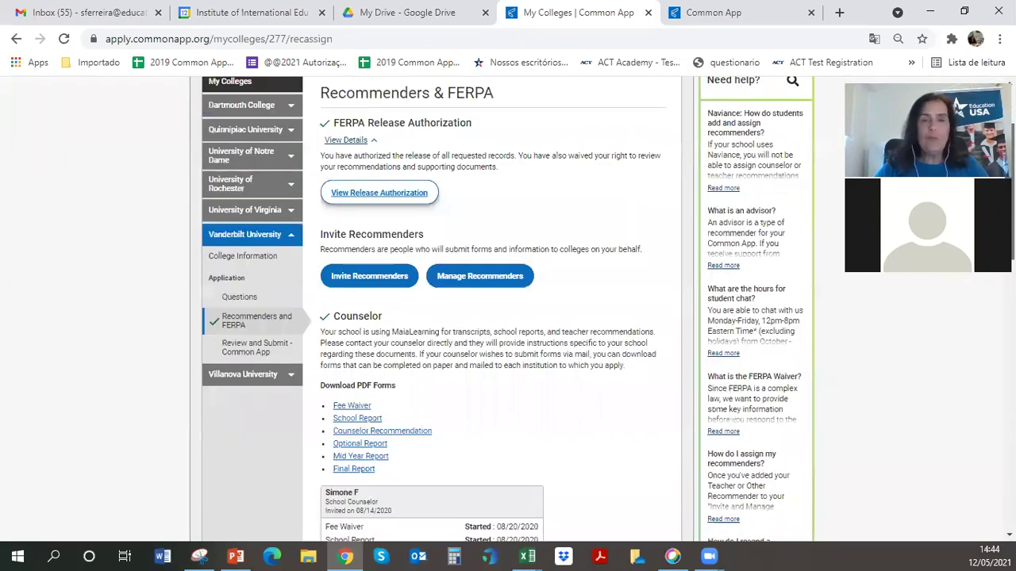
click(365, 252)
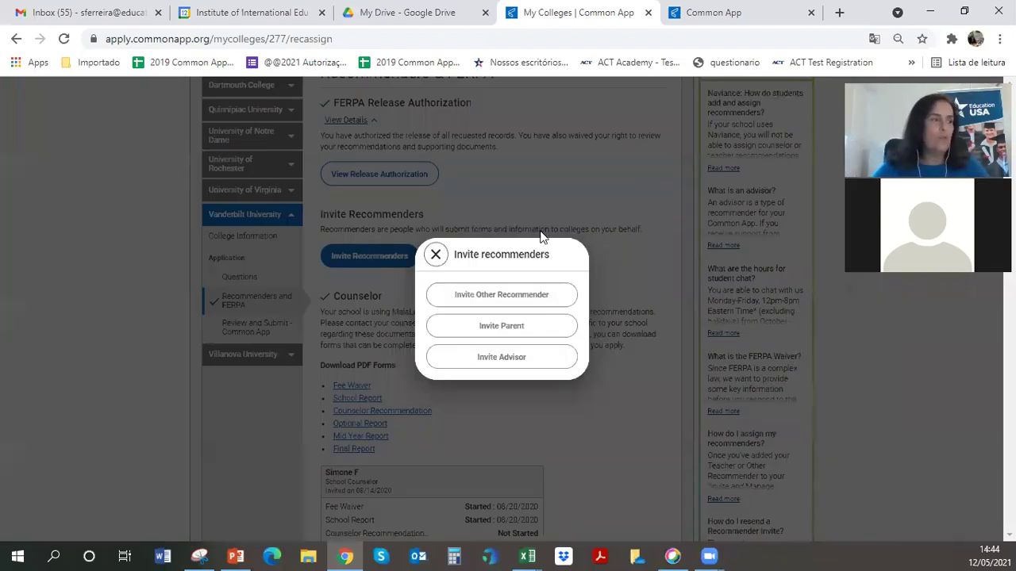
click(590, 401)
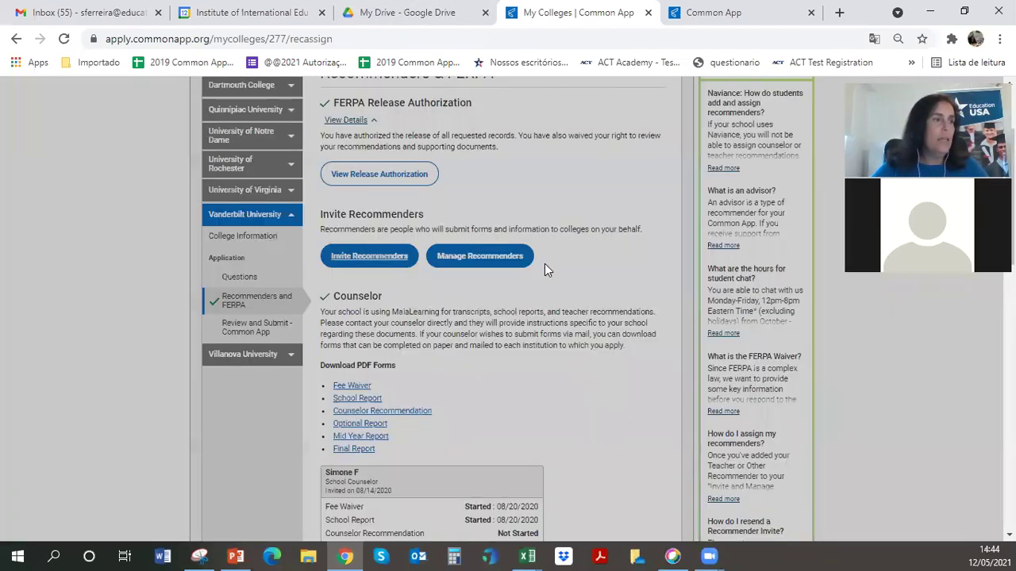
click(502, 253)
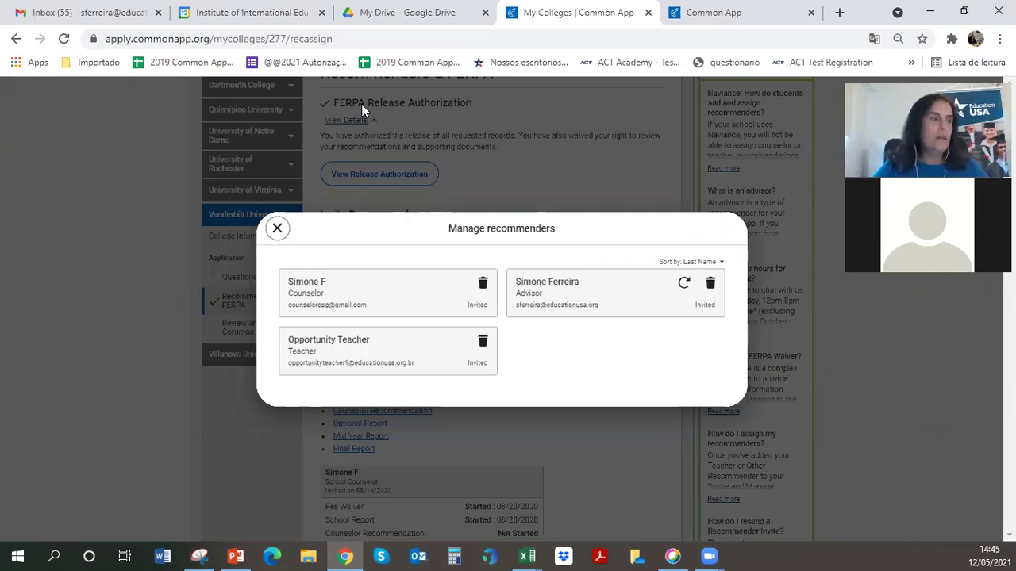
click(277, 229)
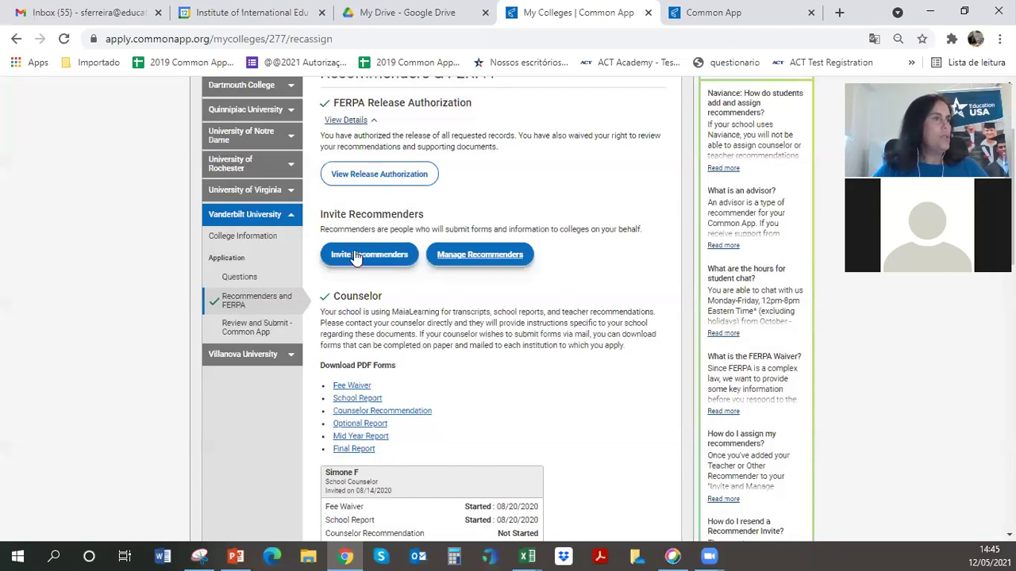
Open the invitation form for an Other Recommender, look at its required fields and close it without adding anyone.
click(354, 256)
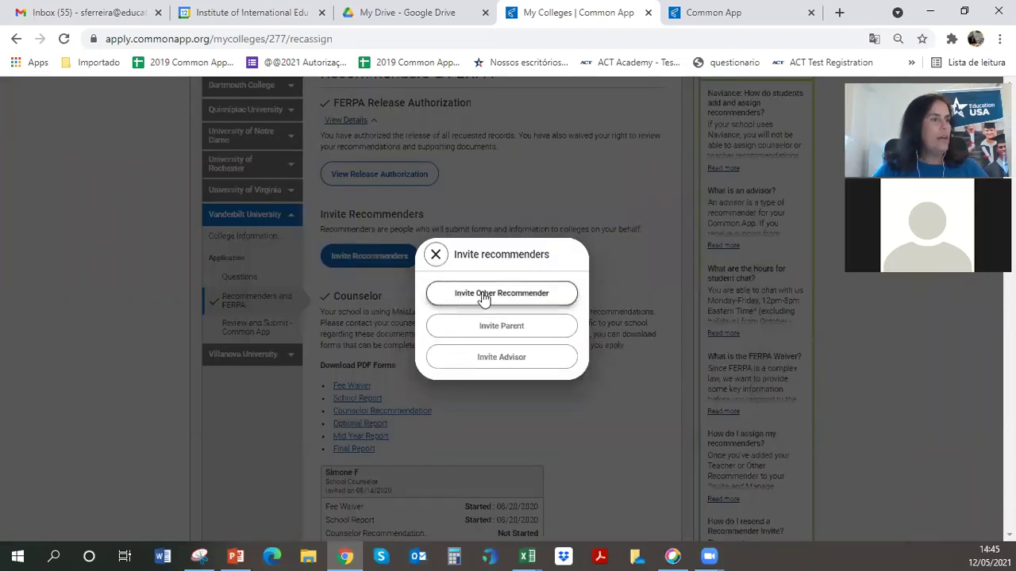
click(483, 295)
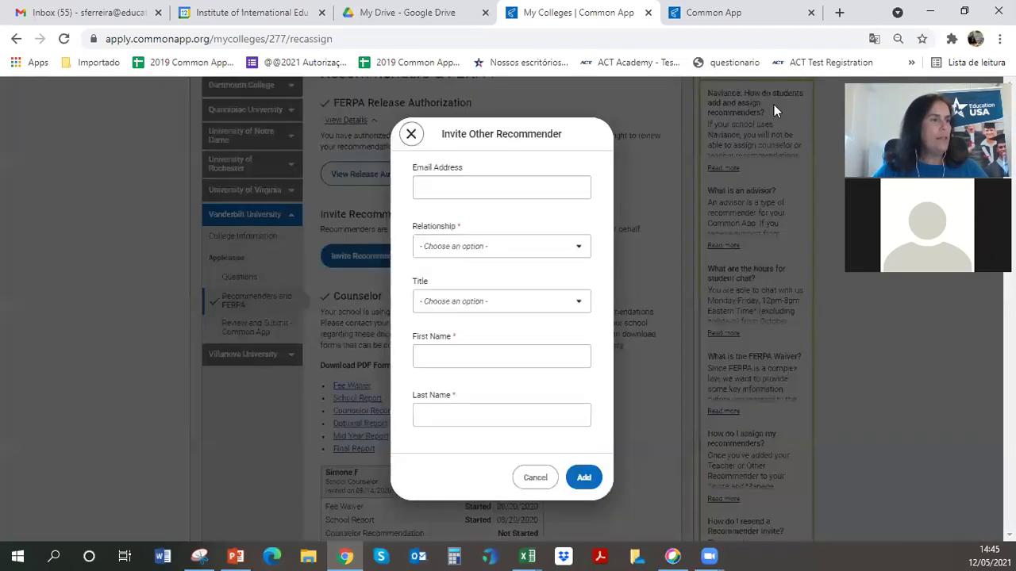
click(440, 187)
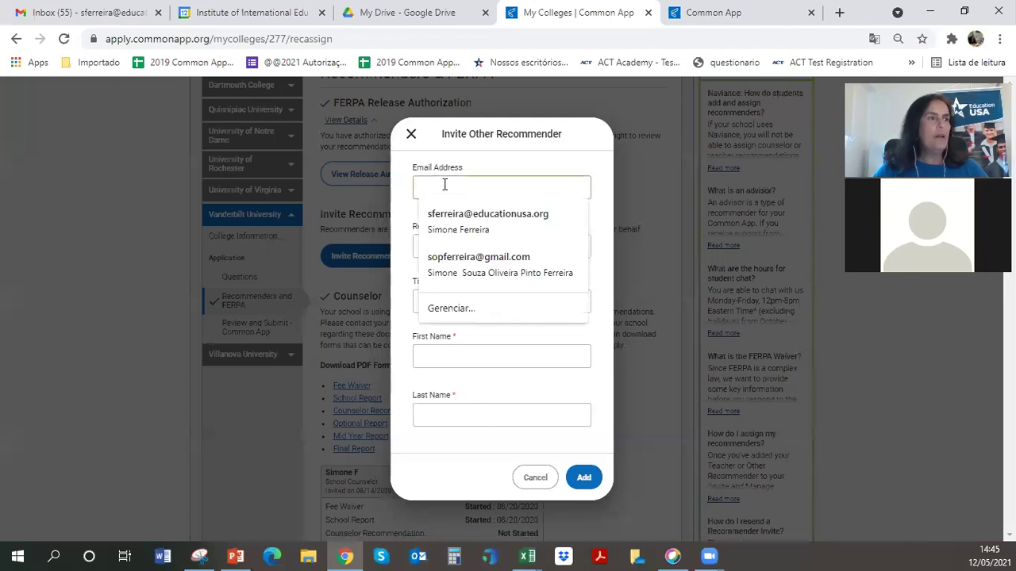
click(651, 183)
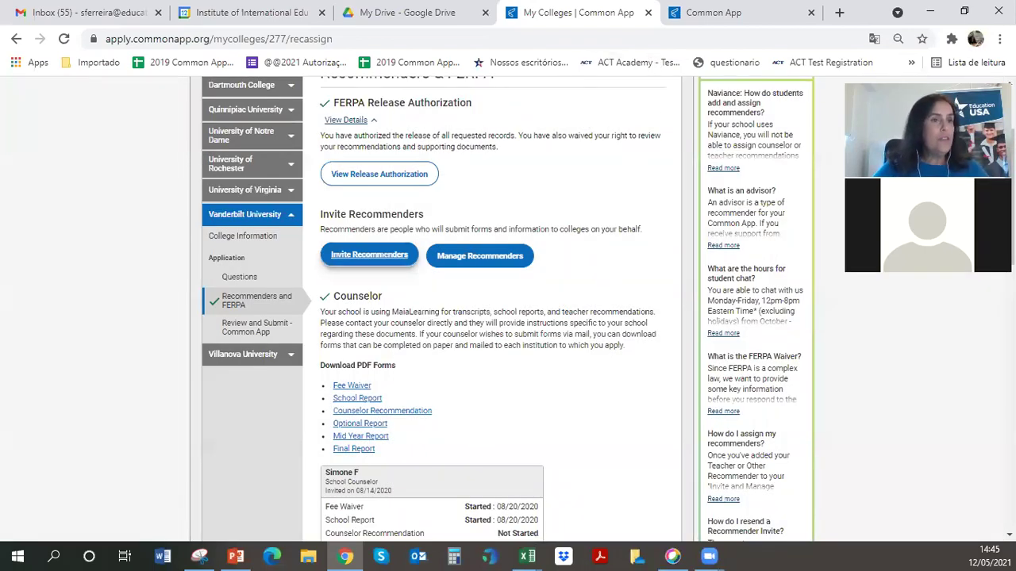
Read the Counselor, Teacher, Other Recommender and Advisor sections for Vanderbilt's forms, recommendation requirements and accepted recommender types.
scroll(508, 309, down, 2)
scroll(508, 309, down, 1)
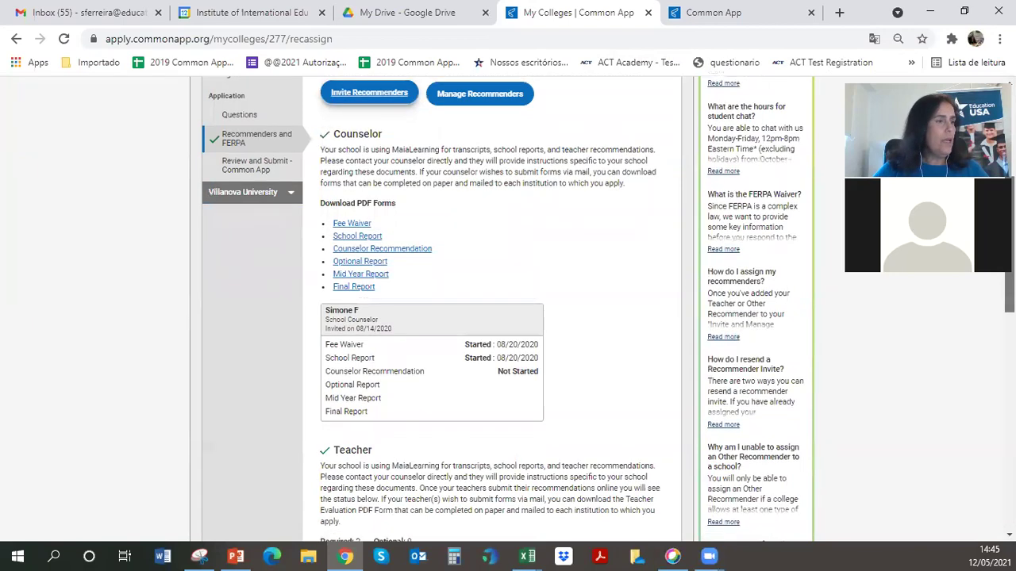
scroll(508, 310, down, 3)
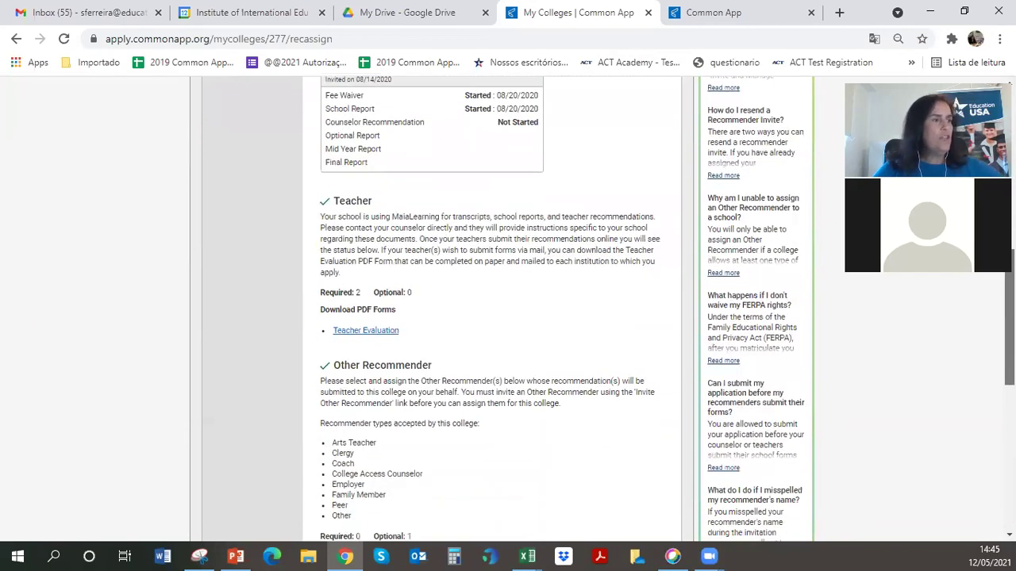
scroll(508, 309, down, 1)
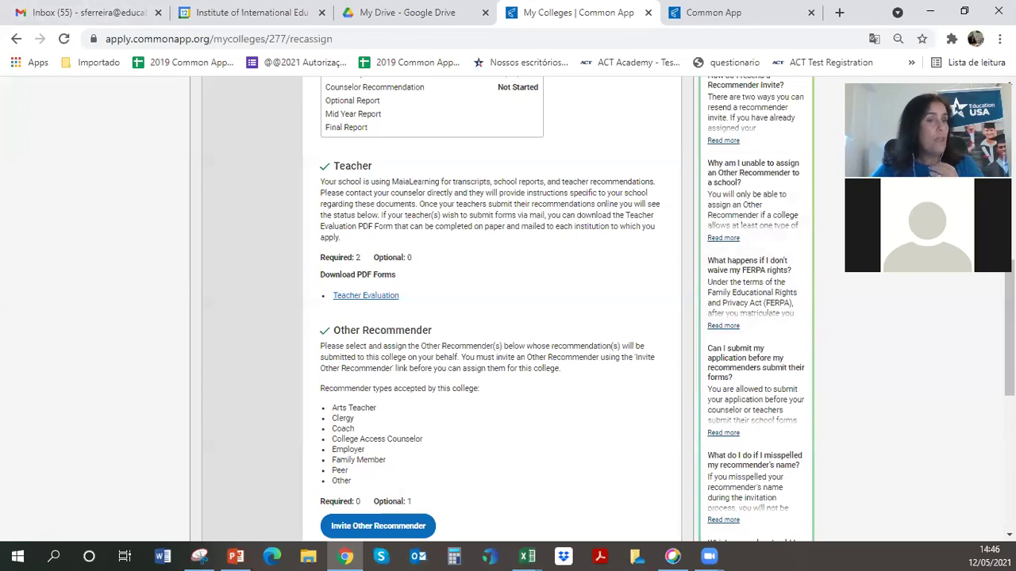
scroll(1009, 317, up, 1)
scroll(1009, 318, up, 1)
scroll(1009, 317, down, 3)
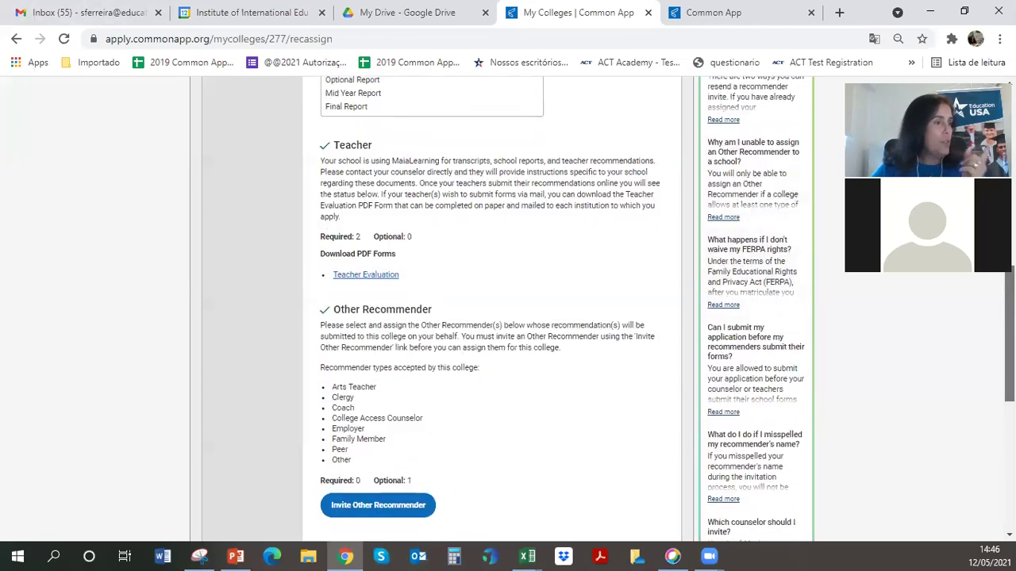
scroll(1009, 317, down, 3)
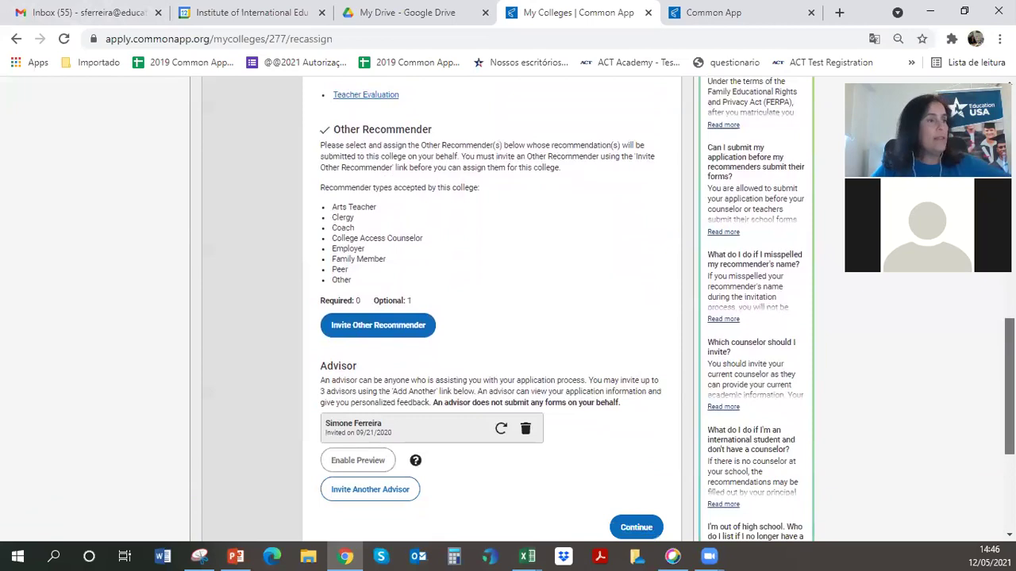
scroll(1009, 317, down, 1)
scroll(1009, 317, up, 2)
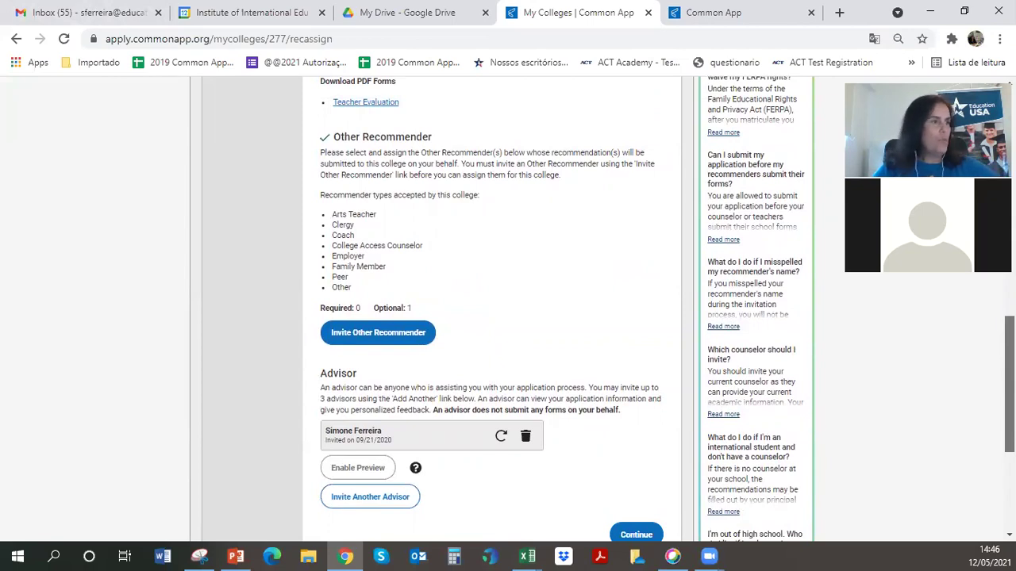
scroll(444, 309, down, 2)
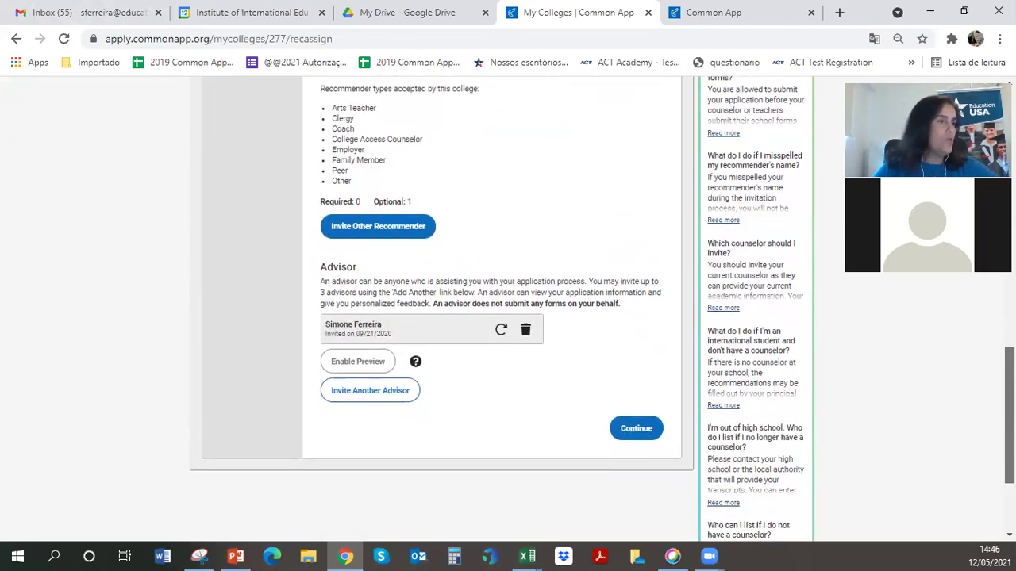
Go back over the counselor's form status and the teacher and other recommender requirements, ending at the FERPA authorization.
scroll(445, 309, up, 8)
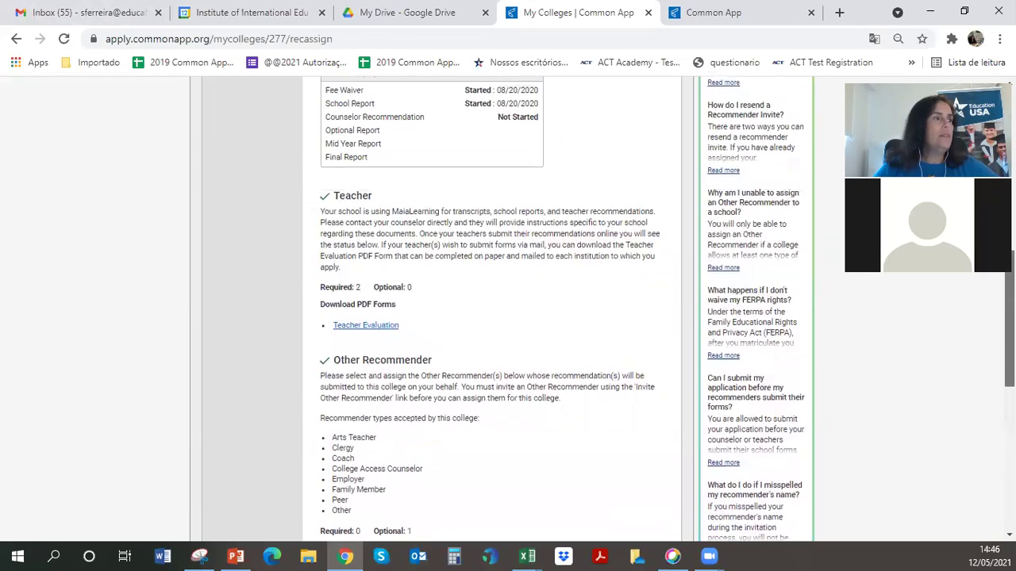
scroll(444, 309, up, 2)
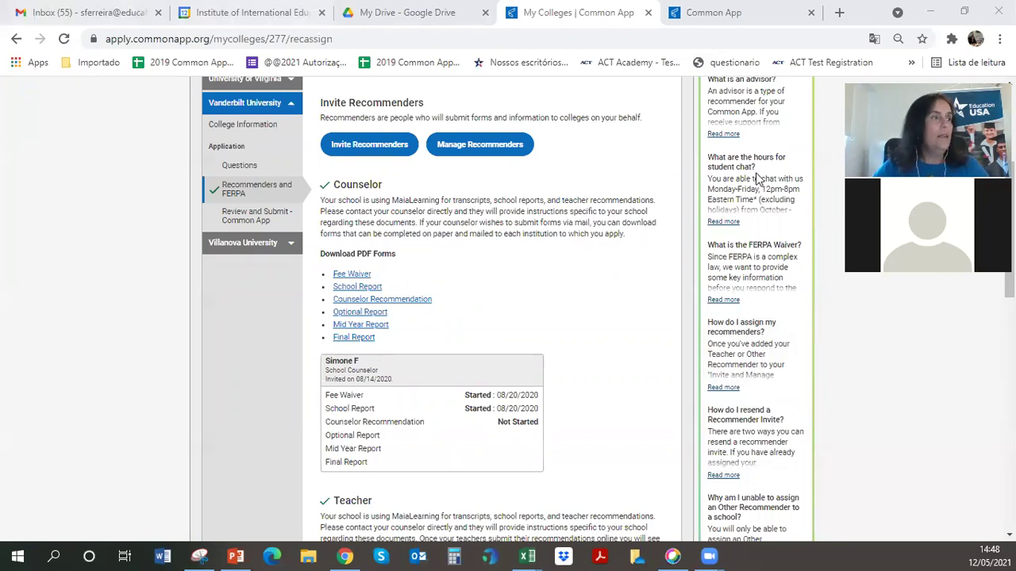
scroll(500, 318, down, 6)
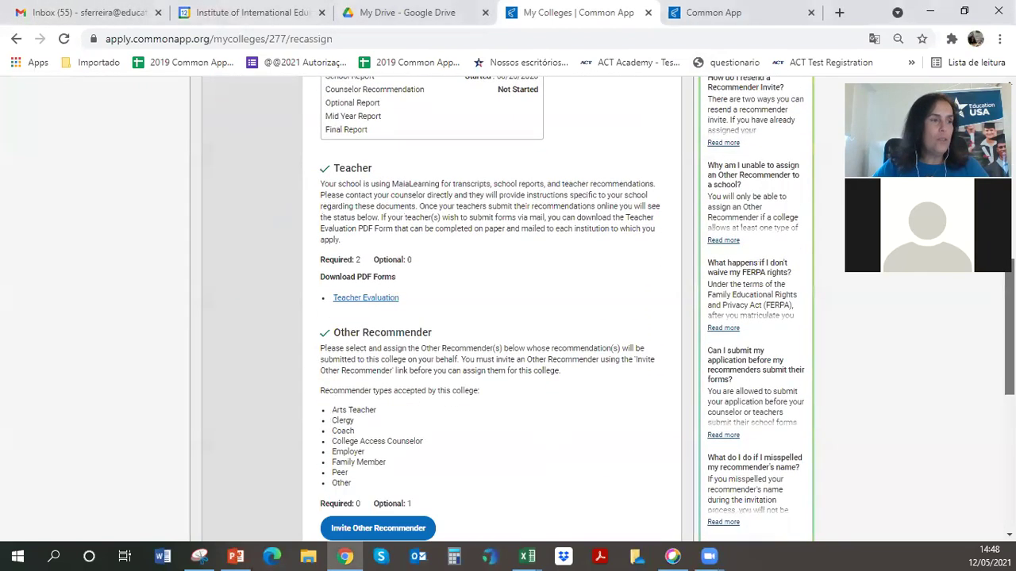
scroll(500, 317, up, 4)
scroll(500, 317, up, 3)
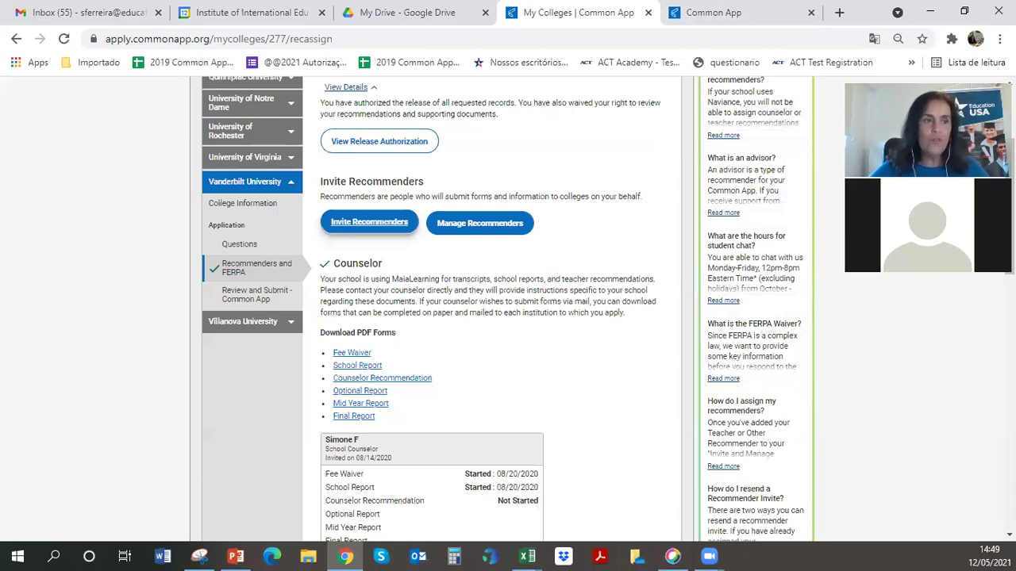
scroll(500, 309, down, 7)
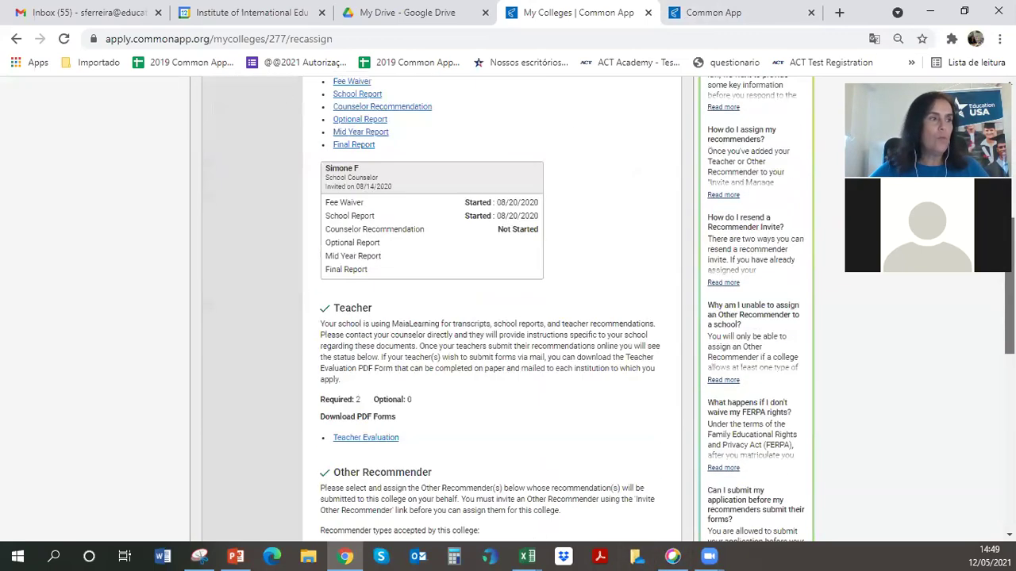
scroll(500, 309, down, 2)
scroll(500, 309, up, 11)
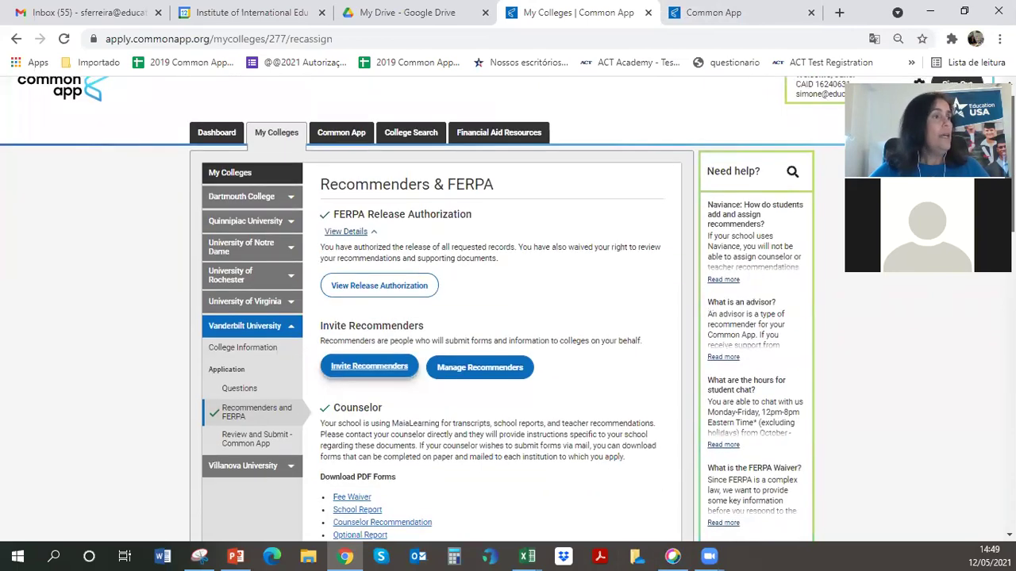
Open the general Common App form's Profile and examine the Personal Information questions.
click(341, 134)
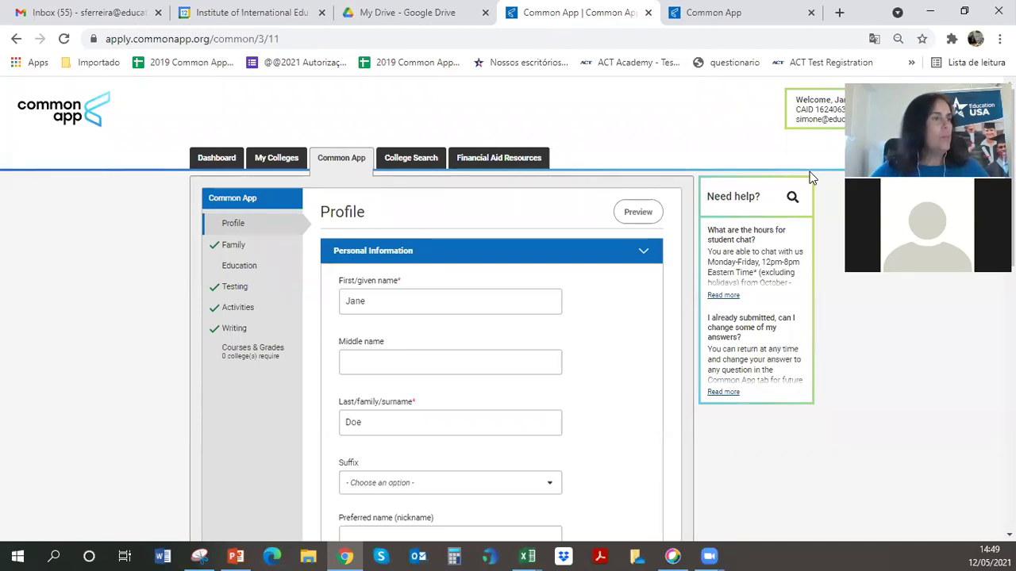
scroll(955, 320, down, 2)
scroll(608, 309, up, 1)
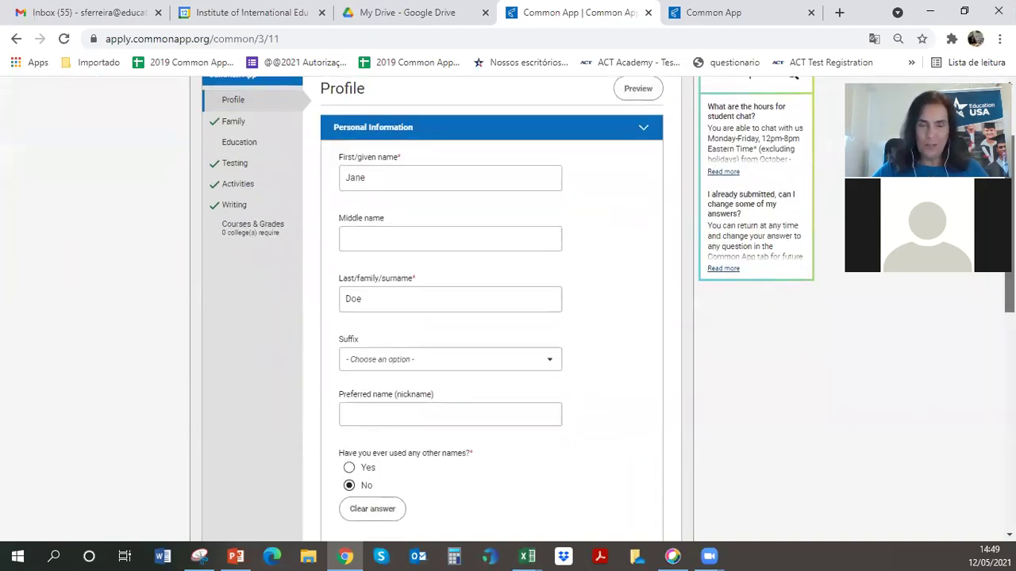
scroll(508, 309, down, 1)
scroll(508, 310, down, 1)
scroll(508, 310, up, 1)
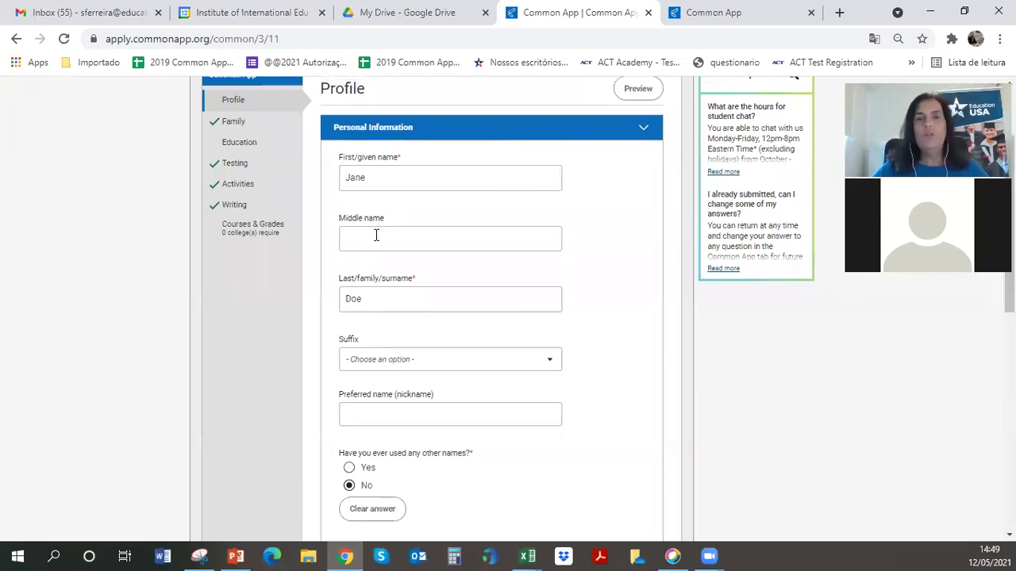
Set the suffix to Jr. and look over the remaining Personal Information questions down to the date of birth.
click(547, 362)
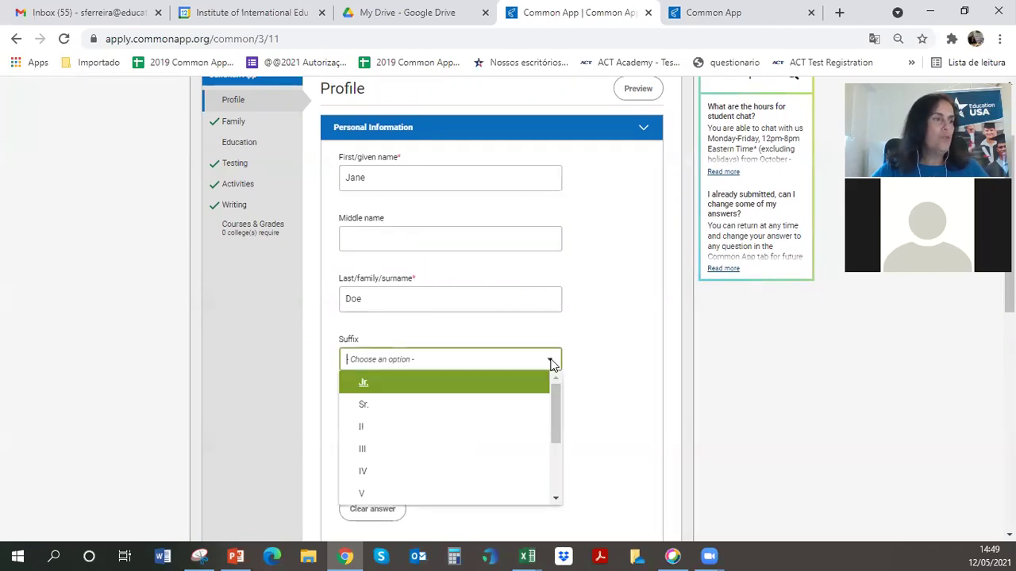
click(379, 387)
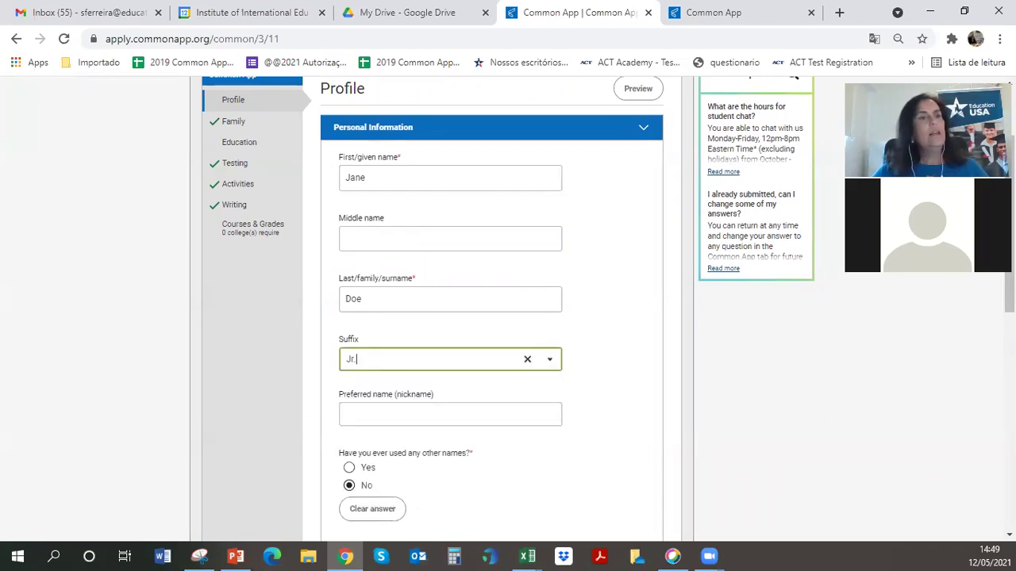
scroll(971, 299, down, 3)
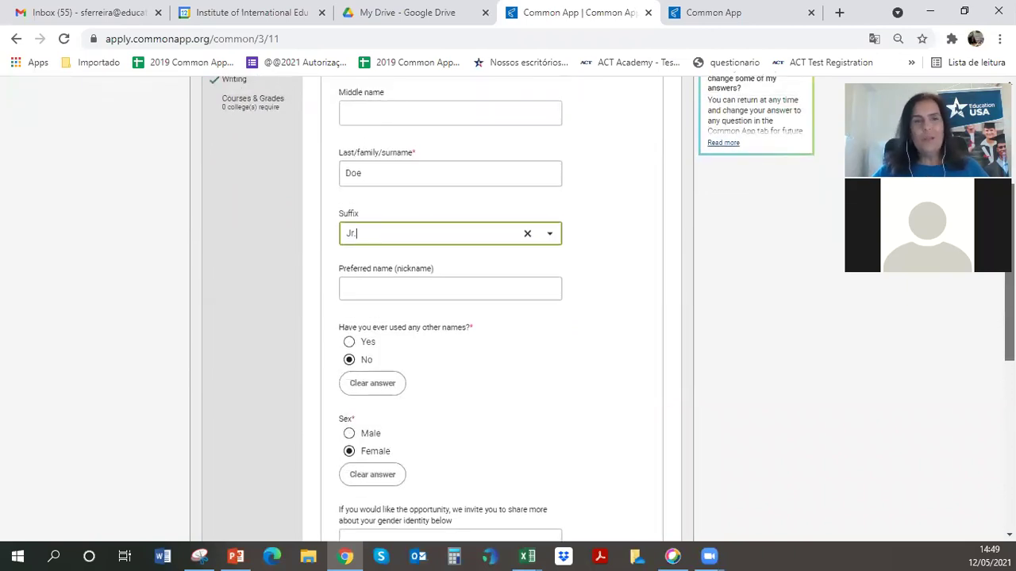
scroll(508, 310, up, 1)
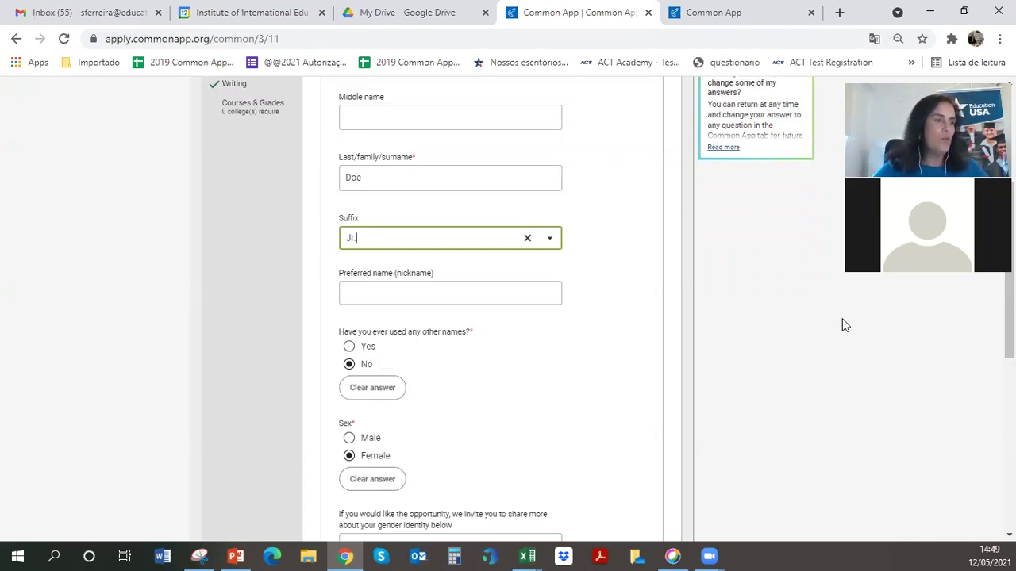
scroll(1010, 286, down, 1)
scroll(1009, 317, down, 5)
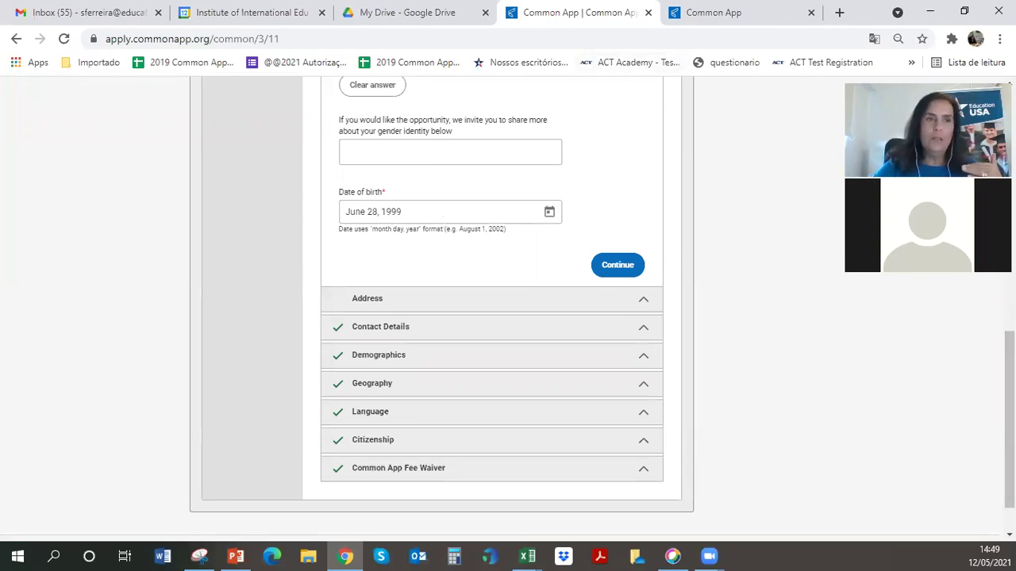
Go back over the Personal Information questions from the name fields to the date of birth, ending at the remaining Profile sections.
scroll(1009, 421, up, 3)
scroll(508, 317, up, 3)
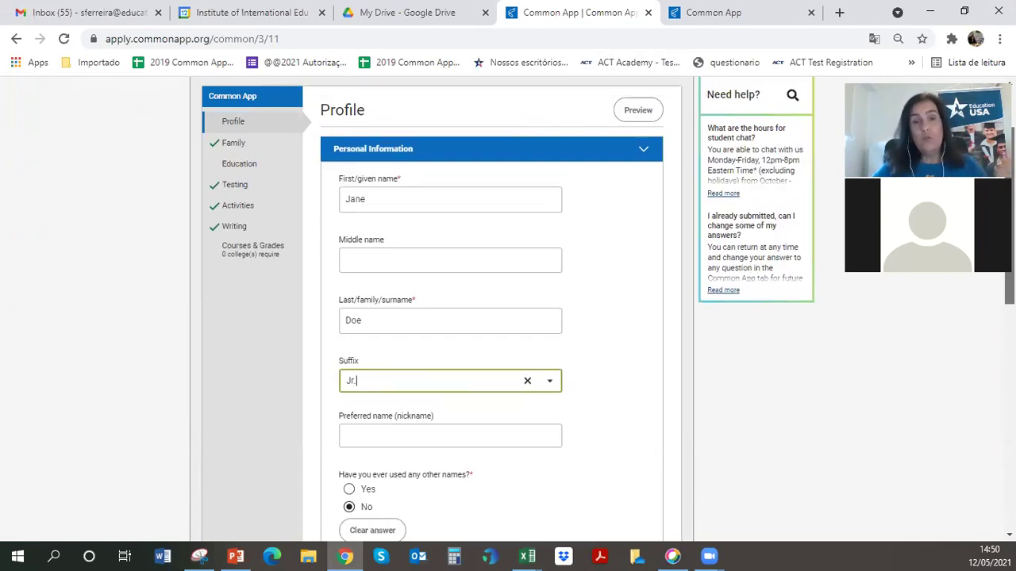
scroll(508, 317, down, 2)
scroll(508, 317, up, 2)
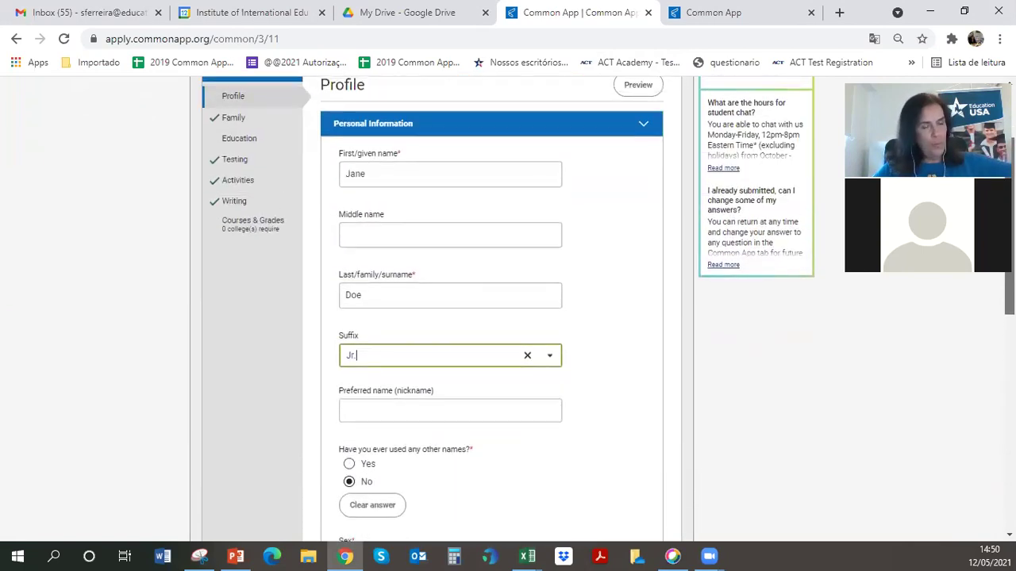
scroll(508, 317, down, 3)
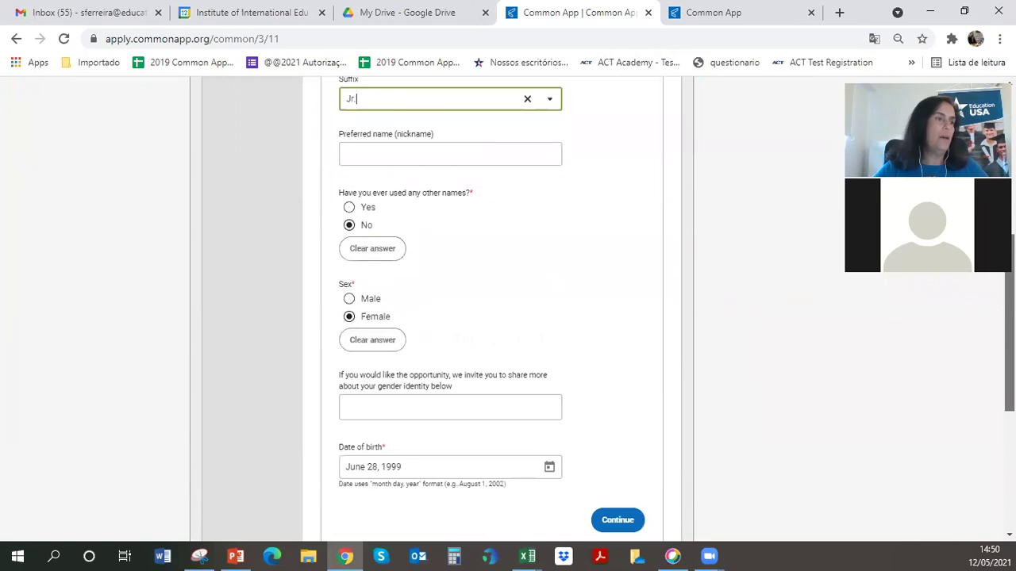
scroll(508, 317, down, 3)
scroll(508, 317, down, 2)
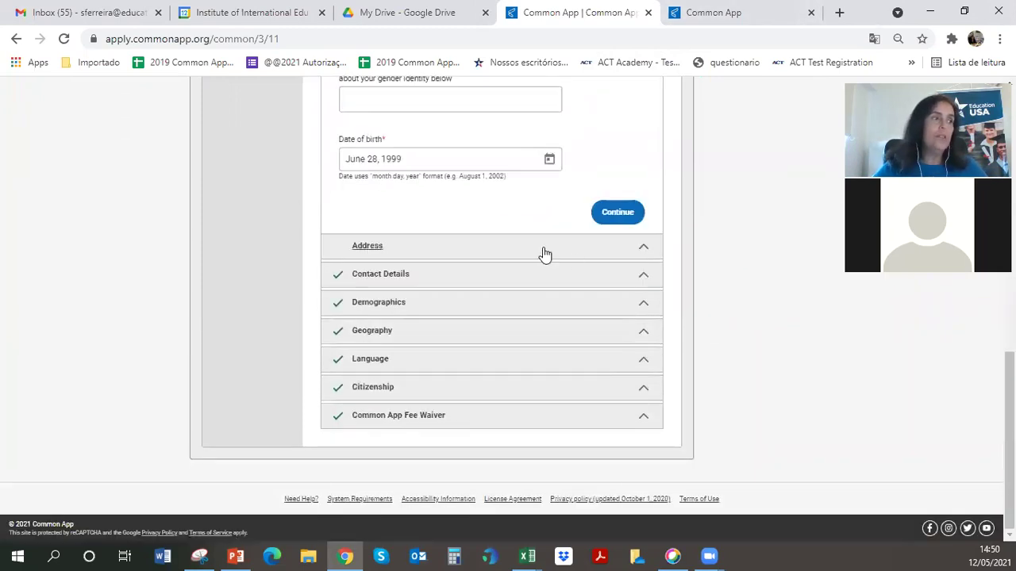
Open the Profile's Address section and review the permanent home address and alternate mailing address questions.
click(376, 246)
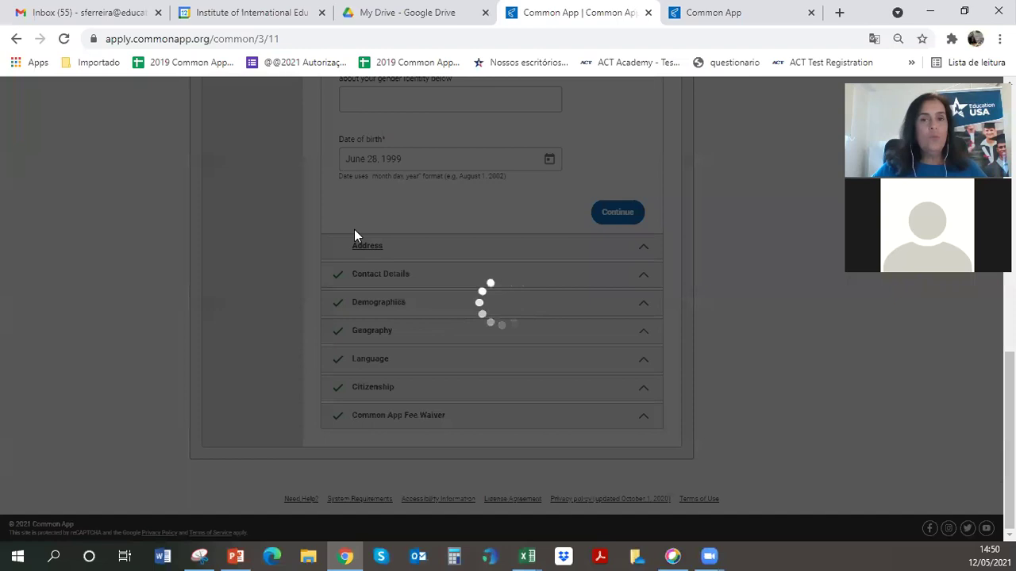
scroll(354, 230, down, 1)
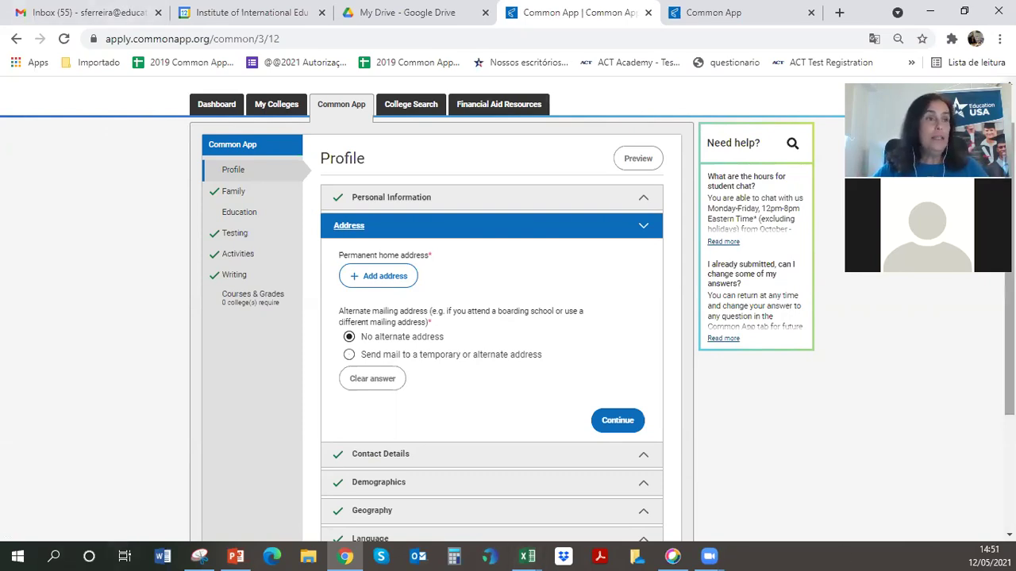
scroll(350, 377, down, 2)
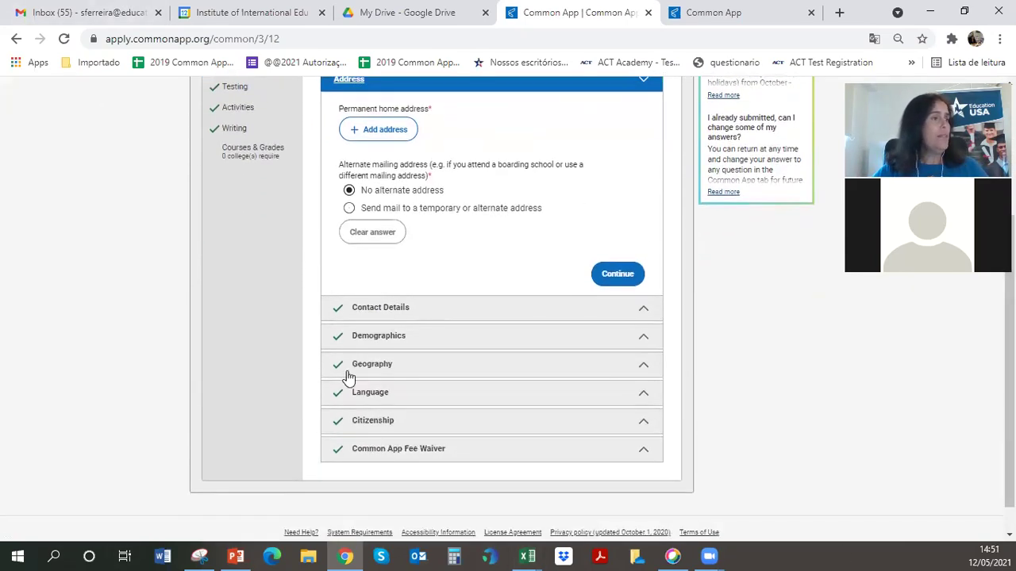
Open the Contact Details section and review the preferred and alternate phone questions.
click(381, 307)
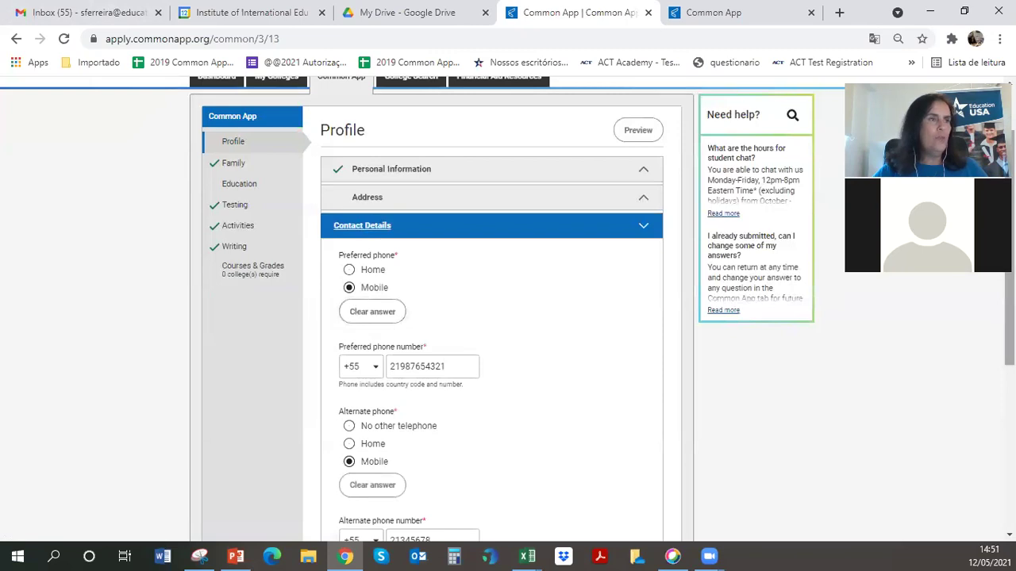
scroll(507, 310, down, 3)
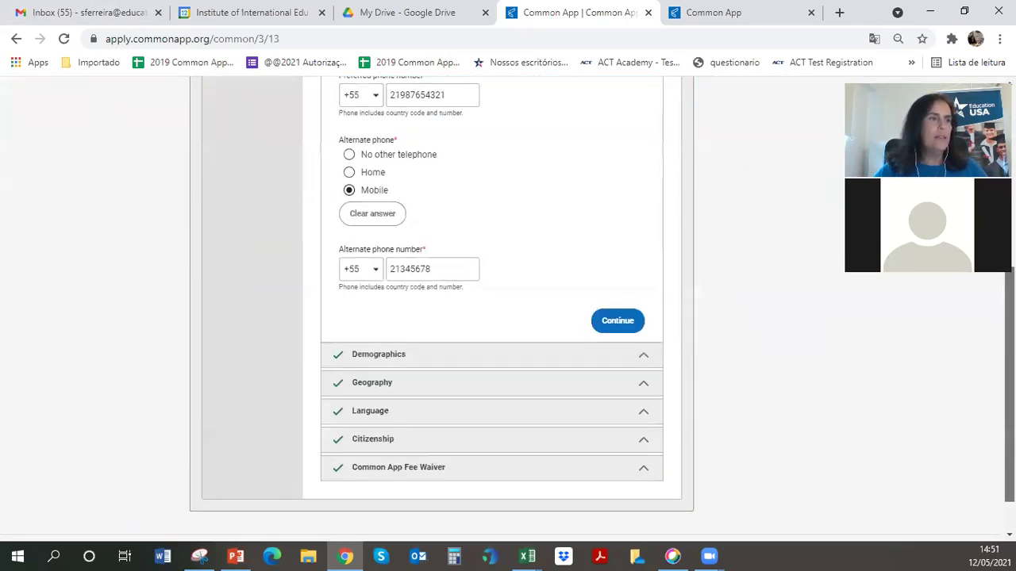
scroll(507, 310, down, 1)
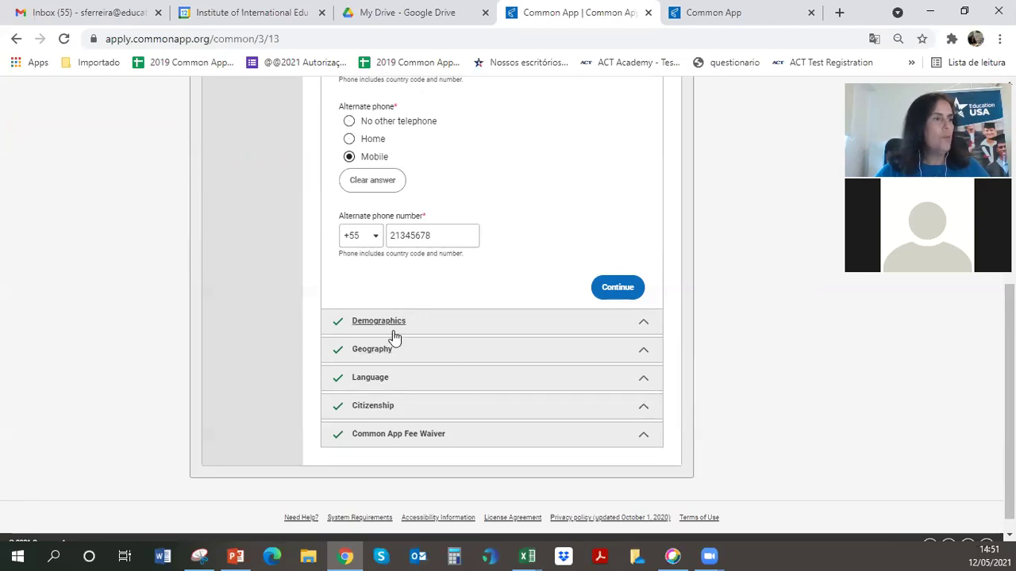
Review the Geography questions, and open the Language section to examine the number of languages and the proficiency options for each one.
click(377, 349)
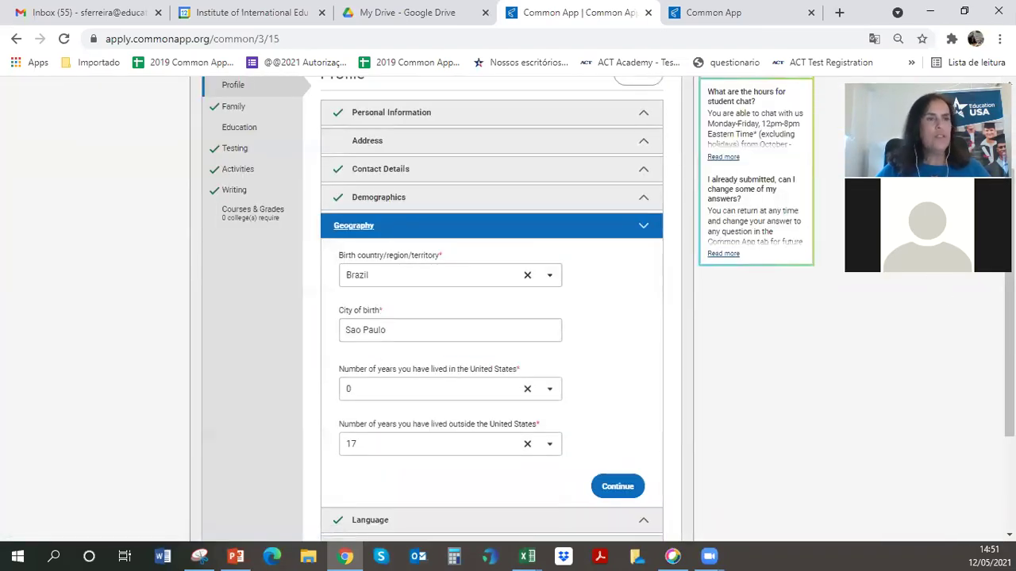
scroll(508, 310, down, 2)
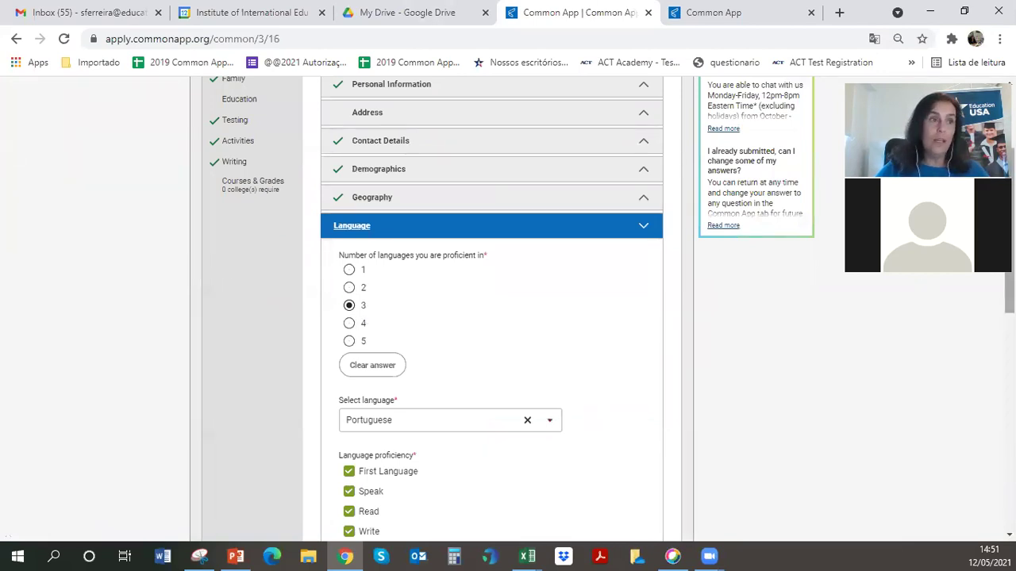
scroll(492, 317, down, 2)
scroll(492, 317, up, 2)
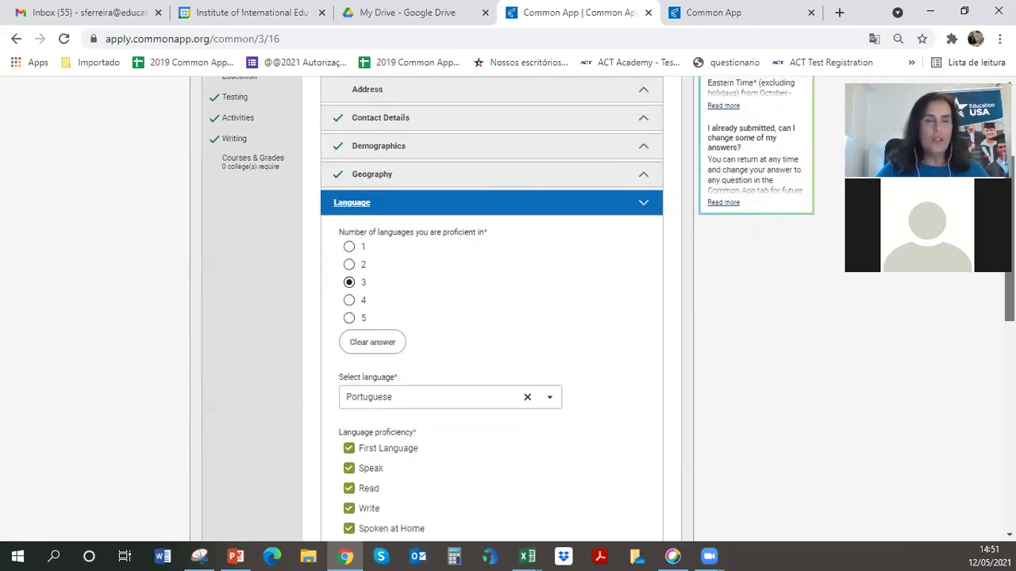
scroll(492, 318, down, 2)
scroll(491, 318, down, 2)
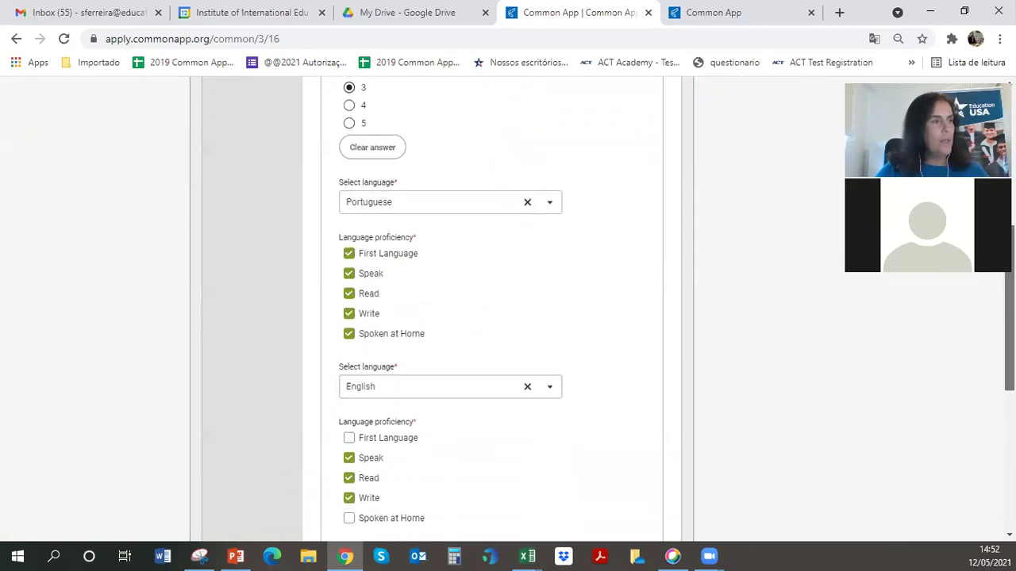
scroll(492, 317, down, 2)
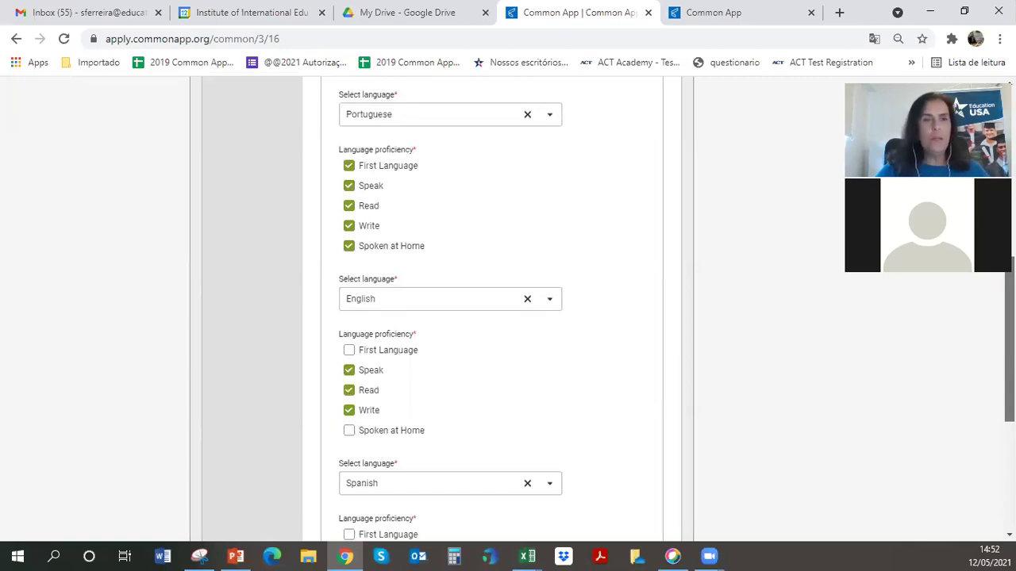
scroll(492, 317, down, 2)
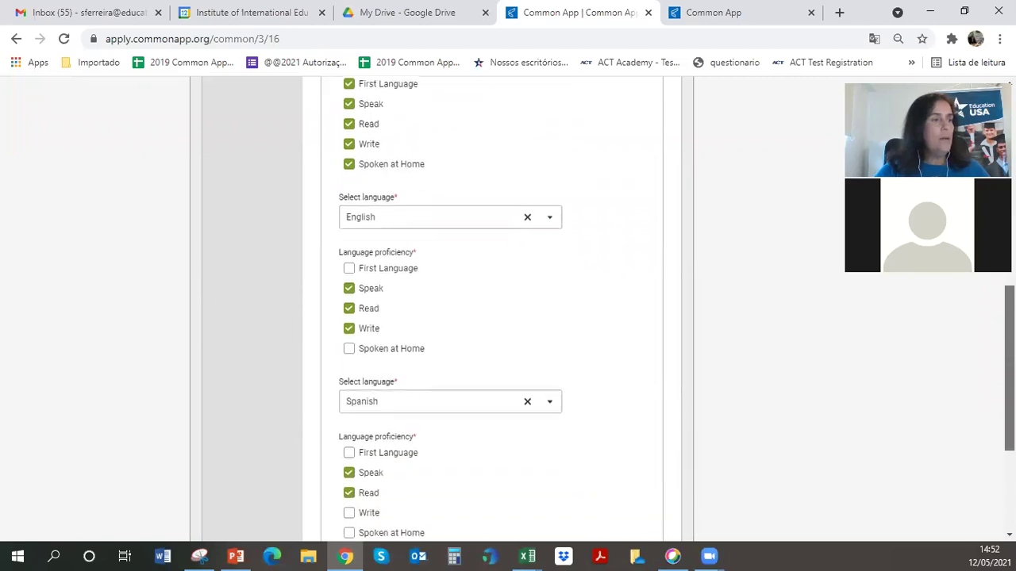
scroll(492, 317, down, 2)
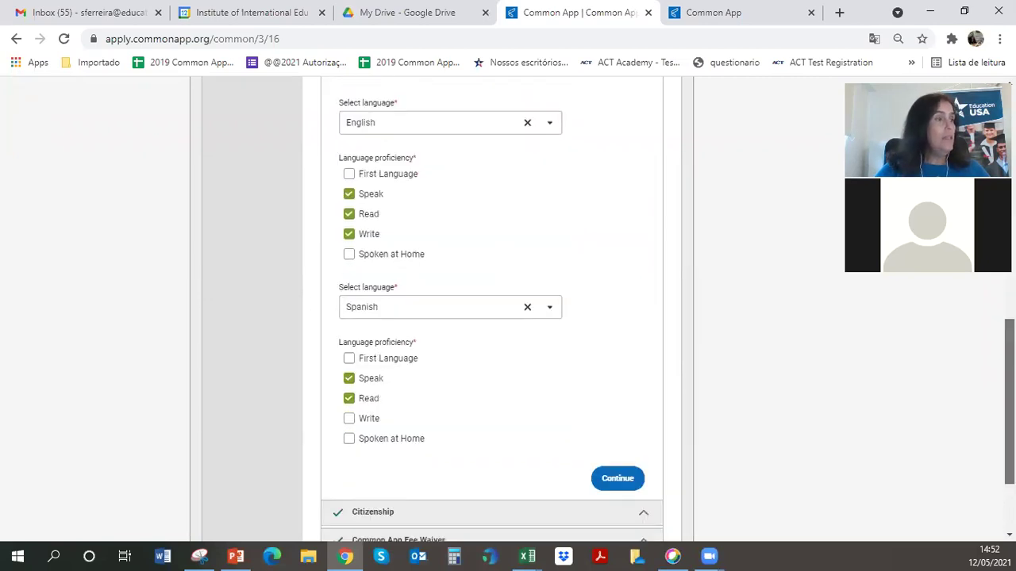
scroll(492, 318, down, 1)
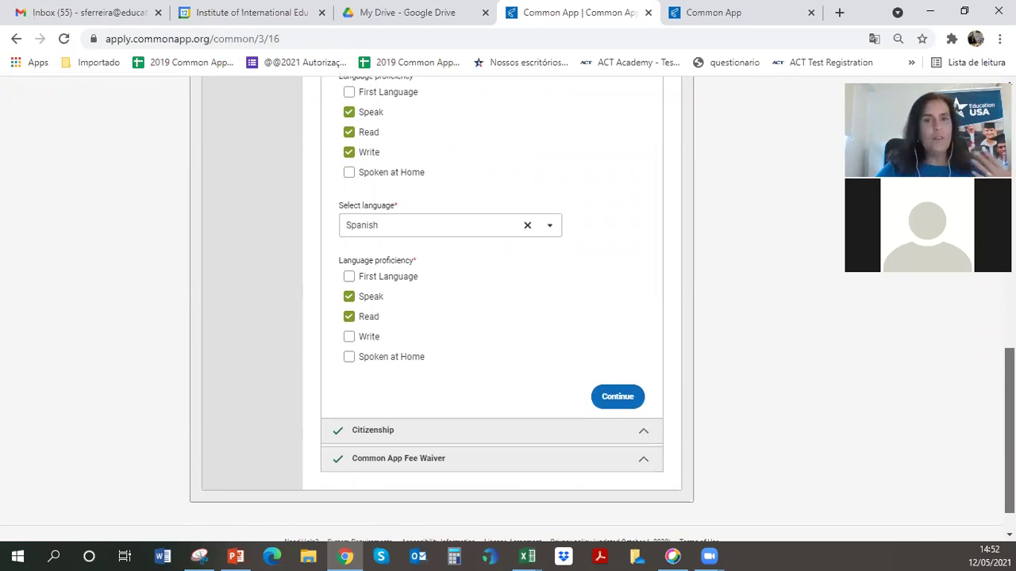
scroll(956, 388, down, 1)
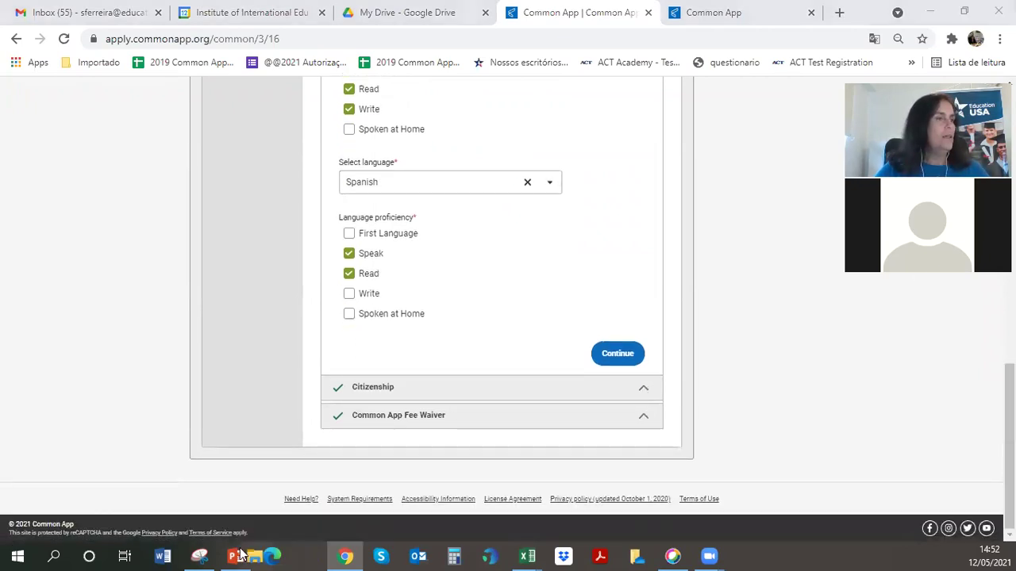
Go back over the Language section's proficiency answers and return to the overview of the Common App sections.
scroll(492, 317, up, 8)
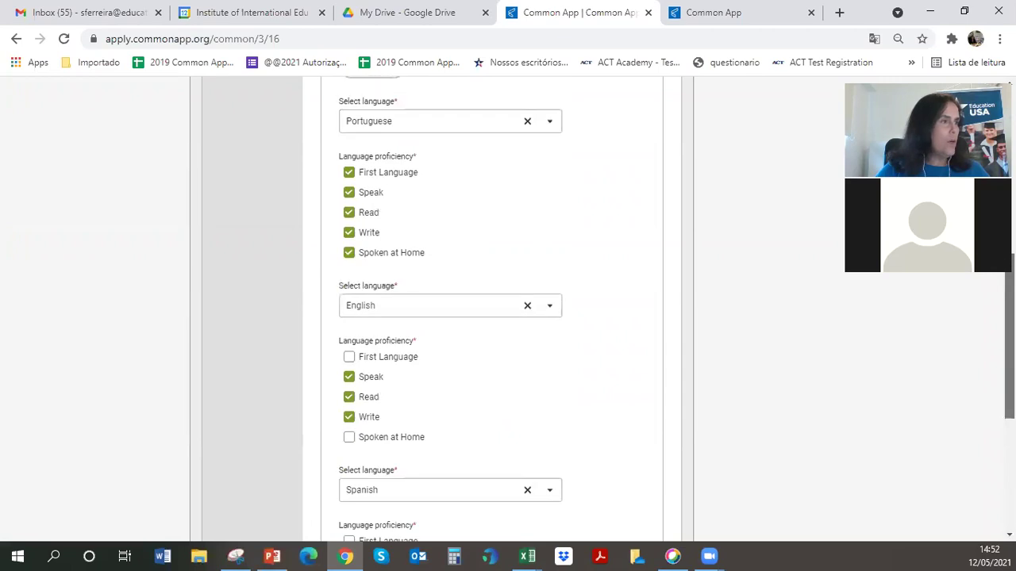
scroll(492, 317, down, 5)
scroll(492, 317, up, 2)
scroll(492, 318, up, 1)
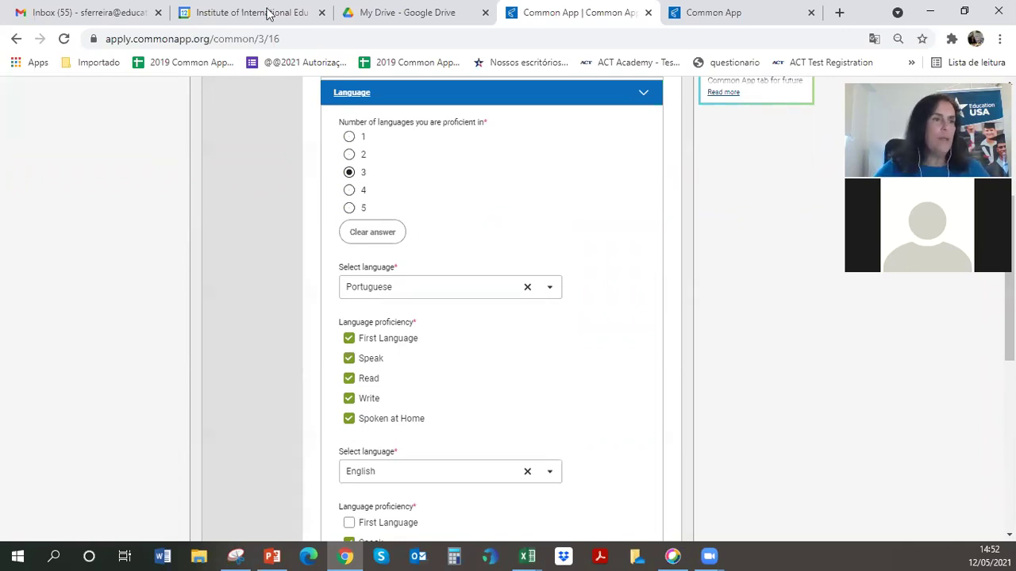
scroll(492, 309, up, 5)
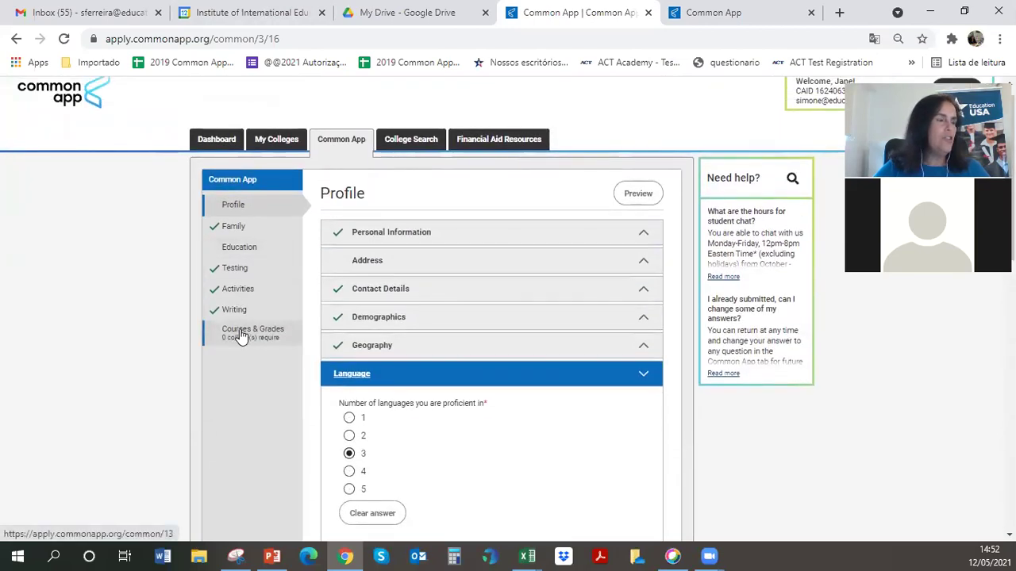
View the college requirements in Courses & Grades, and open Writing to examine the Personal Essay prompts and essay text.
click(240, 335)
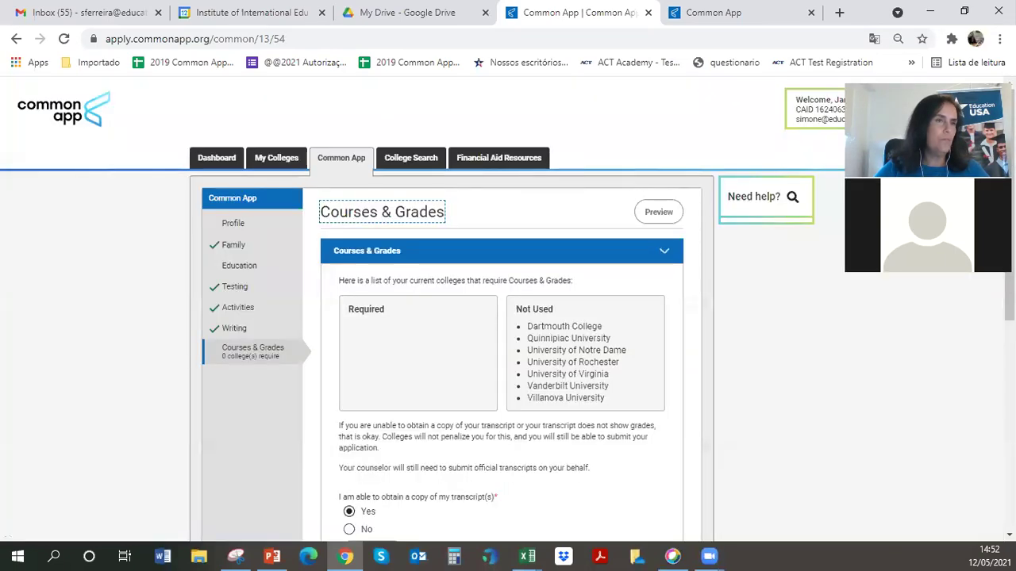
click(239, 330)
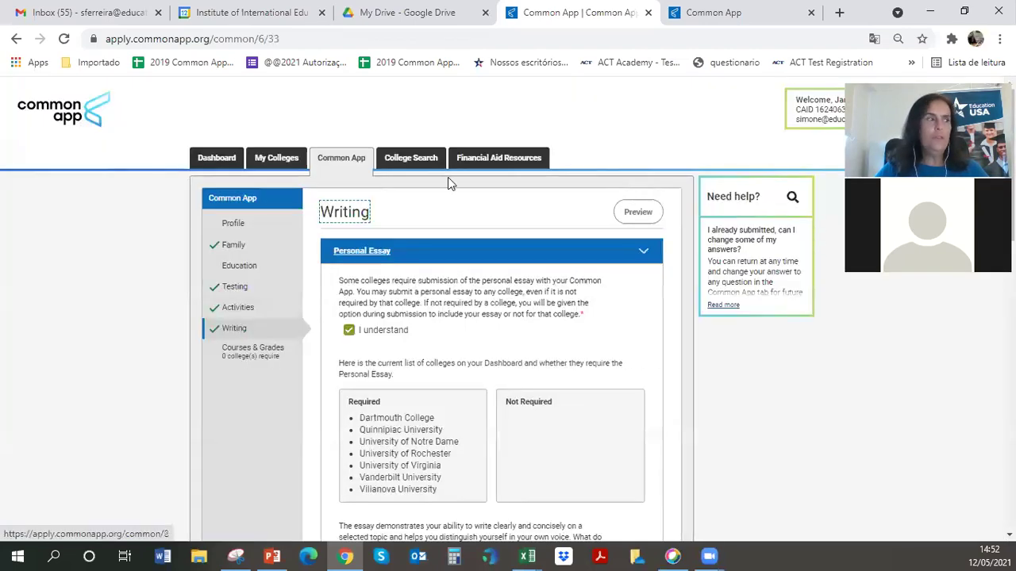
scroll(448, 177, down, 15)
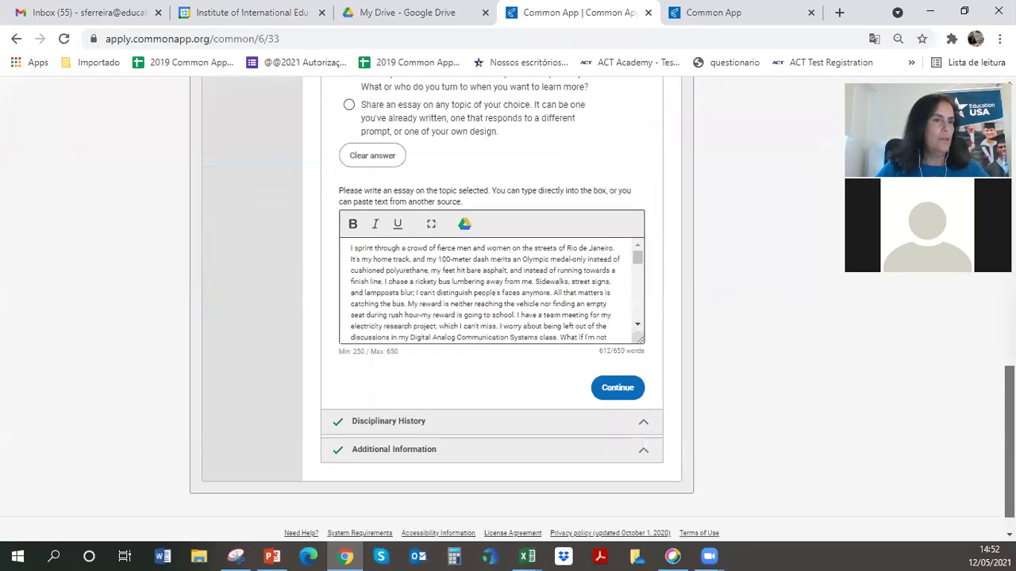
scroll(508, 317, down, 2)
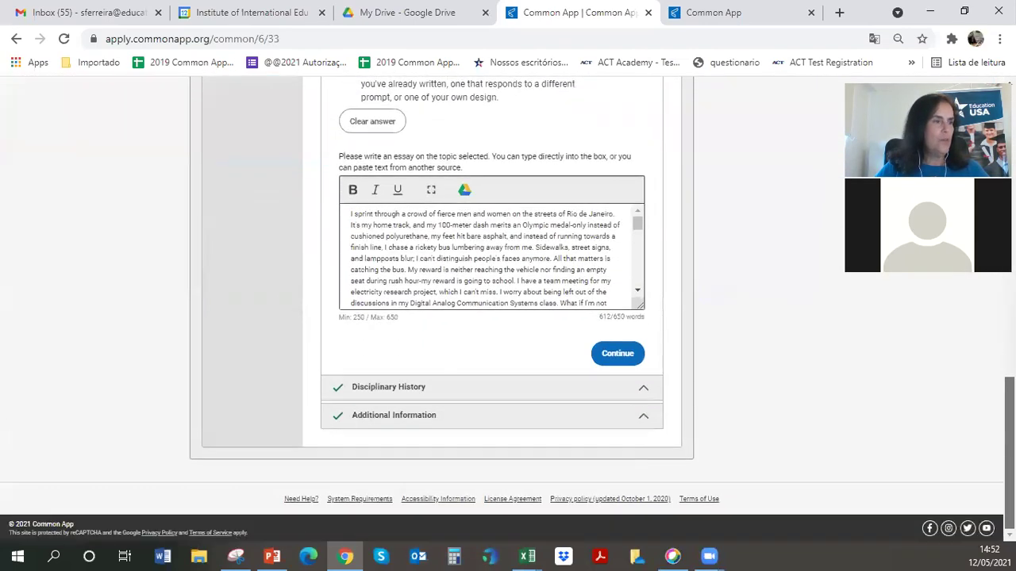
Open Writing's Additional Information section and read the community disruptions and additional qualifications questions with their sample answers.
click(415, 415)
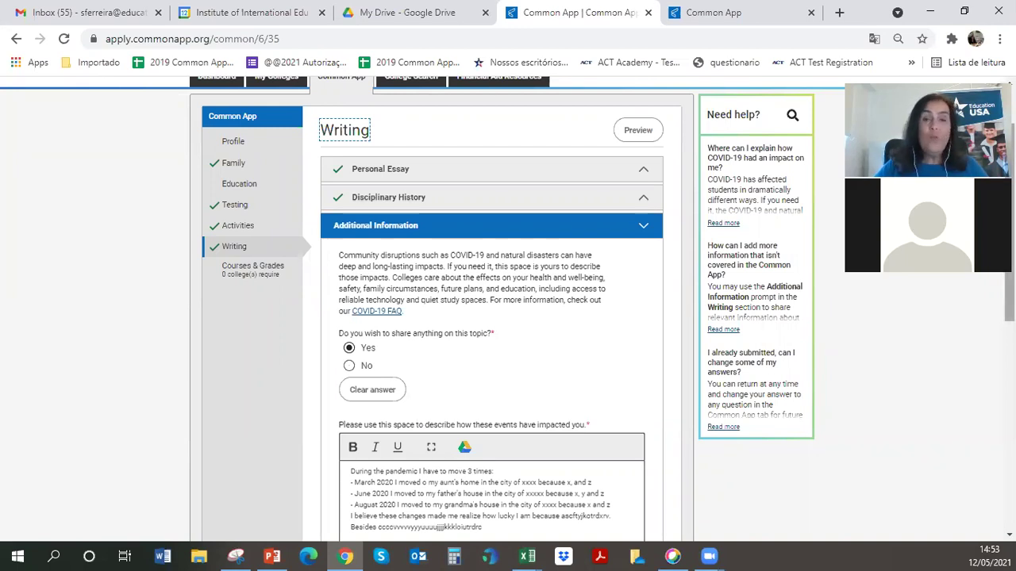
scroll(508, 308, down, 1)
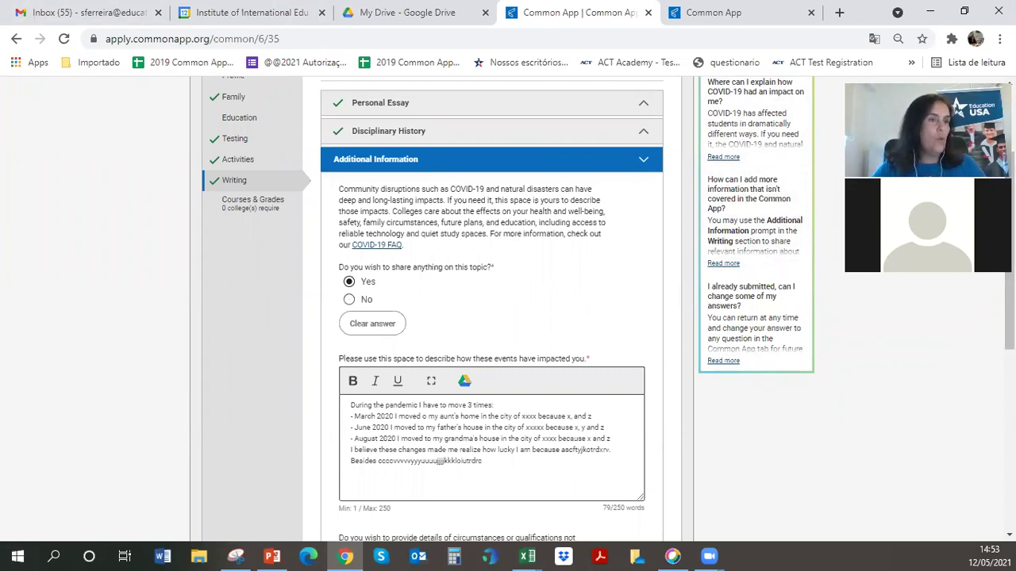
scroll(508, 310, down, 4)
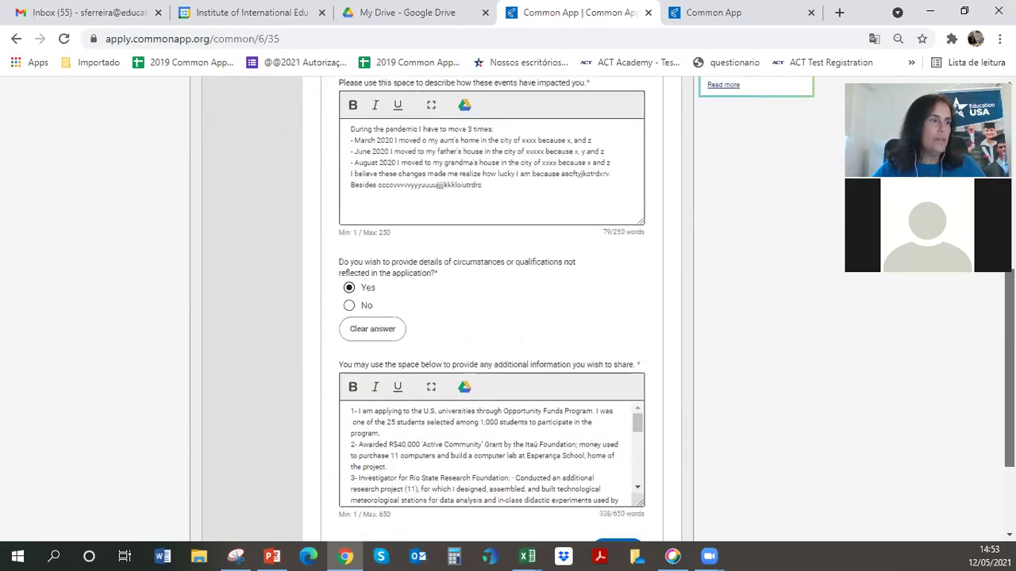
scroll(507, 309, down, 2)
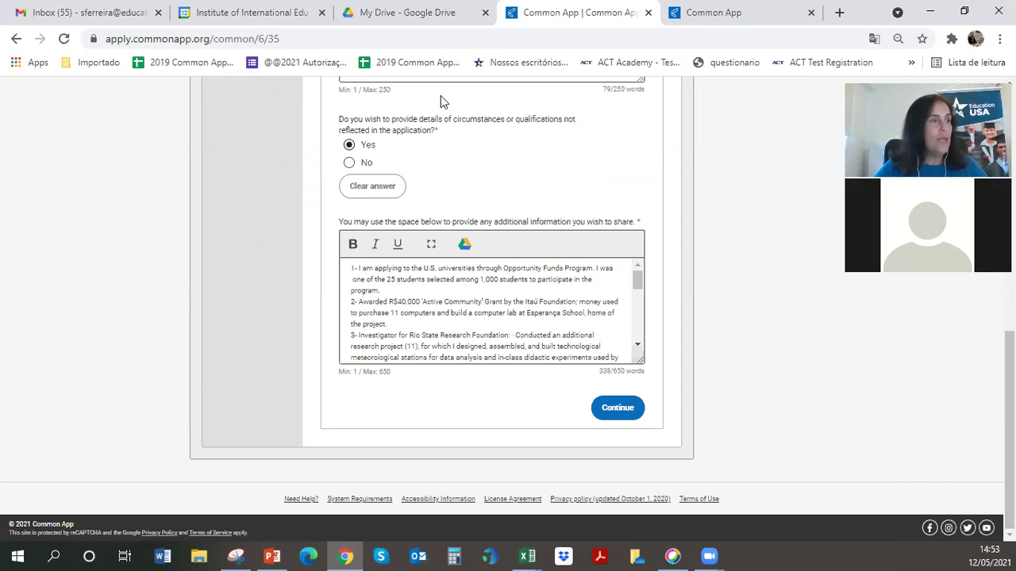
Re-read Additional Information in Writing, comparing the community disruptions answer with the text given for circumstances or qualifications not reflected elsewhere.
click(637, 282)
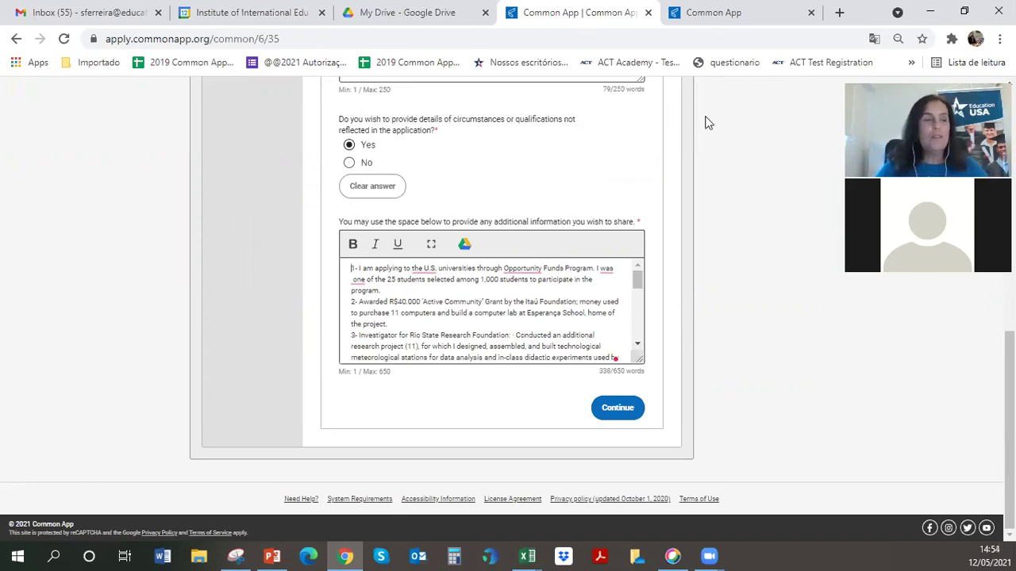
drag(639, 286, 937, 332)
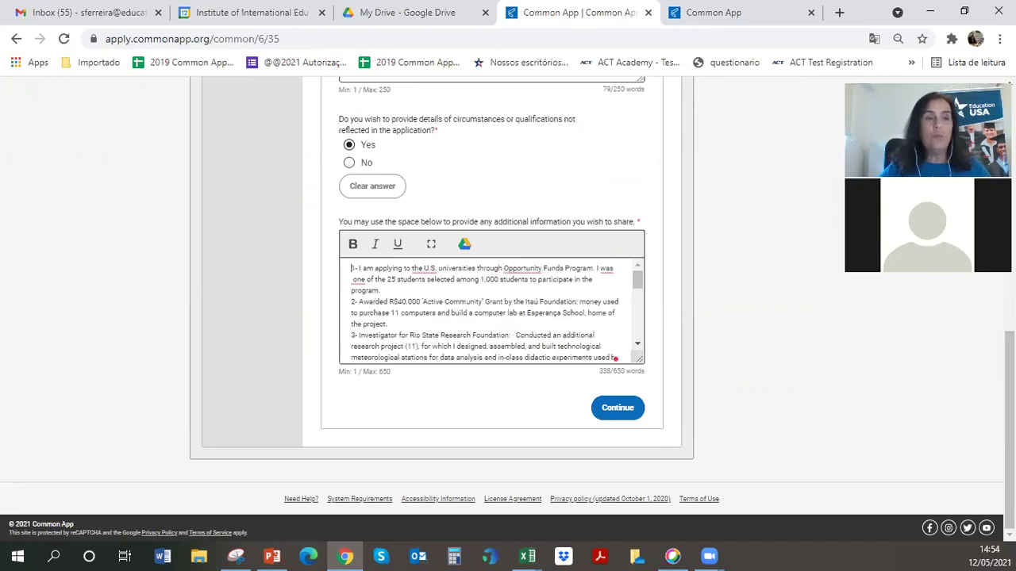
scroll(1010, 342, up, 2)
scroll(1009, 341, up, 1)
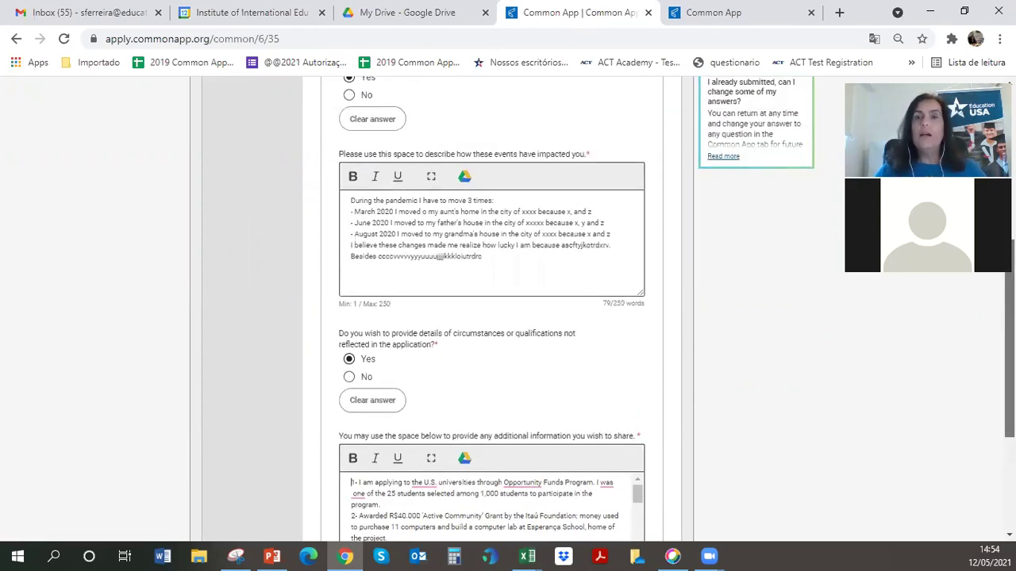
scroll(1010, 341, up, 3)
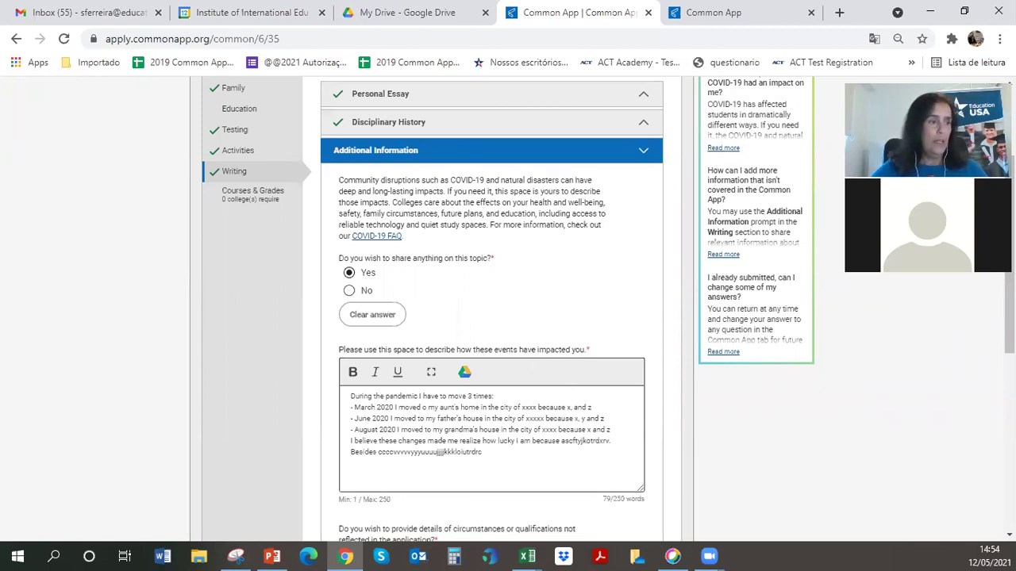
scroll(492, 317, down, 2)
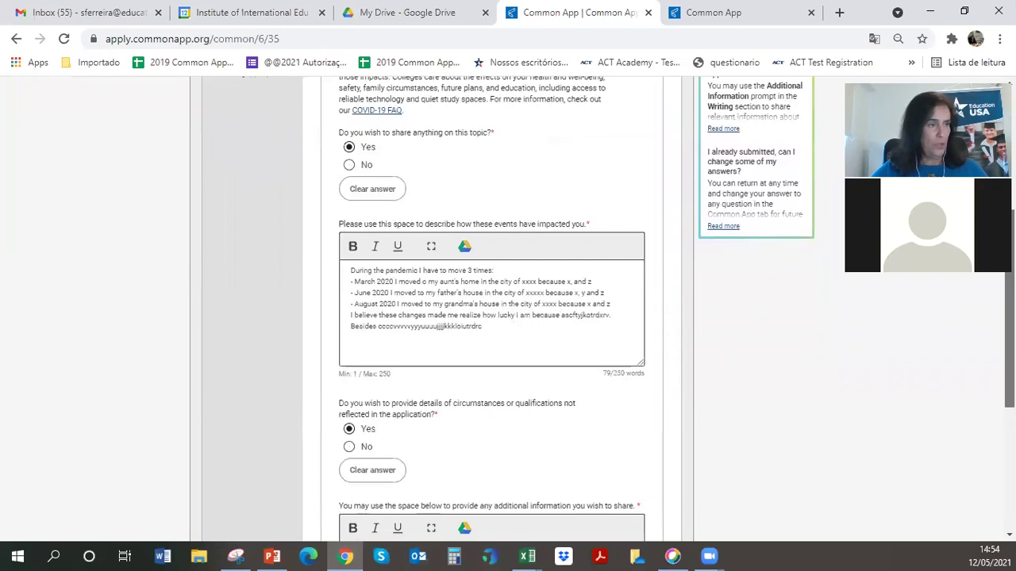
scroll(492, 317, down, 1)
scroll(492, 317, up, 1)
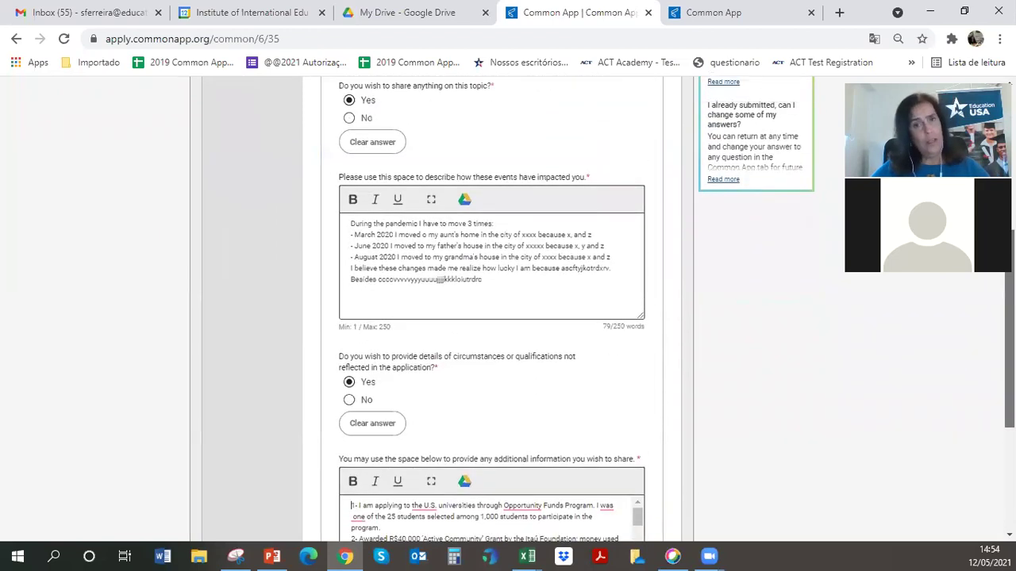
scroll(492, 317, up, 1)
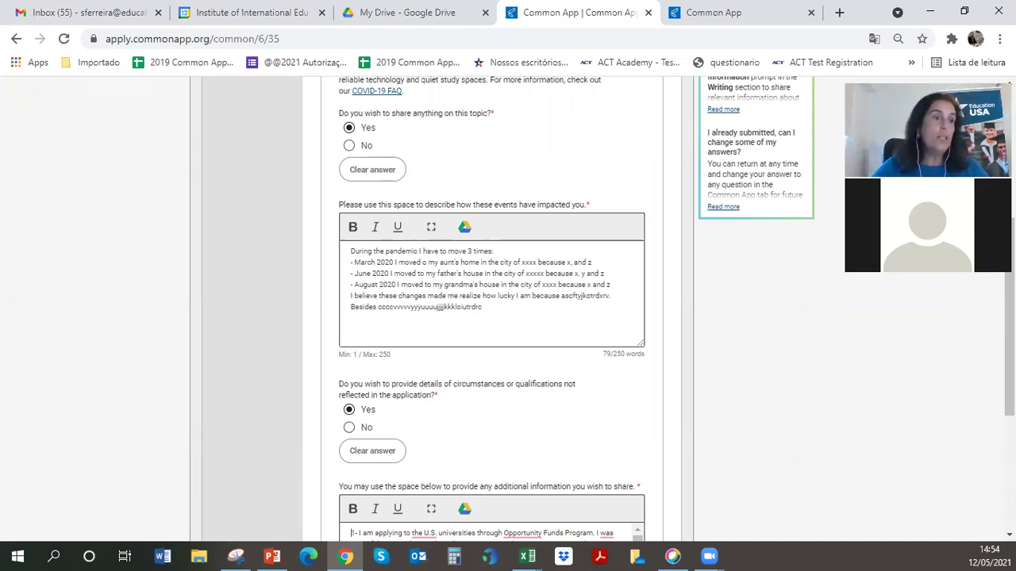
Read the numbered list of extra achievements in the additional information answer through to its end, and return to the Writing section overview.
scroll(1008, 357, down, 3)
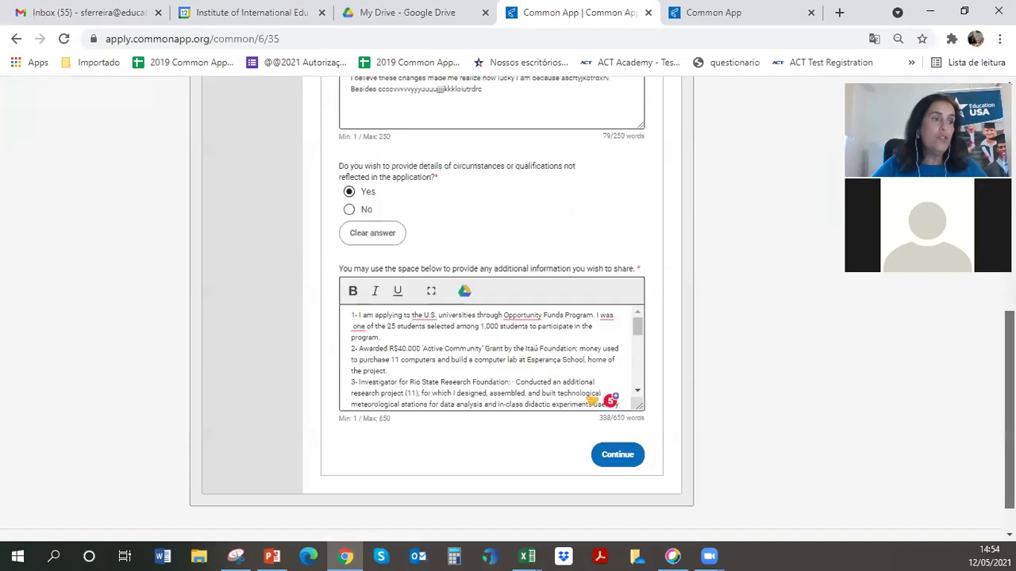
scroll(493, 125, down, 2)
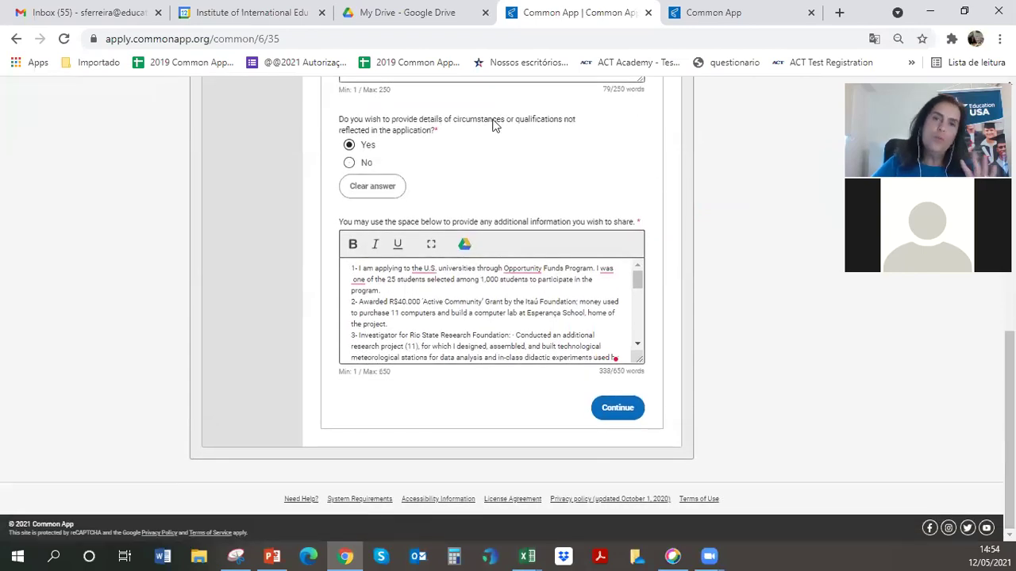
drag(639, 279, 638, 287)
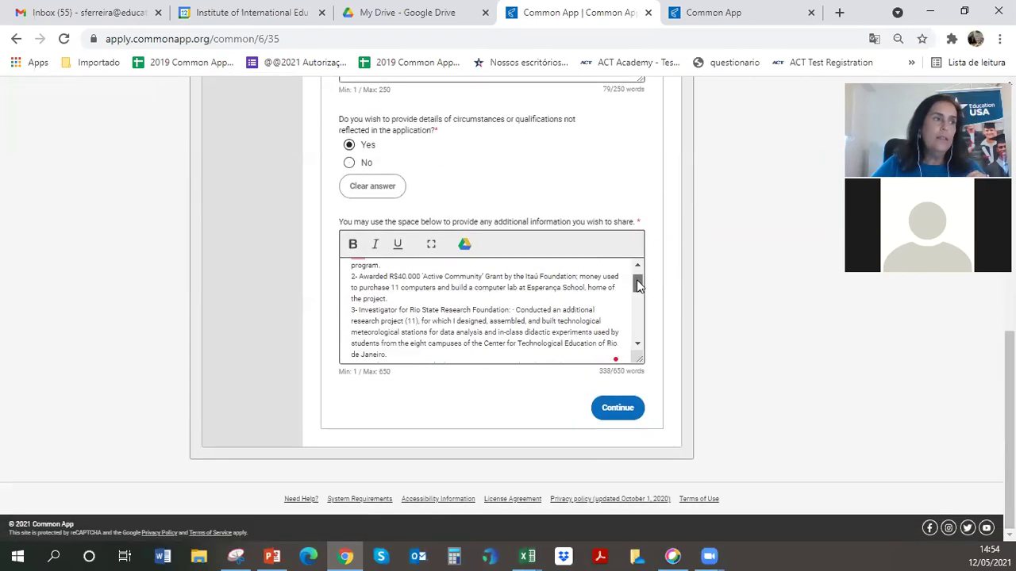
scroll(640, 279, up, 1)
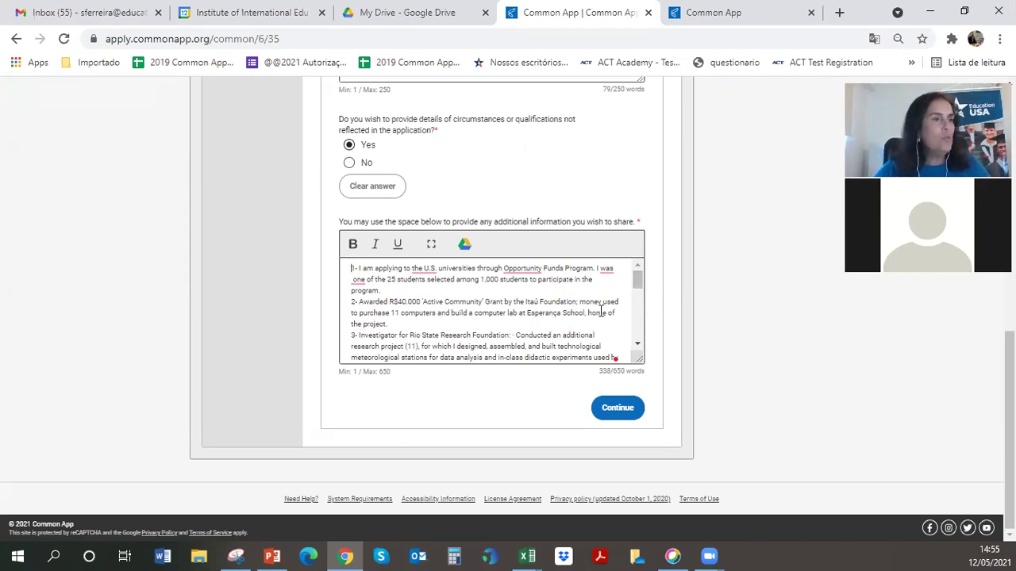
drag(641, 279, 644, 338)
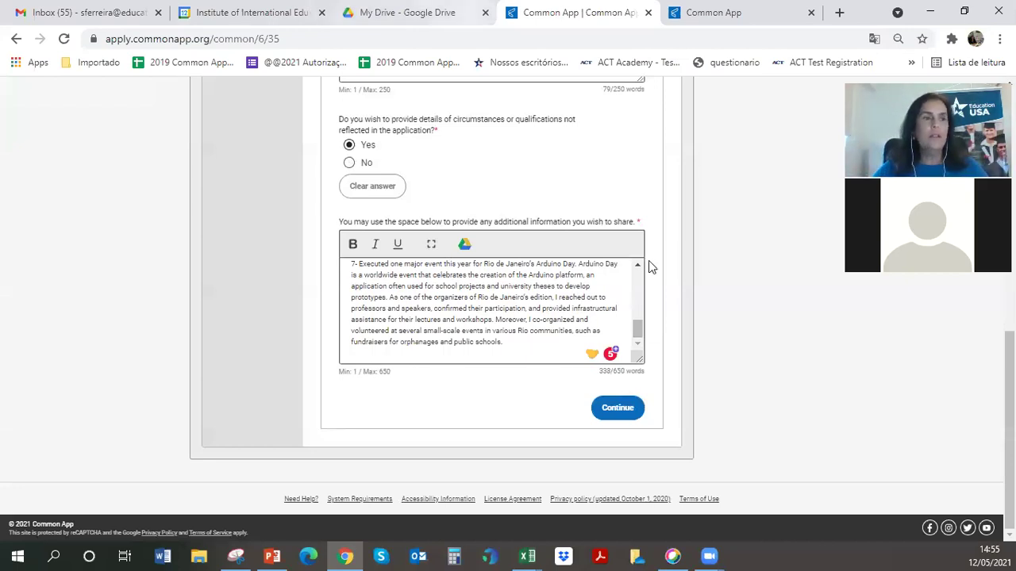
scroll(648, 265, up, 3)
scroll(648, 265, up, 5)
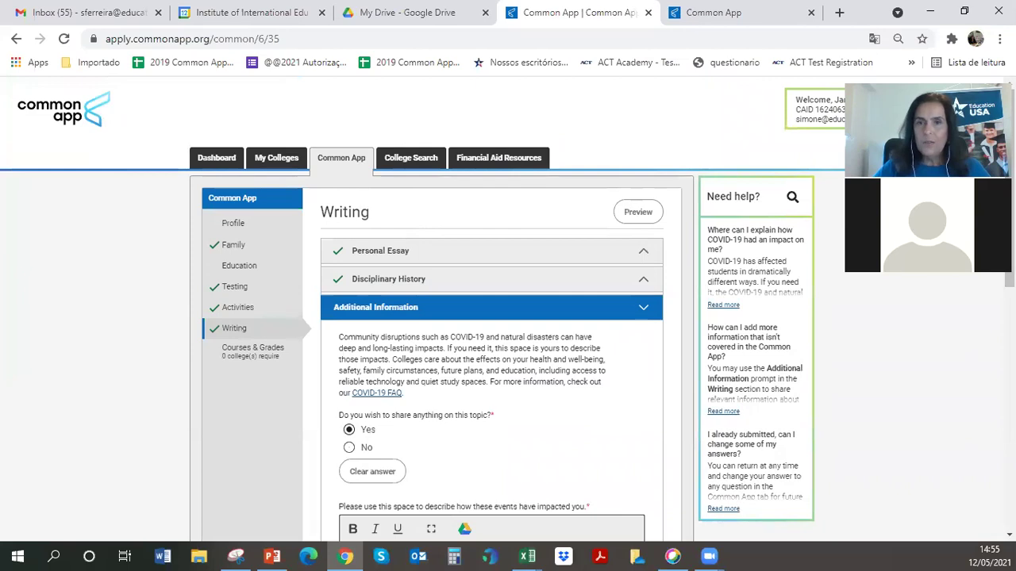
Open the Common App Fee Waiver section of the Profile and examine the eligibility question and the economic need indicators.
click(238, 225)
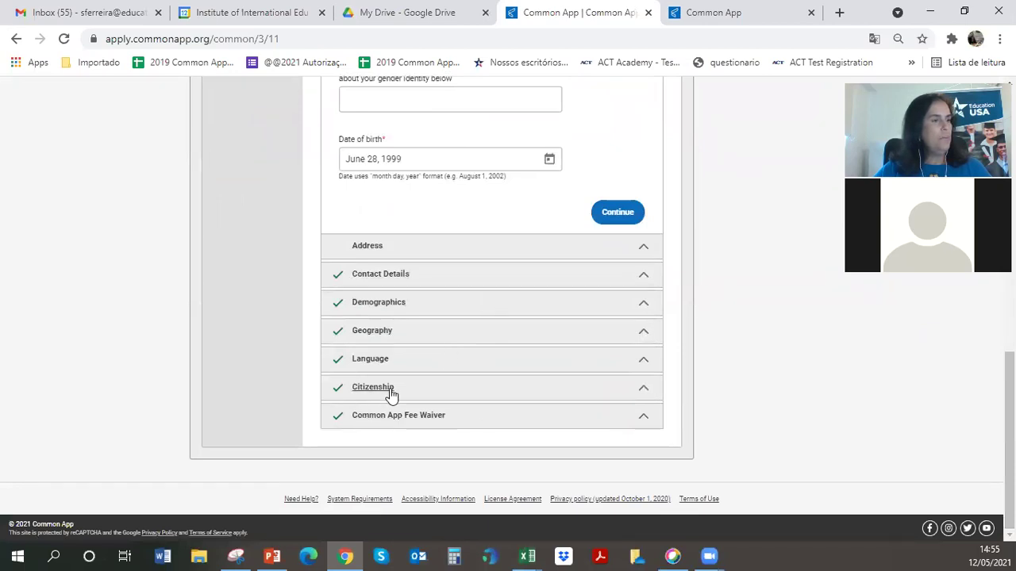
click(432, 416)
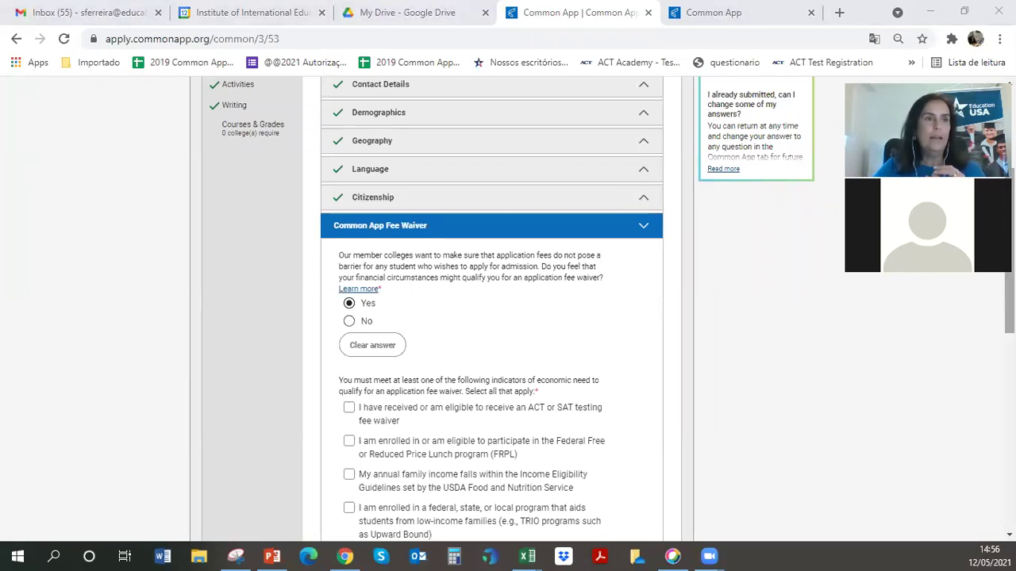
scroll(507, 309, down, 3)
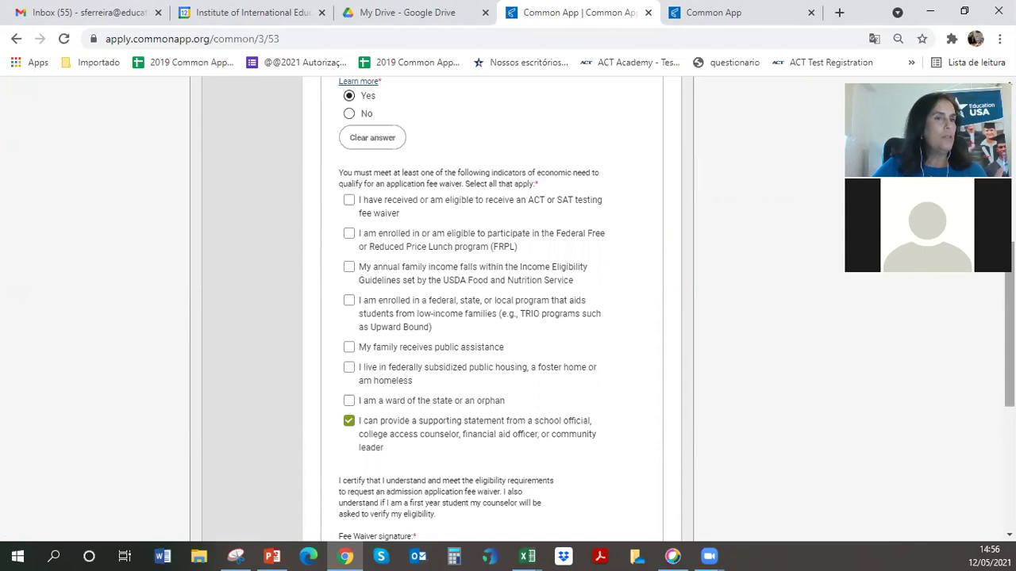
scroll(492, 317, up, 2)
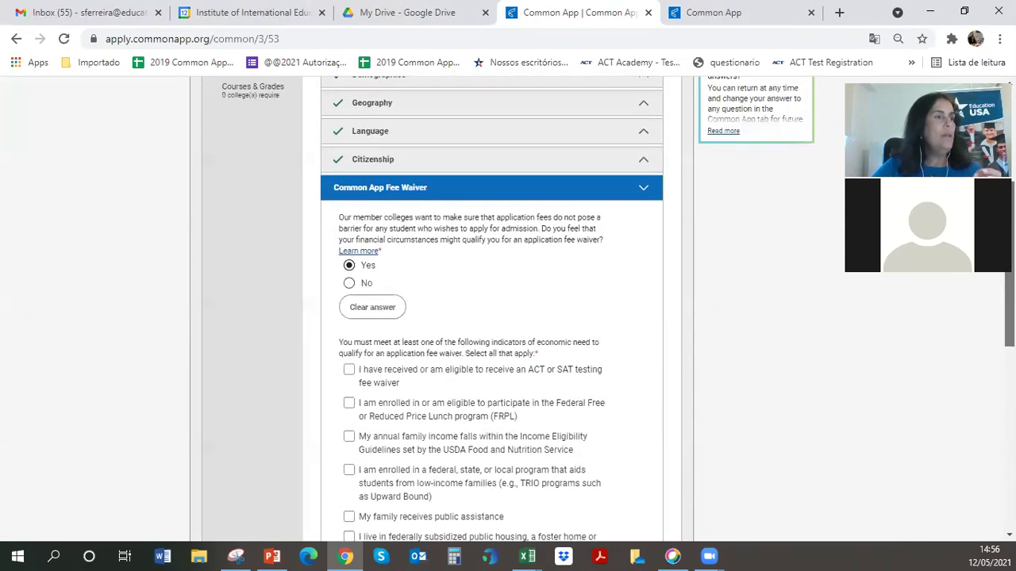
scroll(492, 318, down, 1)
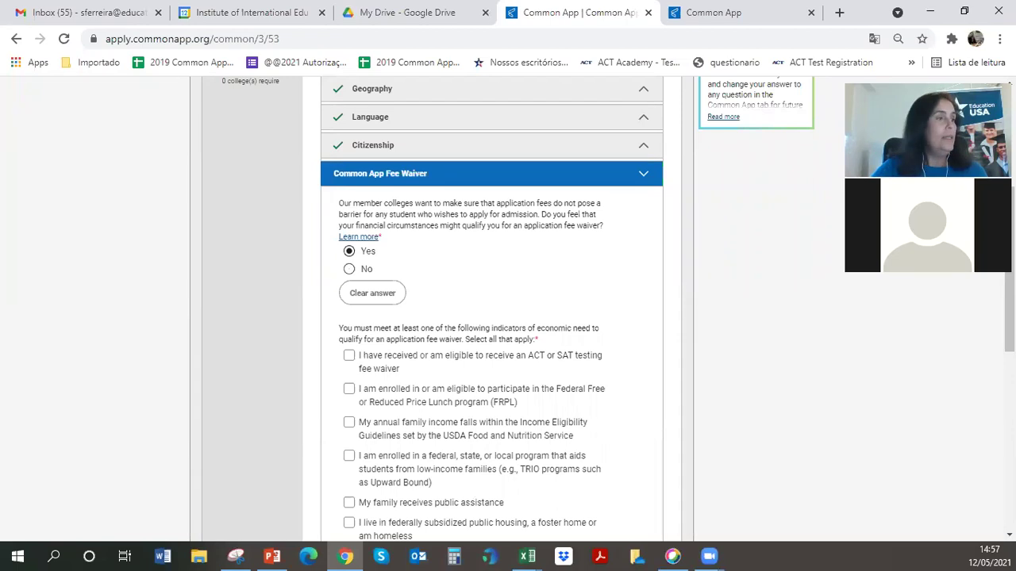
scroll(1009, 313, down, 1)
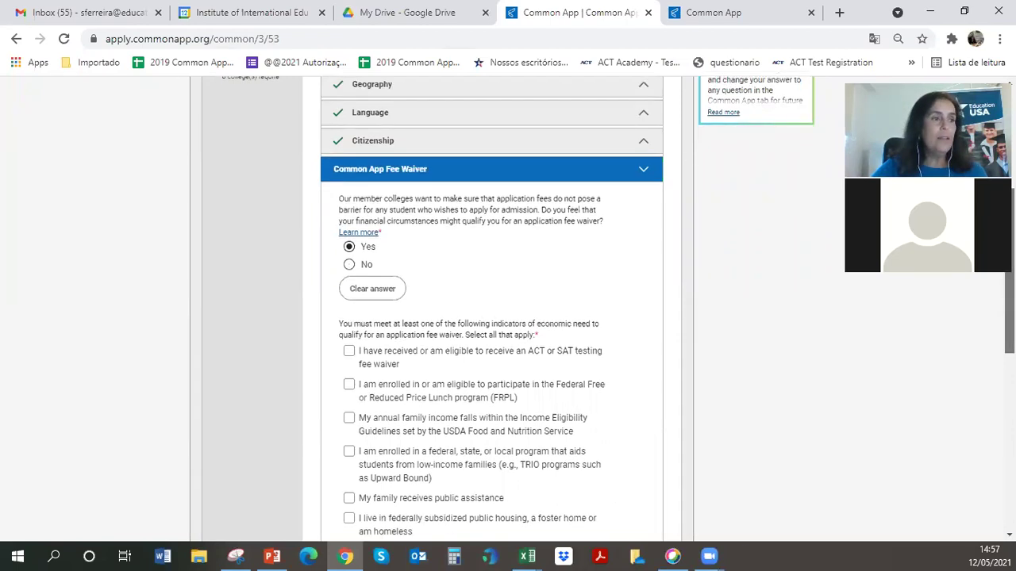
scroll(1010, 317, down, 2)
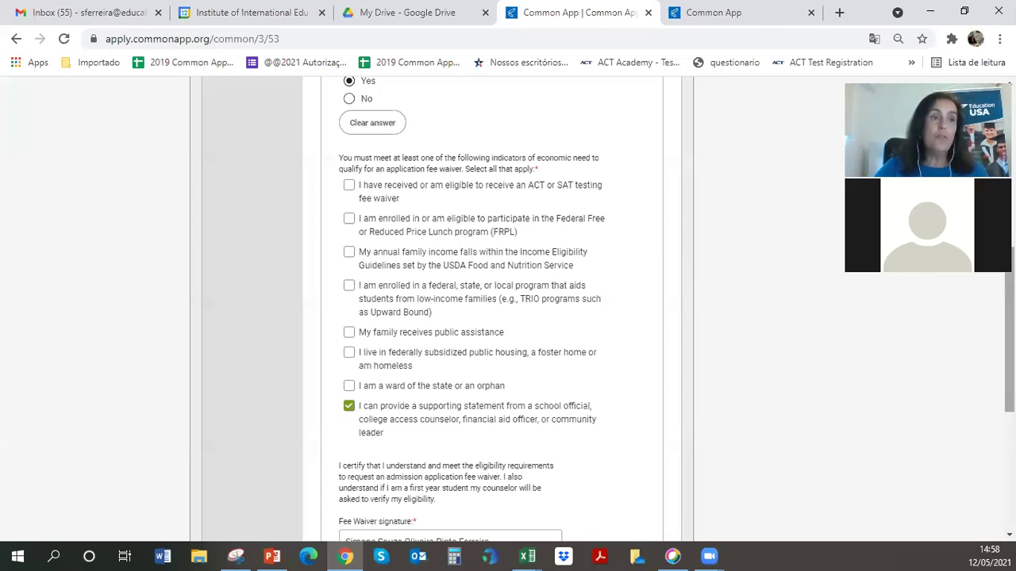
Review the fee waiver's supporting statement option, certification and signature field, and the Strive for College question.
drag(1010, 333, 1010, 400)
scroll(507, 310, up, 2)
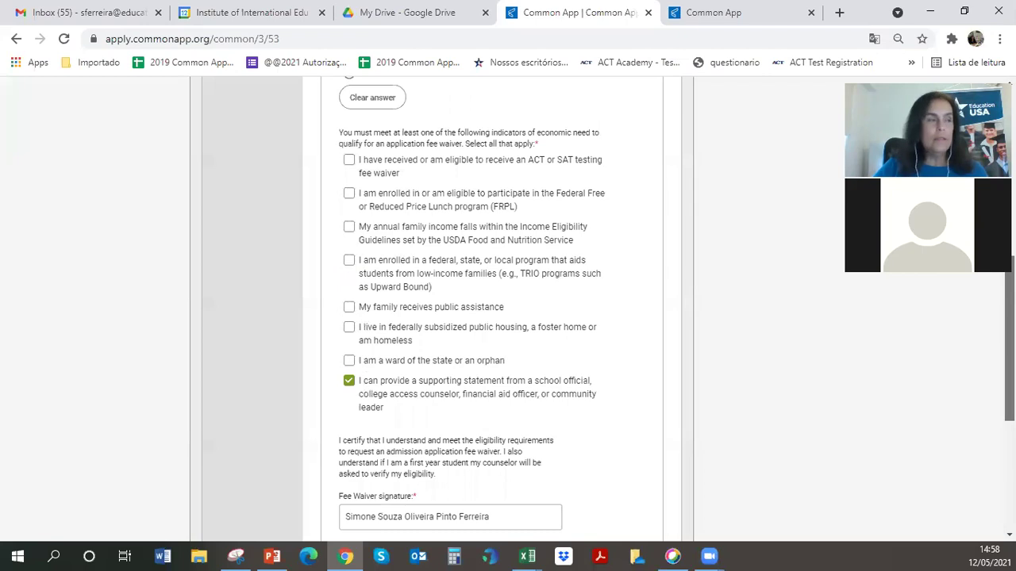
scroll(507, 309, down, 2)
scroll(508, 309, down, 3)
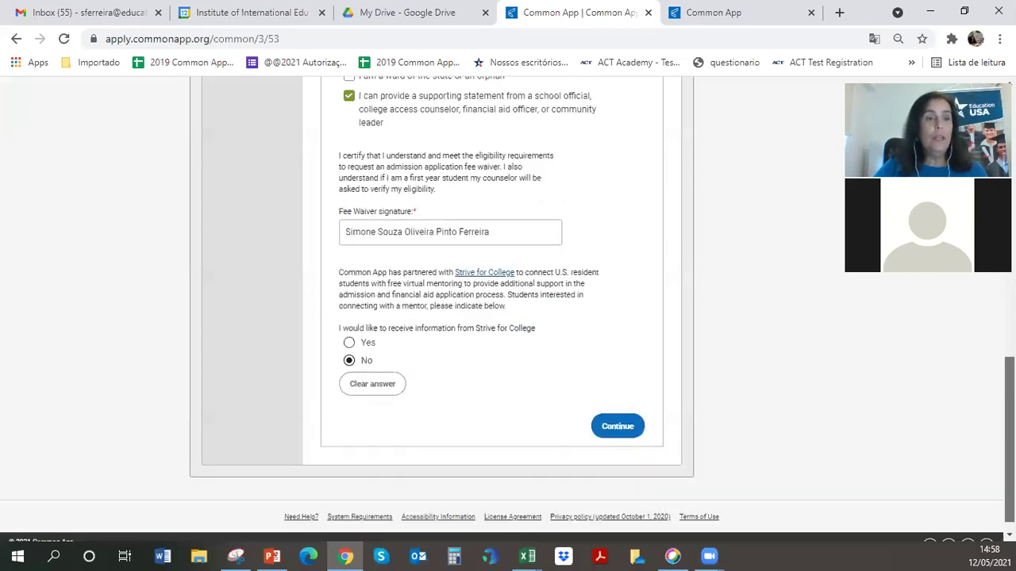
Continue to the Family section and review the Household questions on parents' marital status, permanent home and children.
click(615, 409)
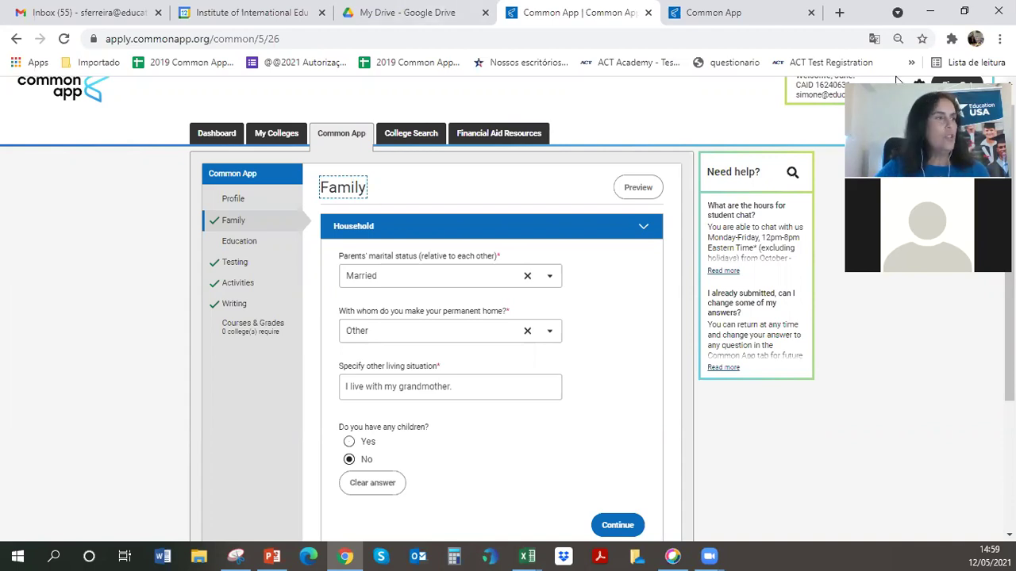
scroll(1009, 253, down, 3)
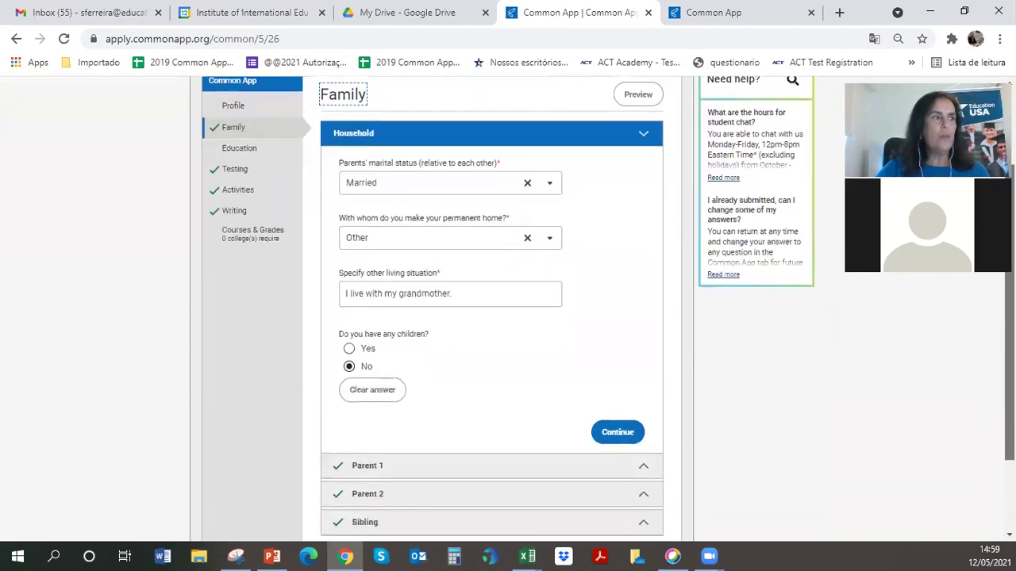
scroll(1009, 254, up, 1)
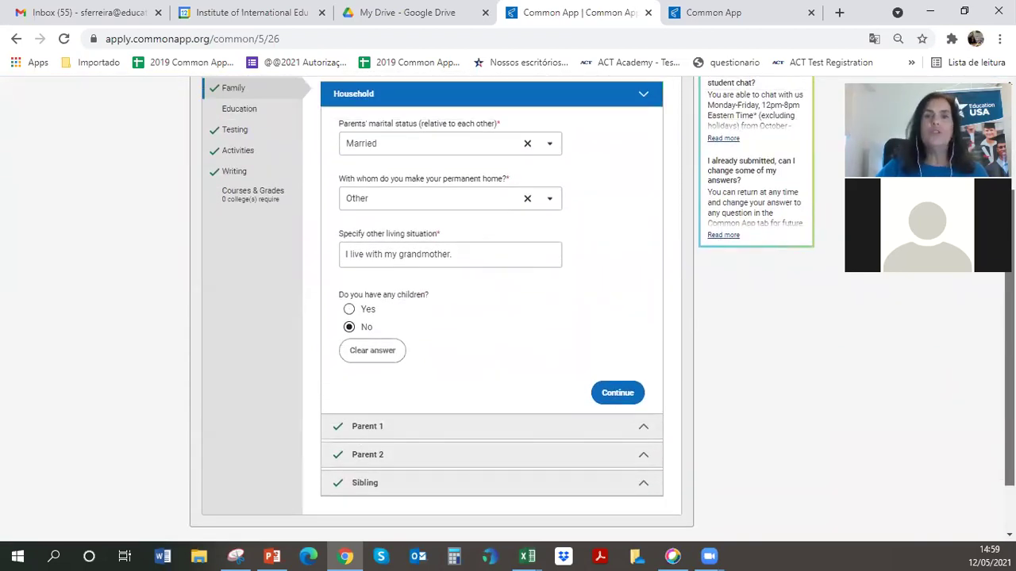
scroll(1009, 254, up, 1)
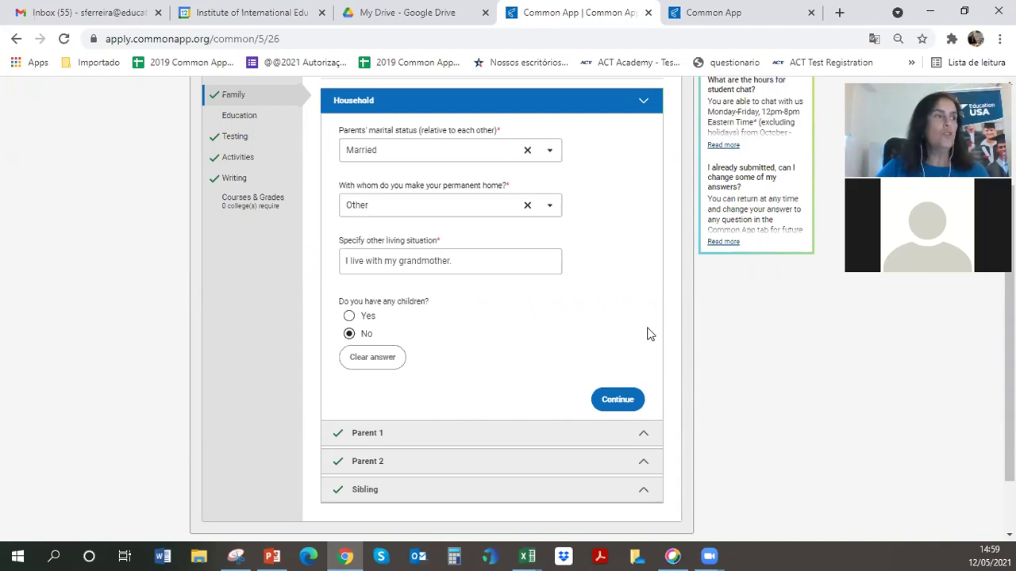
Open Parent 1 in the Family section and review its personal, contact, address, employment and education level questions.
click(373, 410)
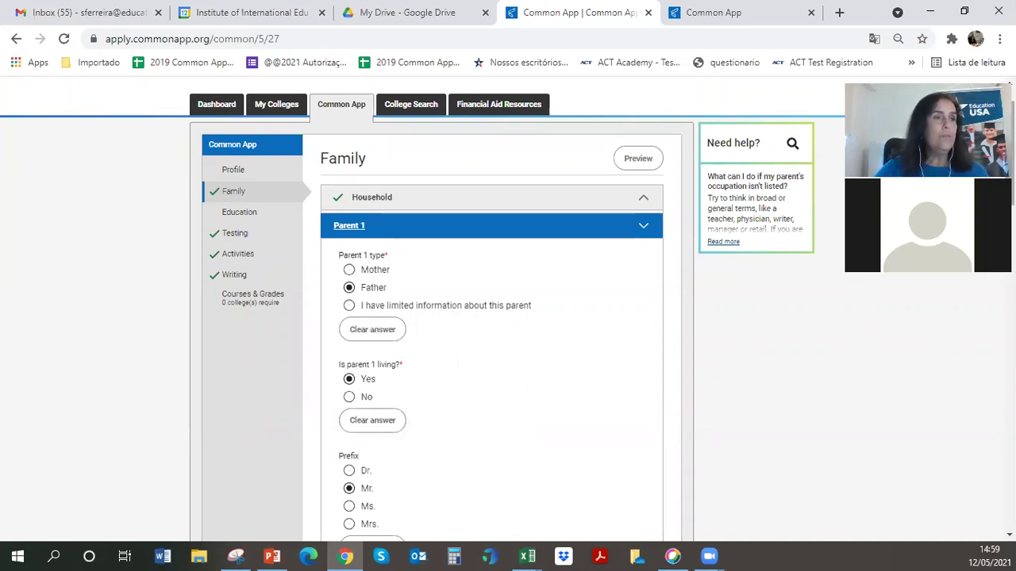
scroll(492, 317, down, 7)
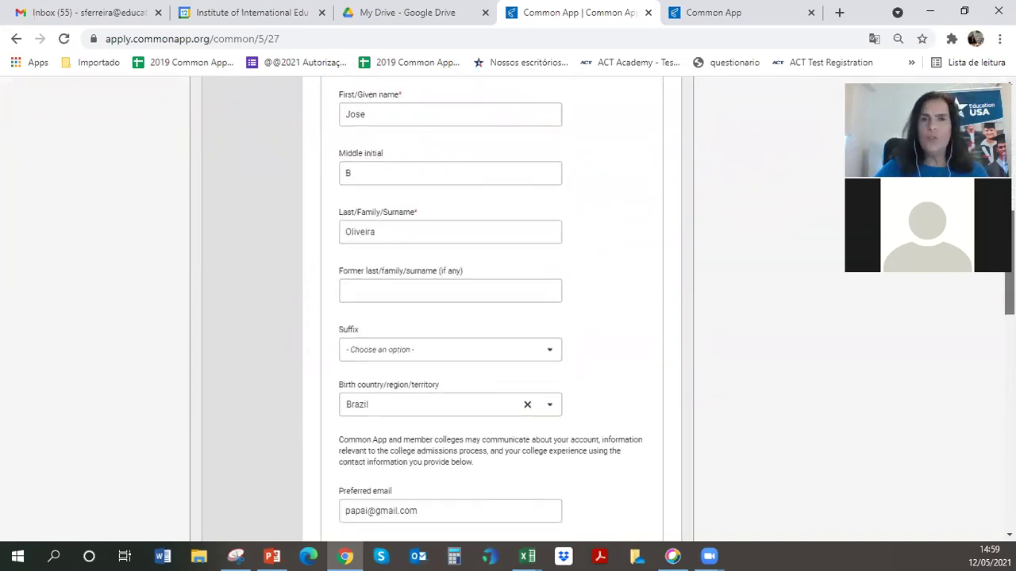
scroll(492, 317, down, 2)
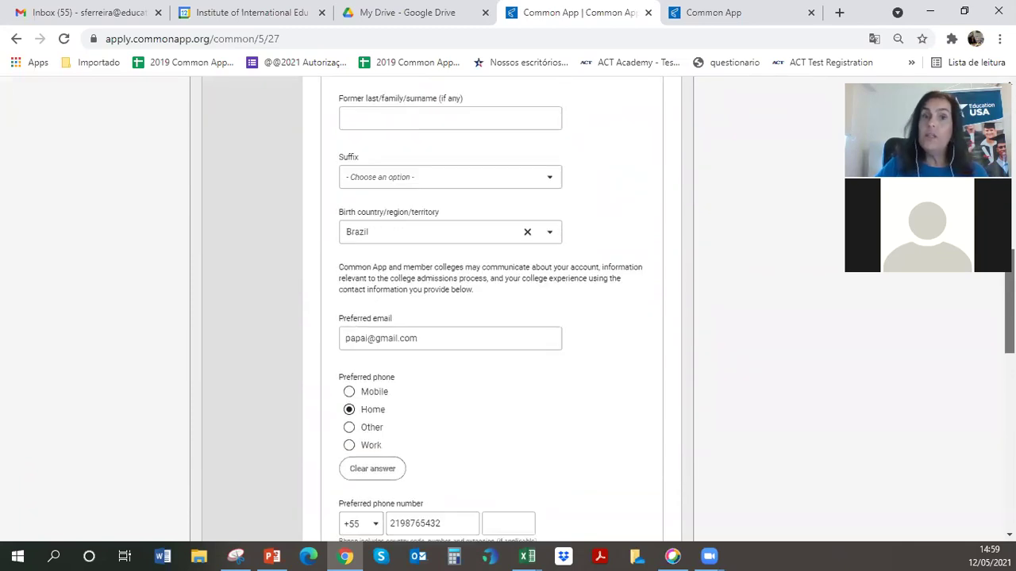
scroll(492, 317, down, 7)
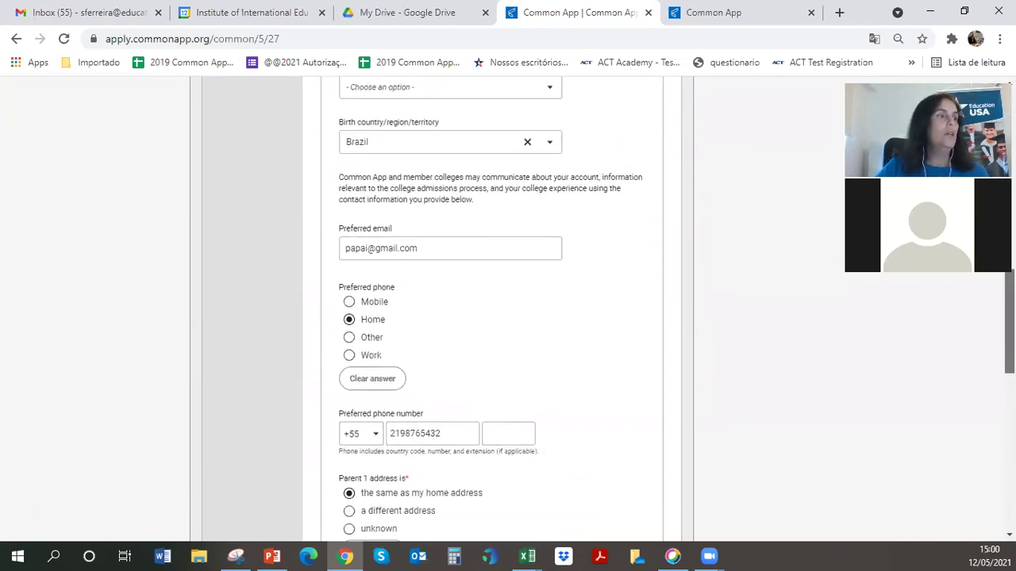
scroll(492, 318, down, 2)
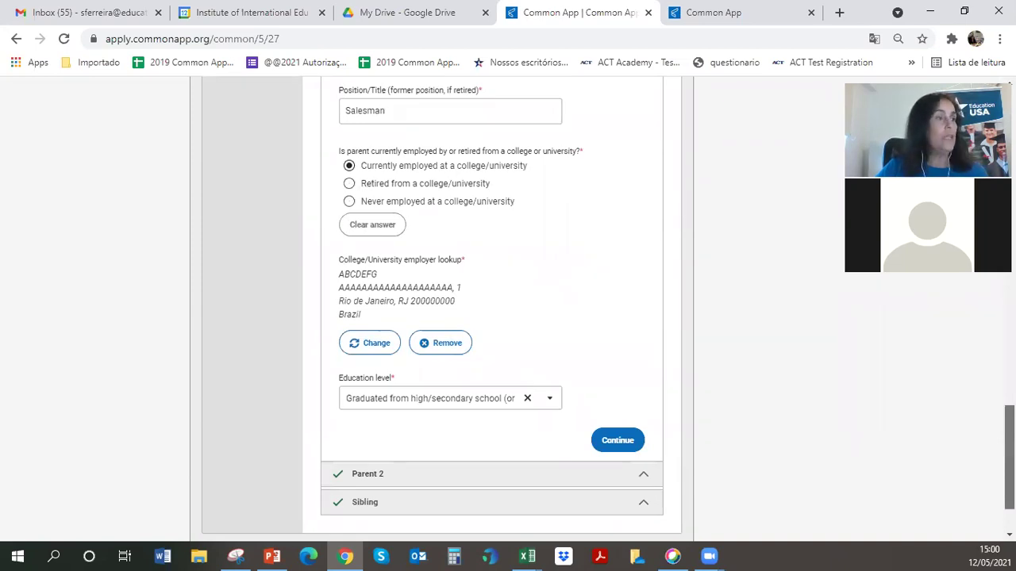
scroll(703, 196, up, 1)
scroll(703, 195, down, 2)
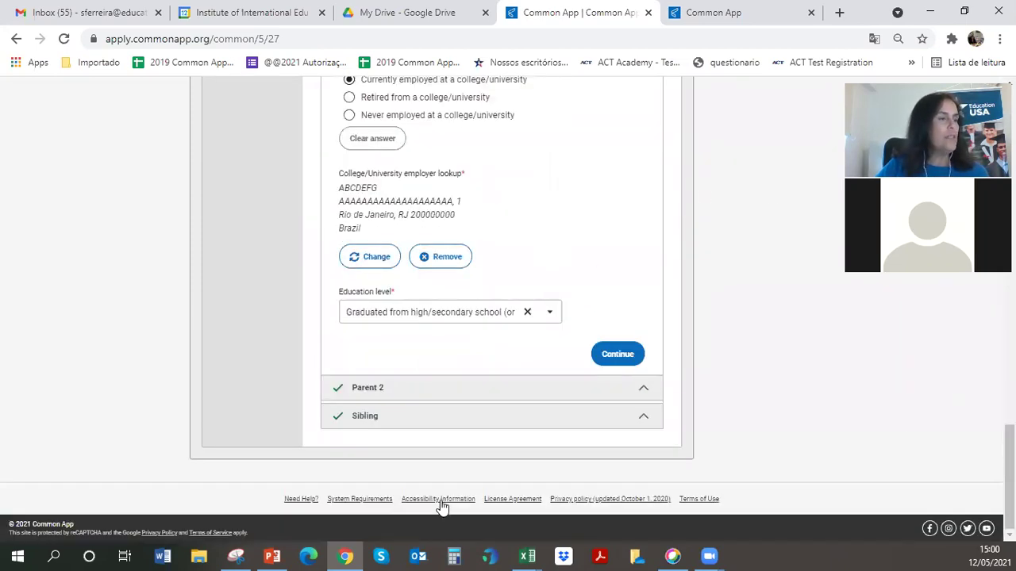
Open the Sibling part of the Family section and review the questions on both siblings' names, ages, relationships, education levels and college details.
click(367, 417)
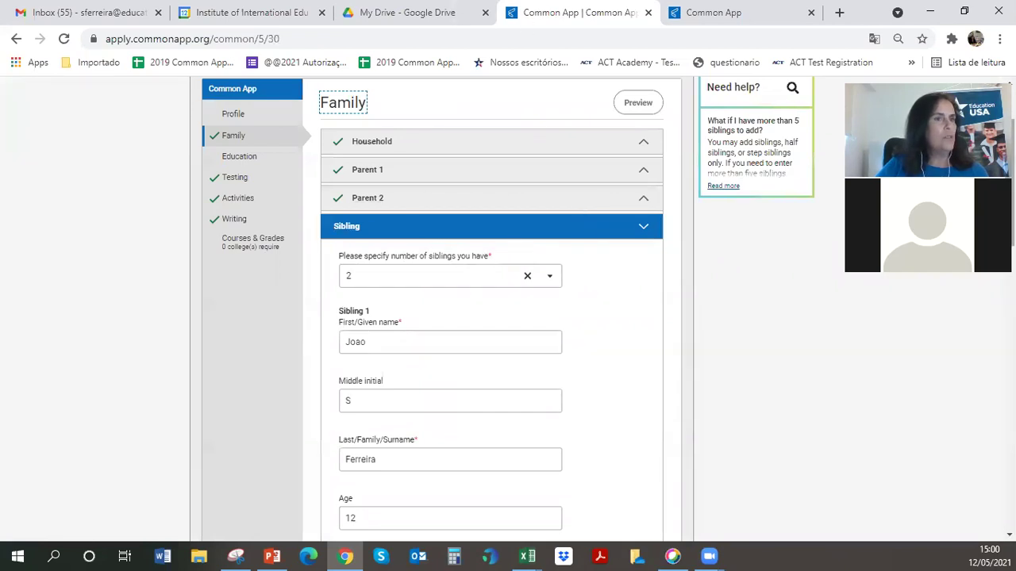
scroll(492, 318, down, 2)
scroll(492, 318, down, 1)
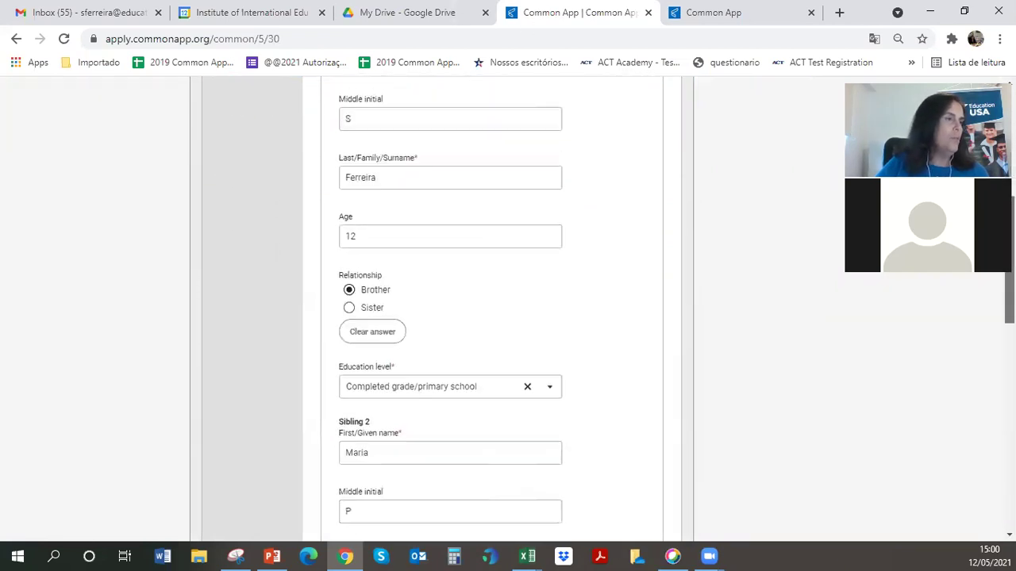
scroll(492, 317, down, 1)
scroll(492, 318, down, 5)
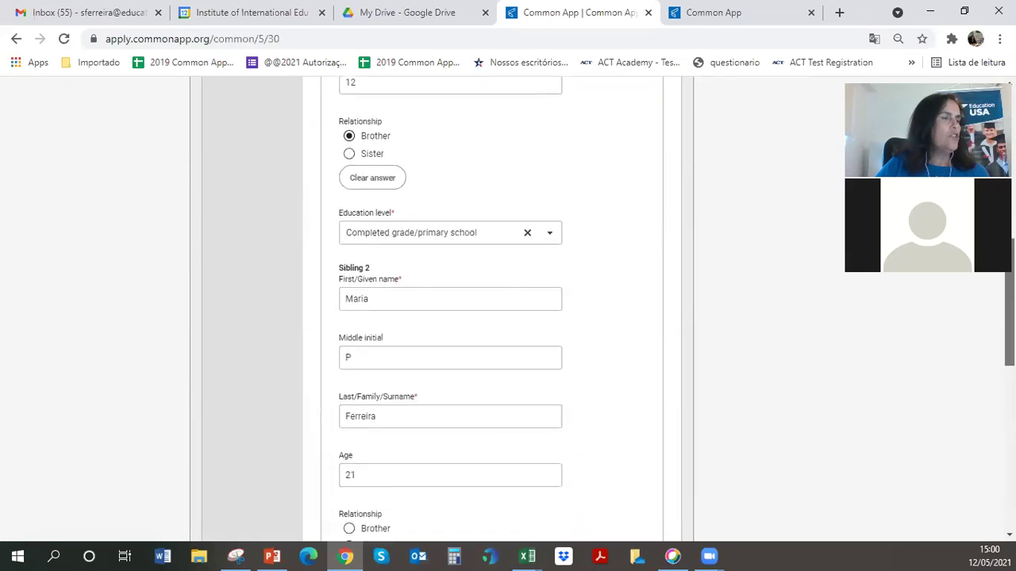
scroll(492, 318, up, 2)
scroll(492, 317, up, 1)
scroll(492, 318, down, 3)
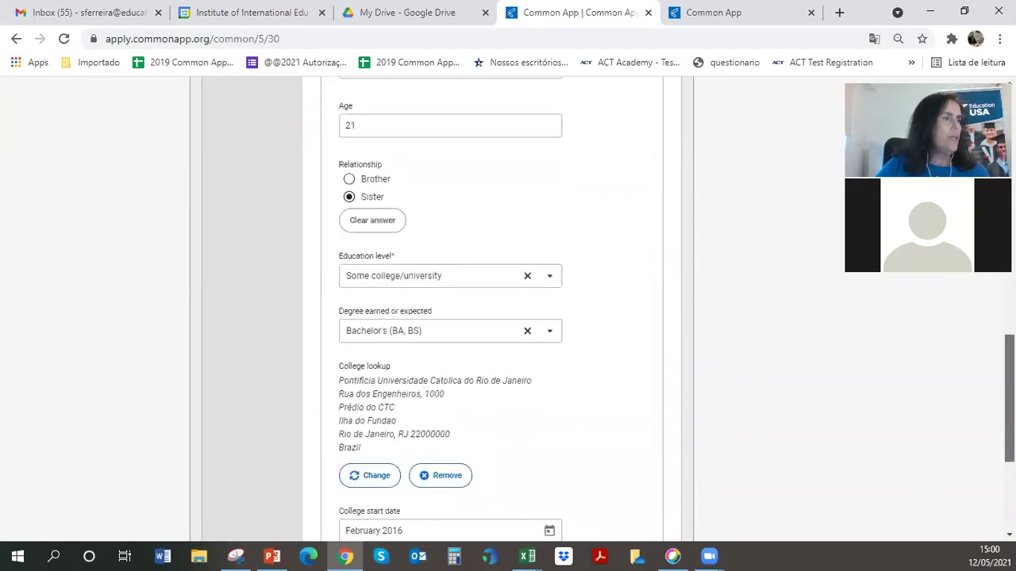
scroll(434, 240, up, 1)
scroll(434, 240, down, 2)
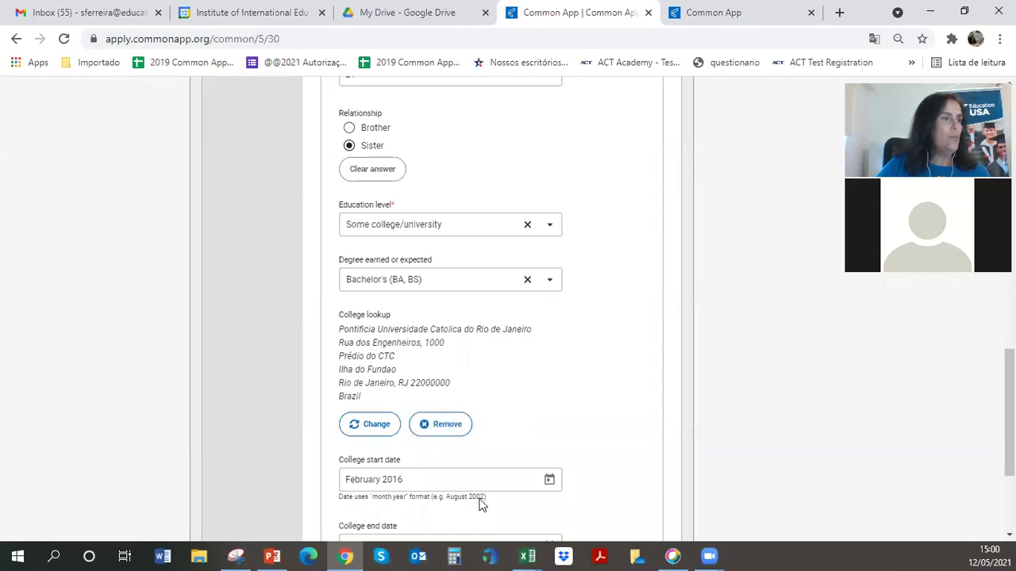
Remove the college entered for Sibling 2 and open the lookup for a replacement college.
click(441, 423)
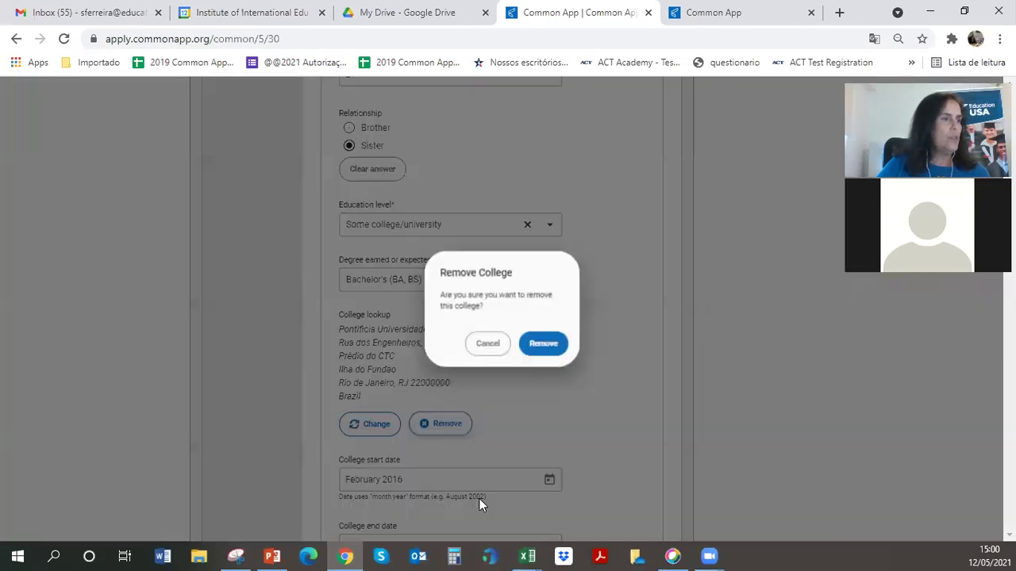
click(555, 343)
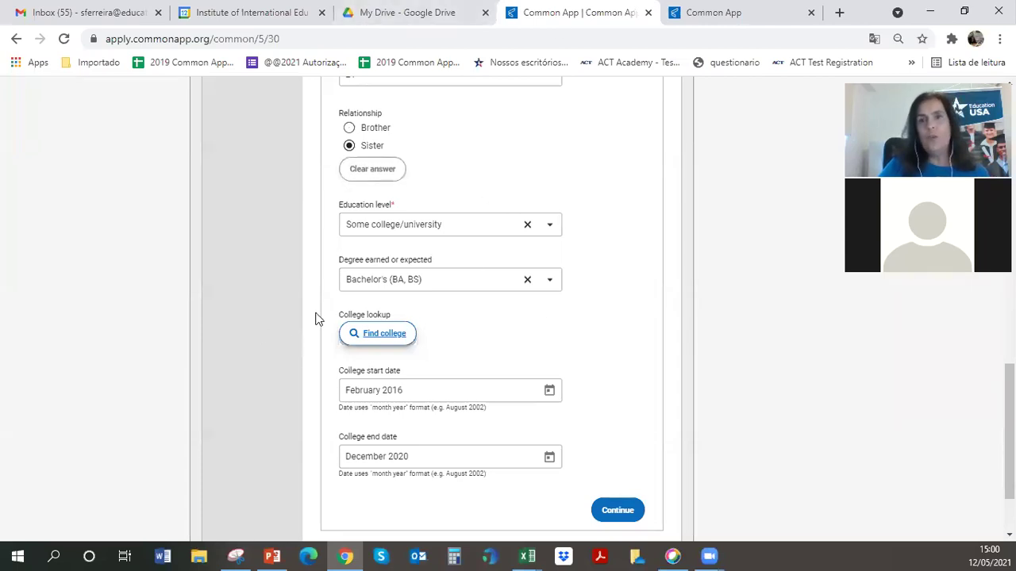
click(383, 335)
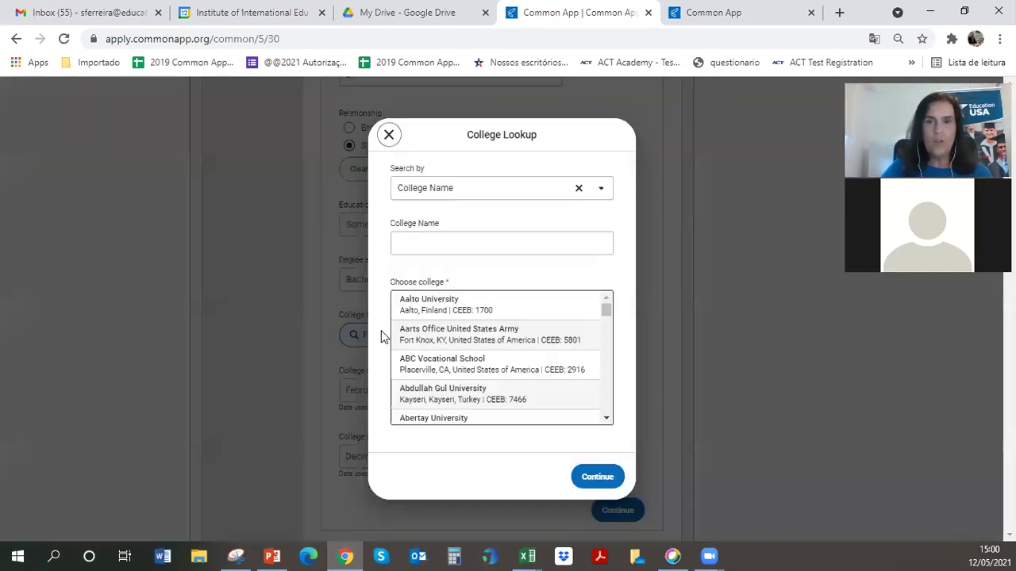
Search the college lookup by name for "universidade de sao paulo".
click(418, 243)
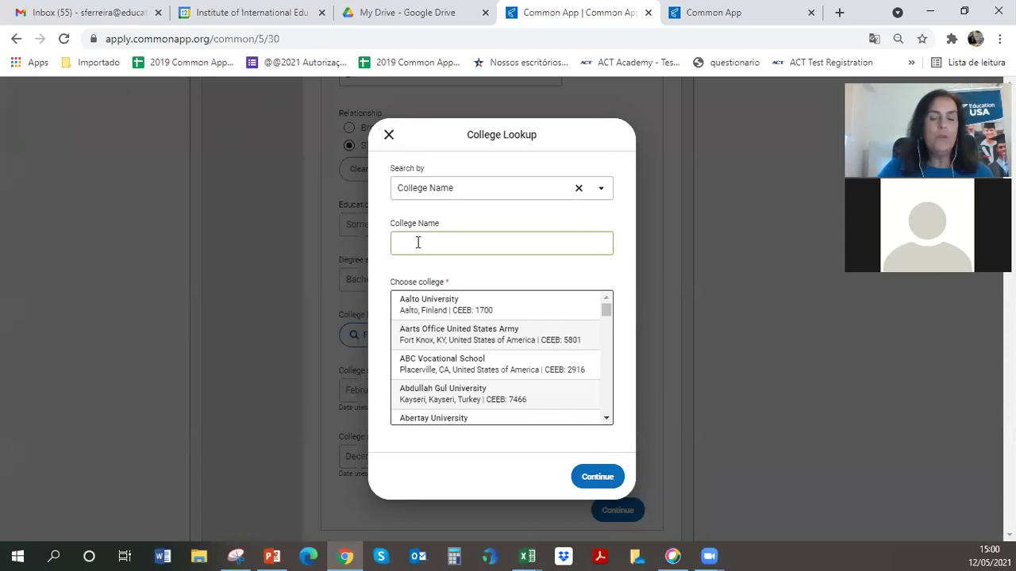
text(u)
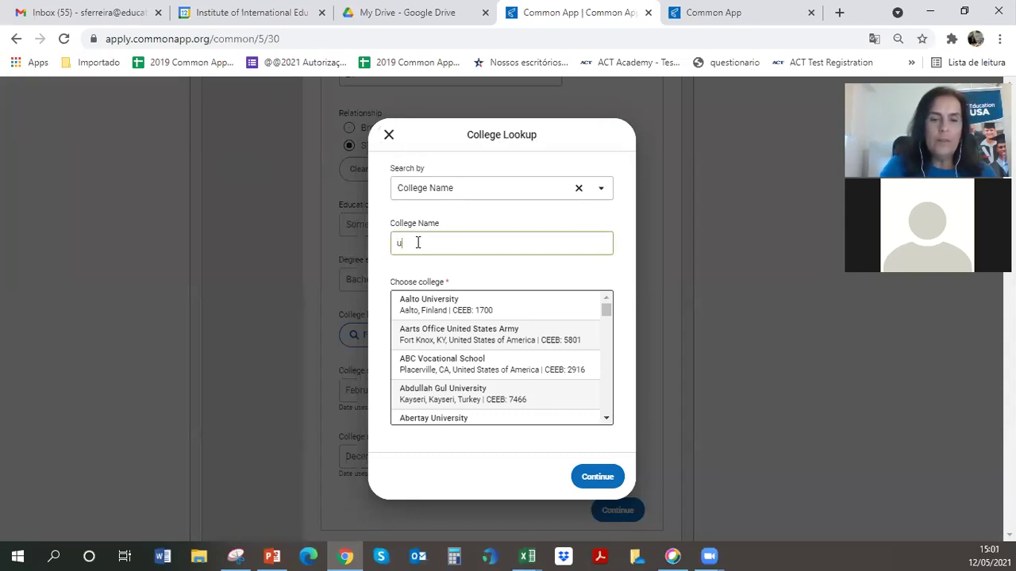
text(niversida)
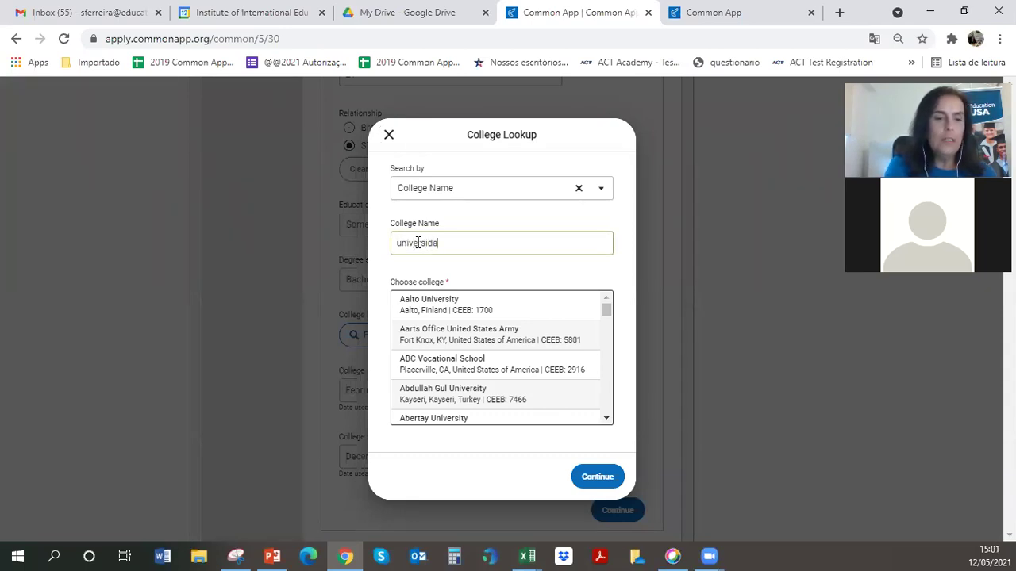
text(de de sa)
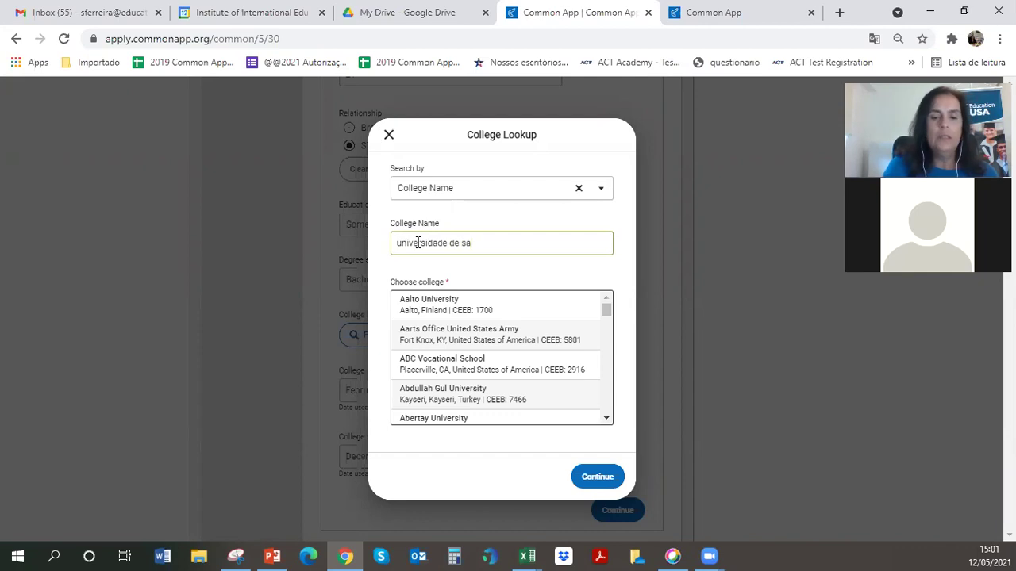
text(o paulo)
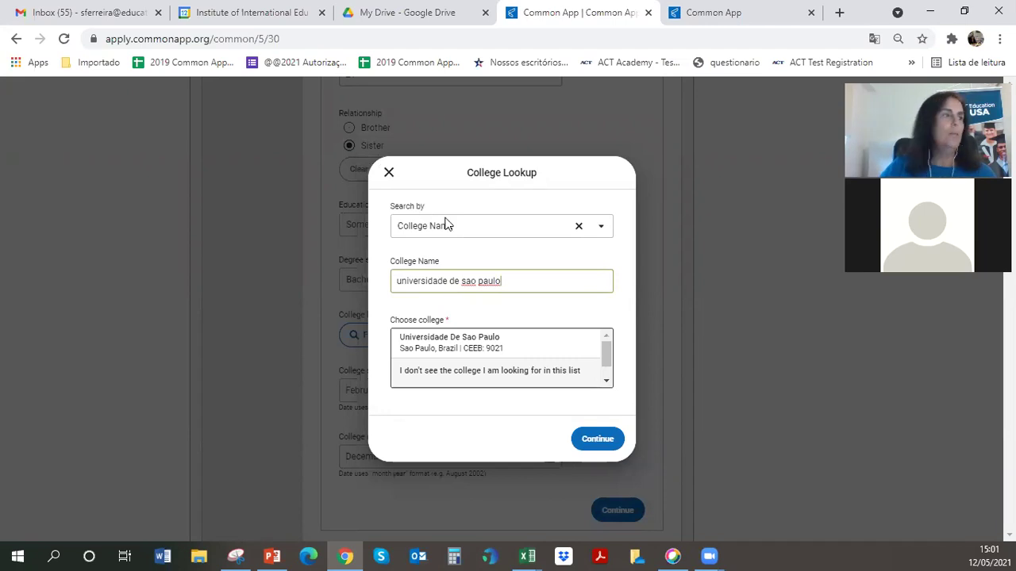
Change the college name search to "universidade dos canarios" and continue with the option "I don't see the college I am looking for in this list".
drag(522, 283, 456, 276)
text(e dos )
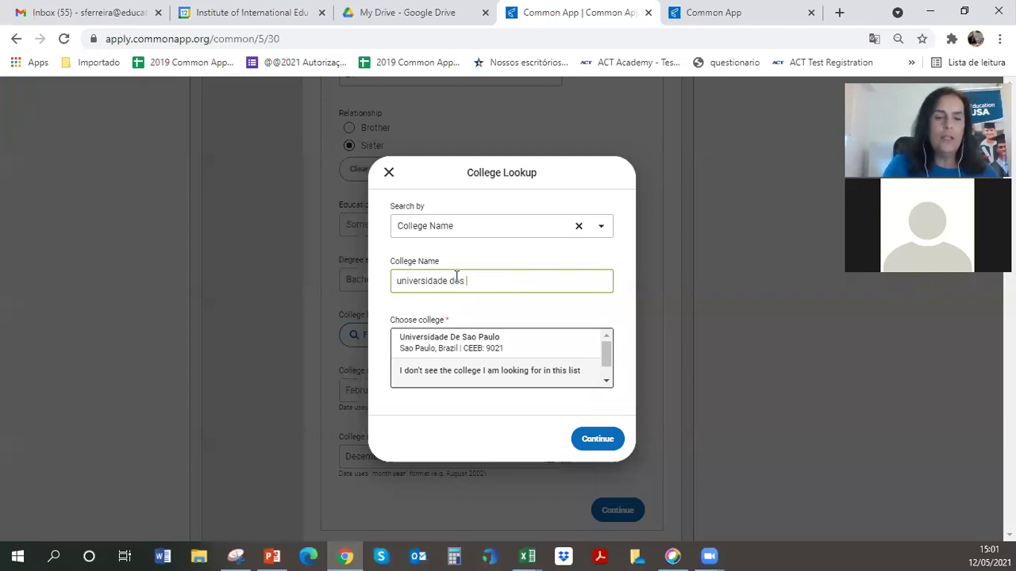
text(canarios)
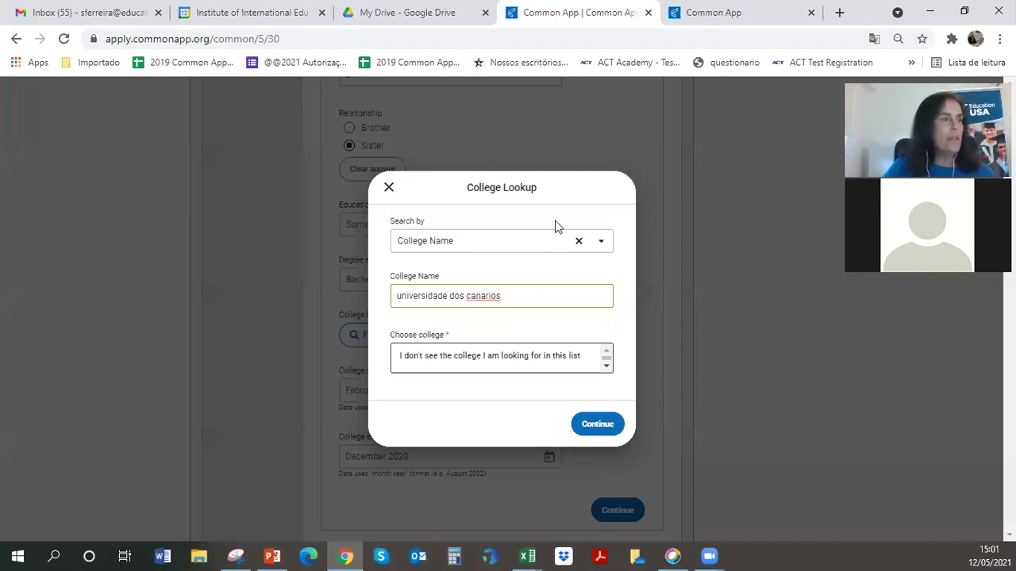
click(535, 357)
click(596, 423)
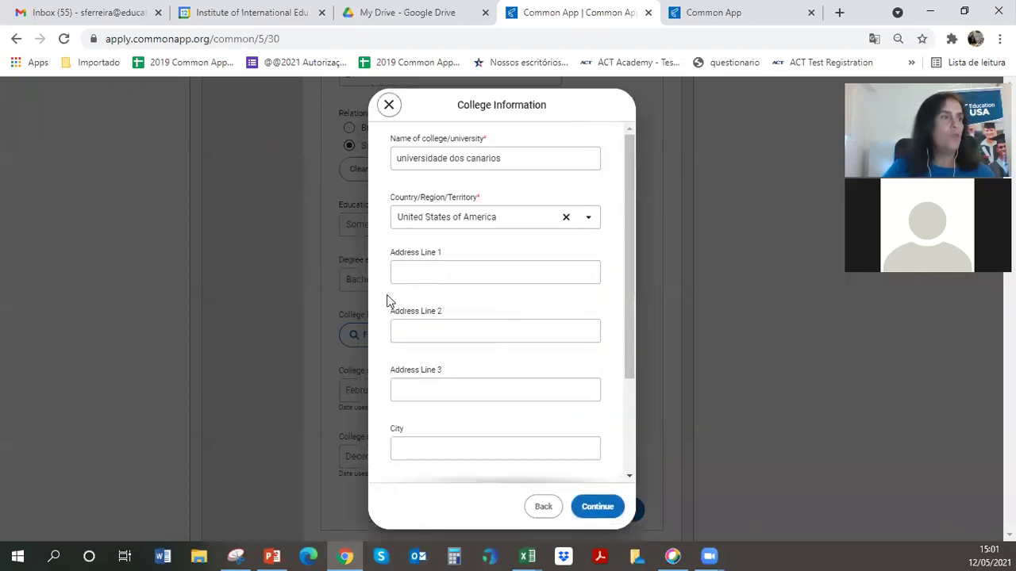
Set the Country/Region/Territory of the manually entered college to Brazil.
click(589, 218)
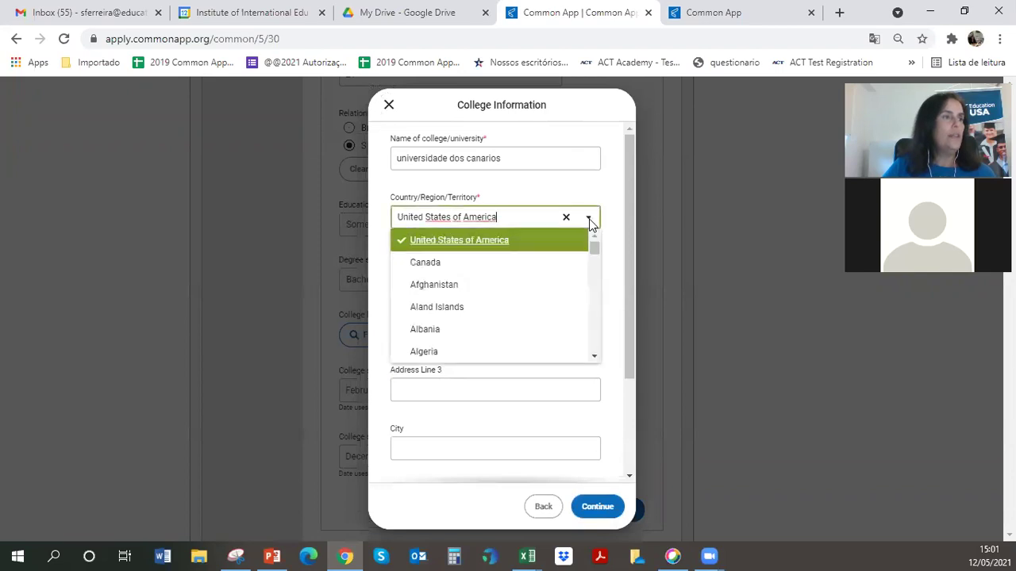
scroll(596, 254, down, 1)
scroll(592, 262, down, 5)
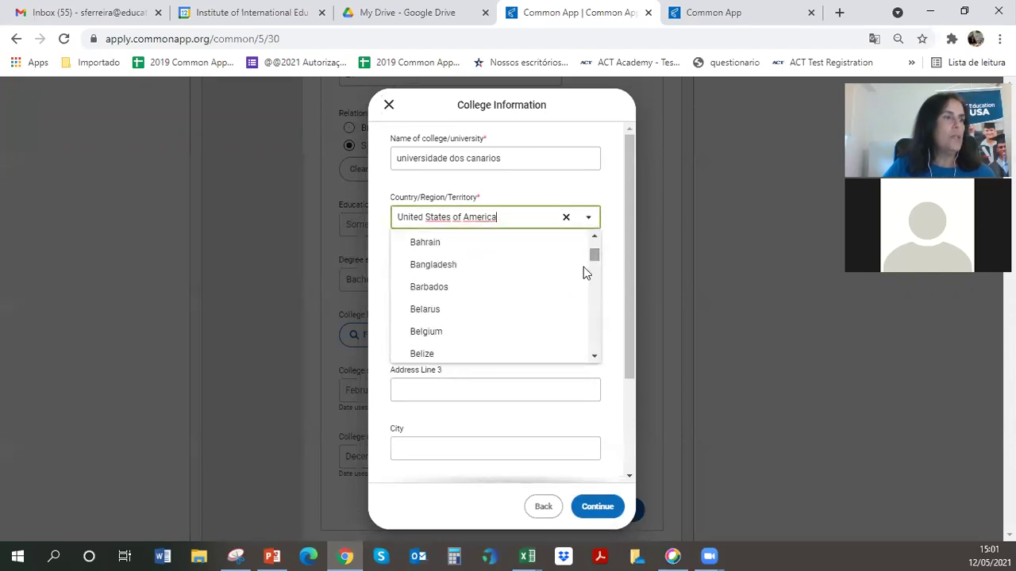
click(596, 358)
scroll(598, 361, down, 3)
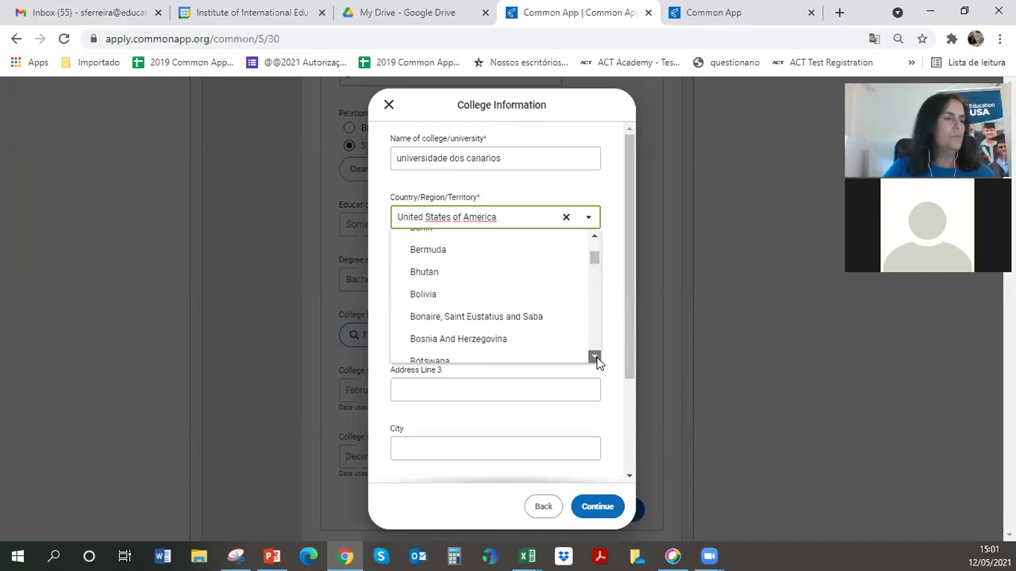
click(432, 294)
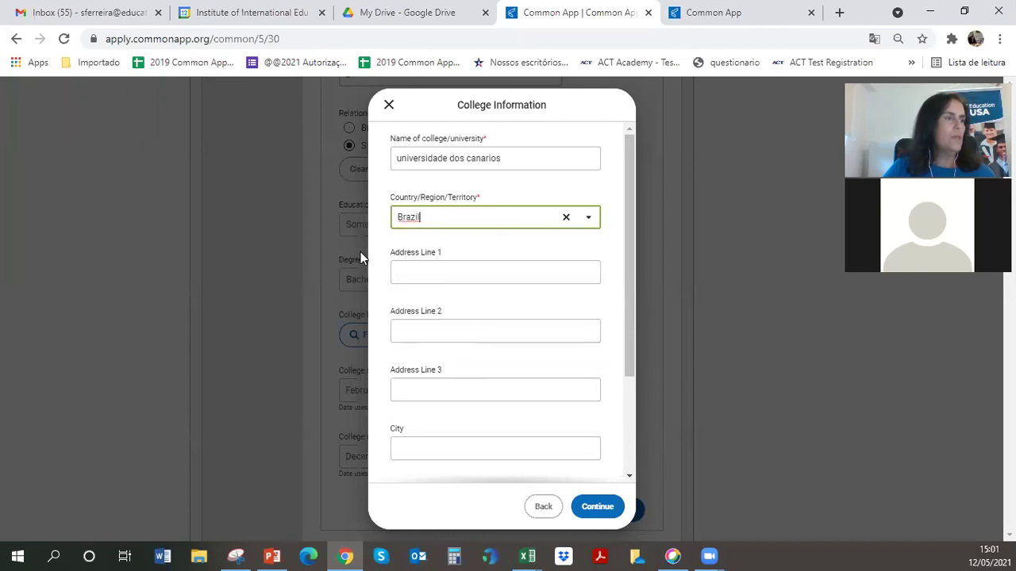
Enter the college's street name and number in Address Line 1, with "Rua" spelled out and the street name capitalized.
click(421, 274)
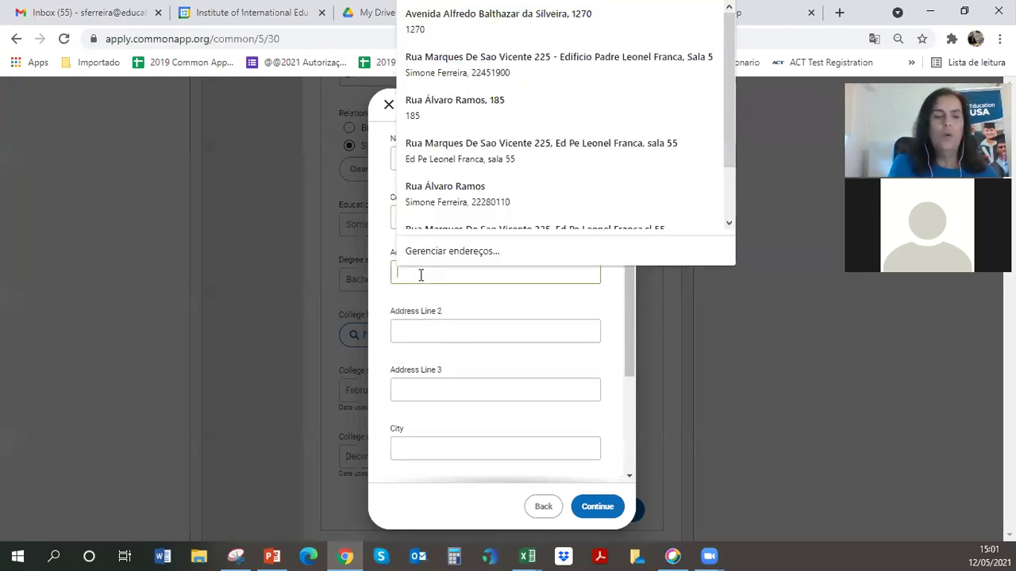
text(r dos canarios)
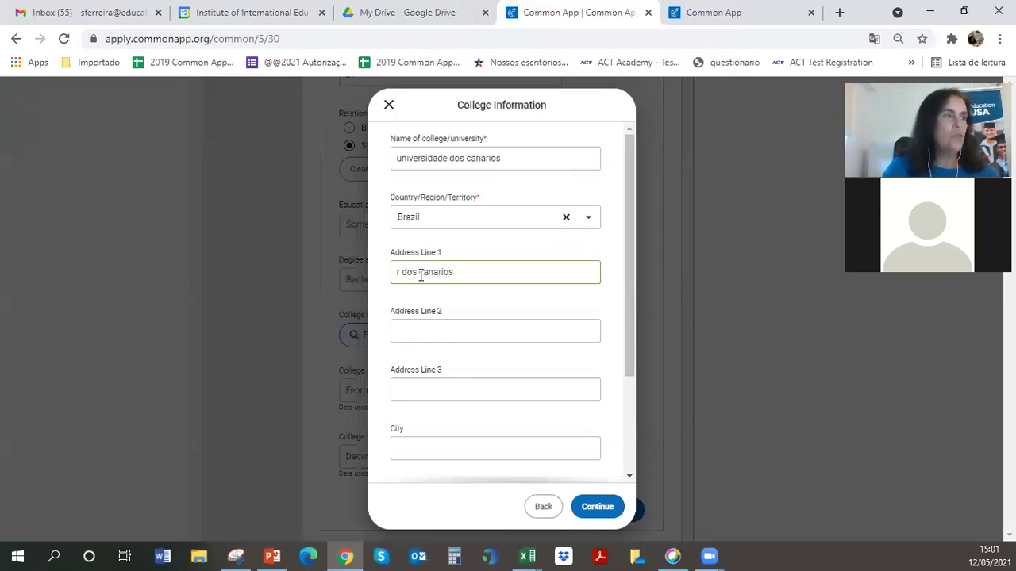
scroll(420, 276, down, 1)
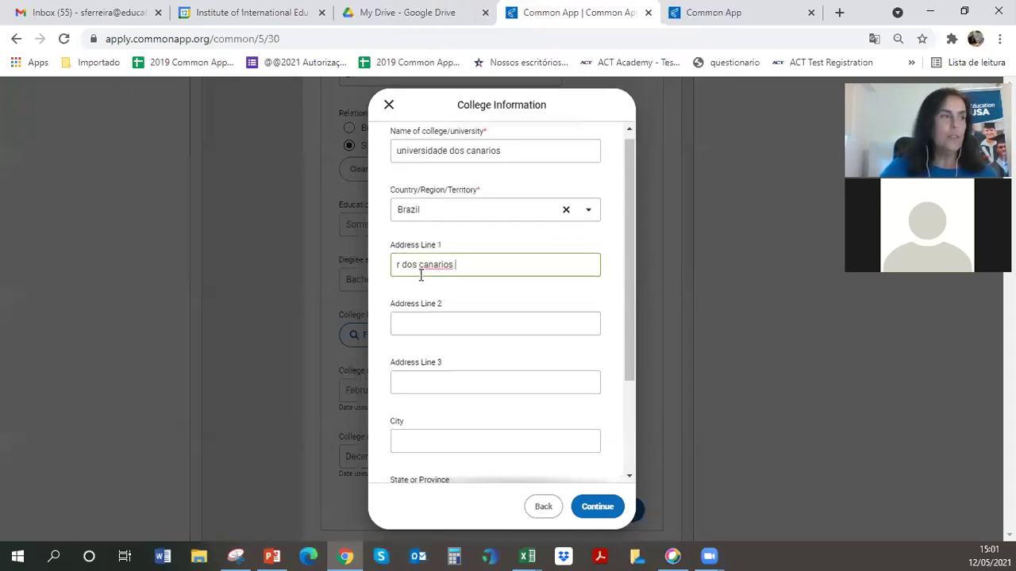
scroll(421, 275, down, 3)
text(123)
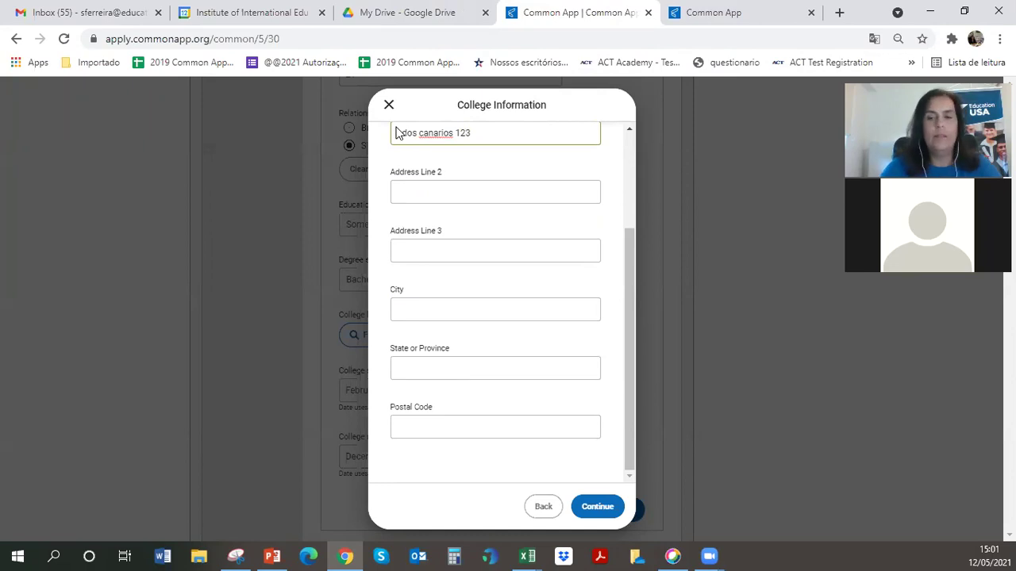
click(399, 133)
text(Ruar)
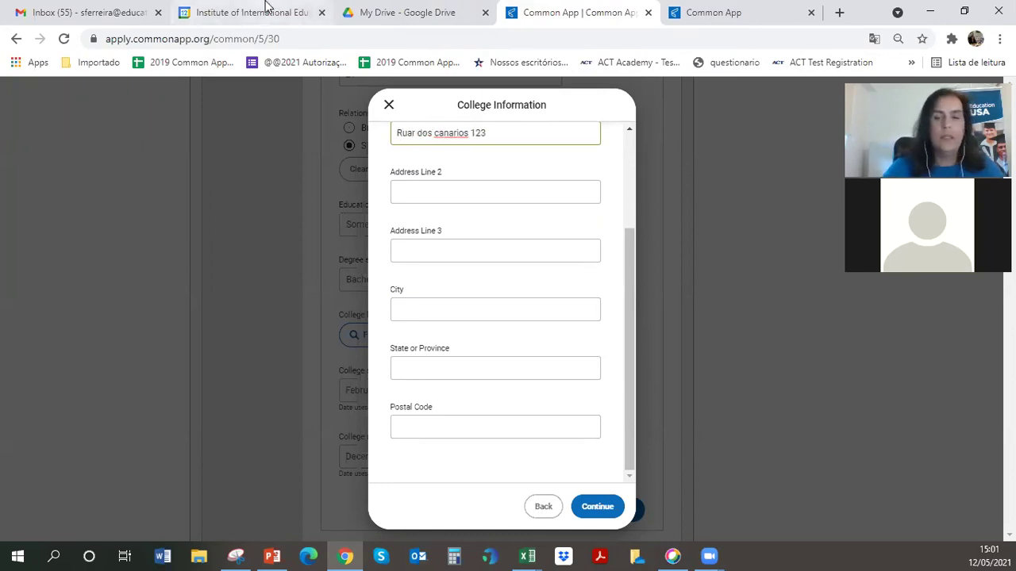
key(Delete)
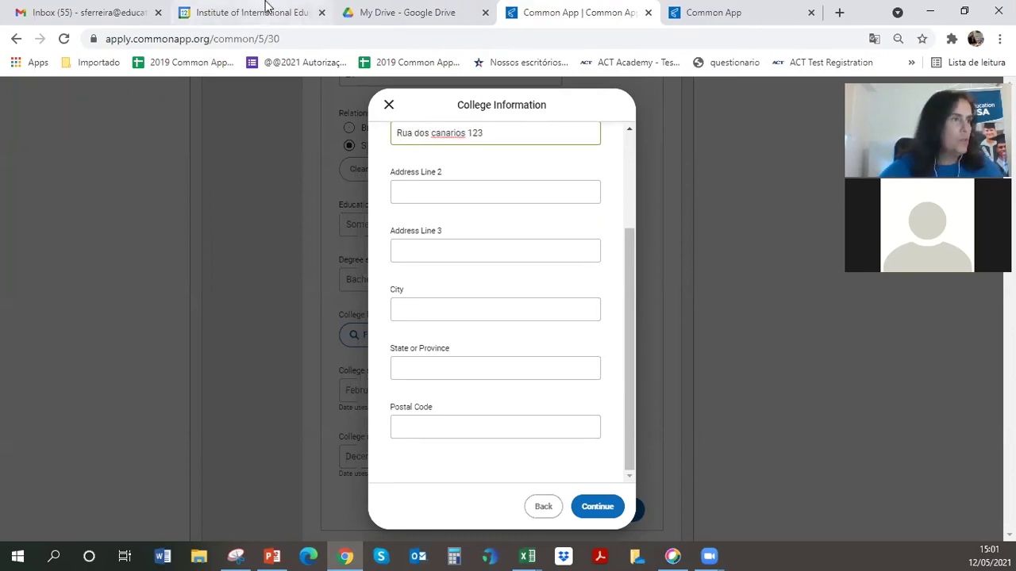
click(436, 134)
key(BackSpace)
text(C)
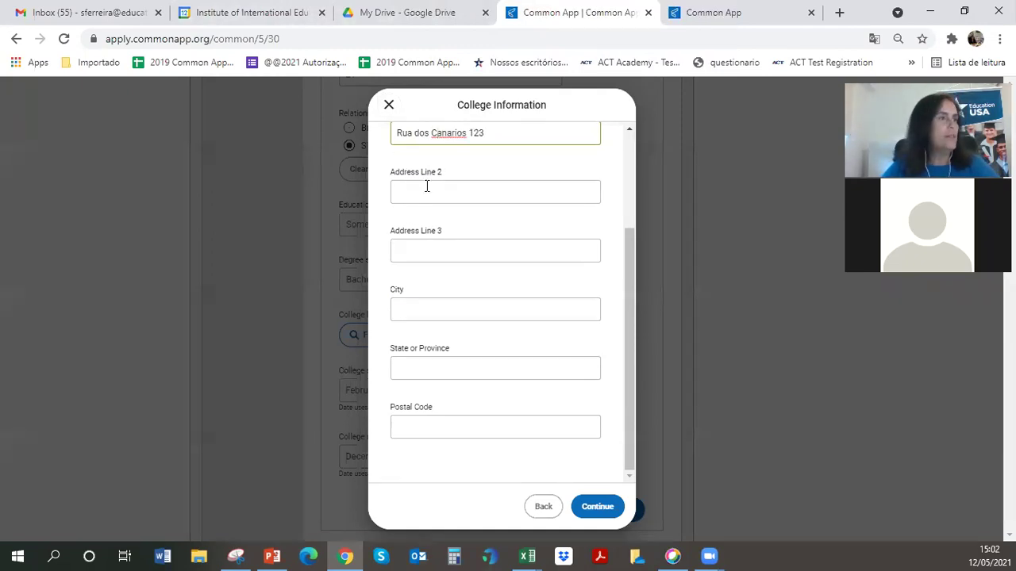
Leave Address Line 2 blank and fill in Rio De Janeiro as the college's city, plus the postal code, from a saved address.
click(406, 196)
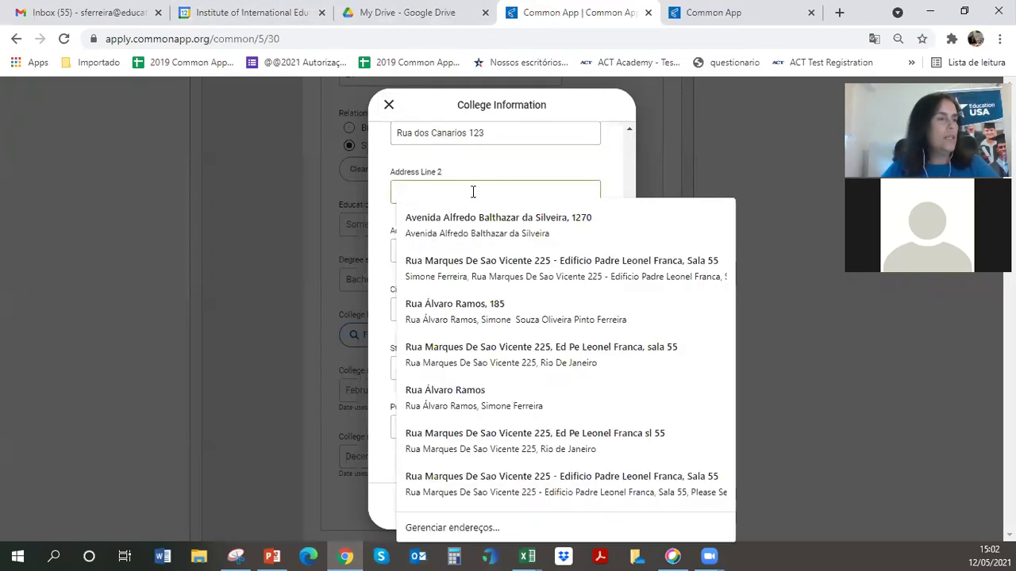
click(512, 192)
click(410, 313)
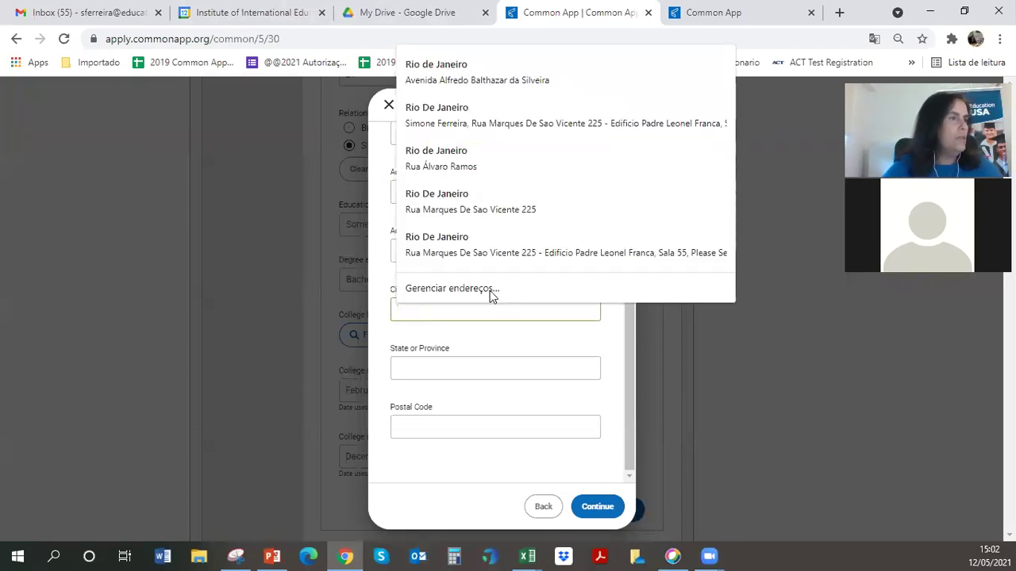
click(460, 248)
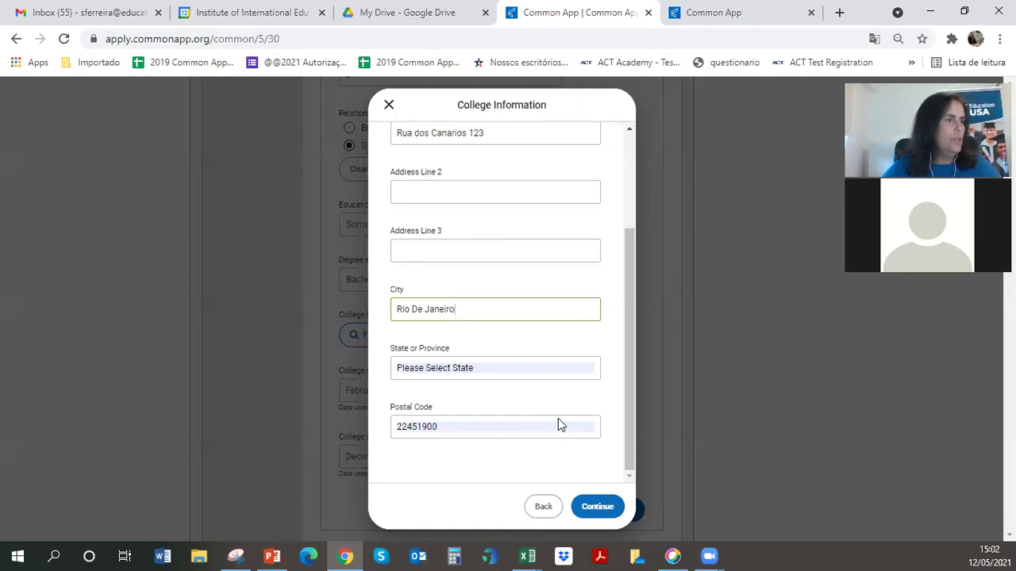
Replace the placeholder text in the college's State or Province with Rio de Janeiro, accepting the matching saved address suggestion.
click(452, 369)
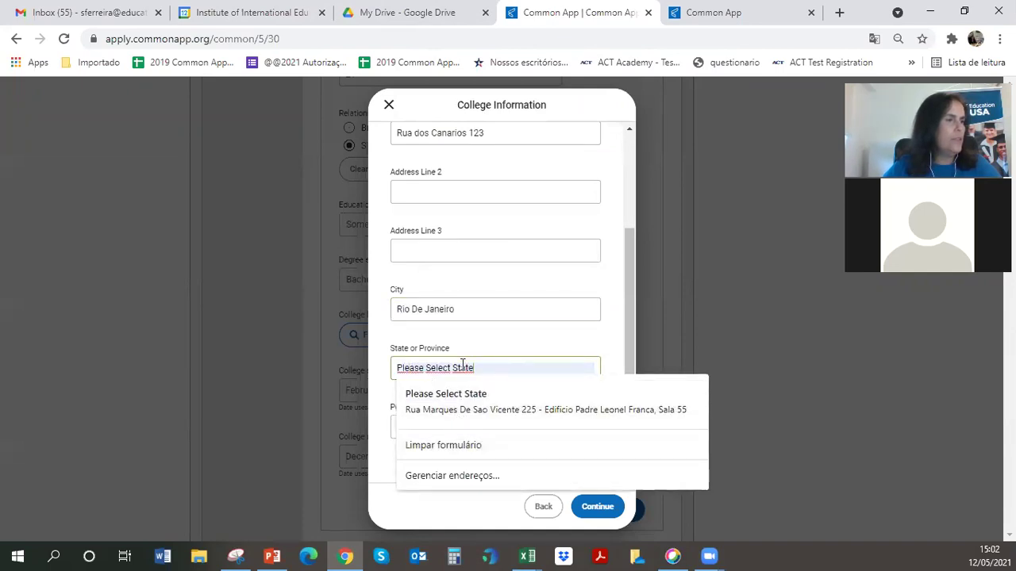
drag(475, 369, 315, 351)
text(R)
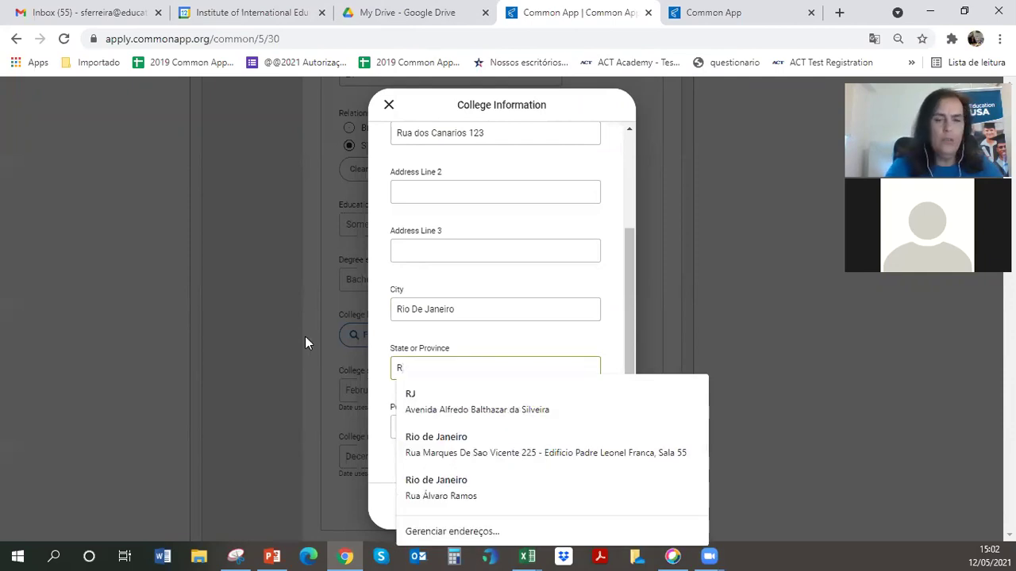
text(Jio de J)
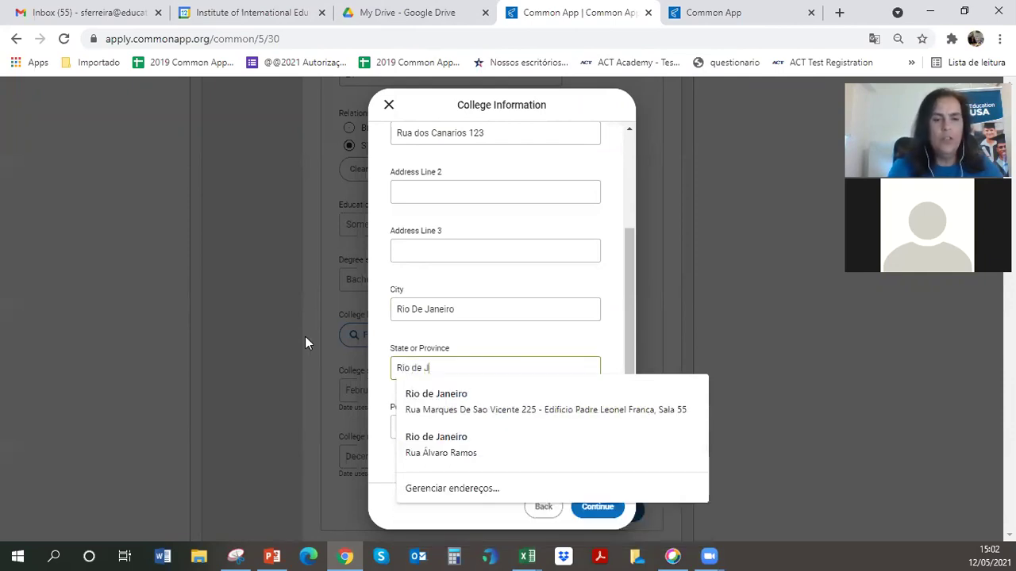
text(aneiro)
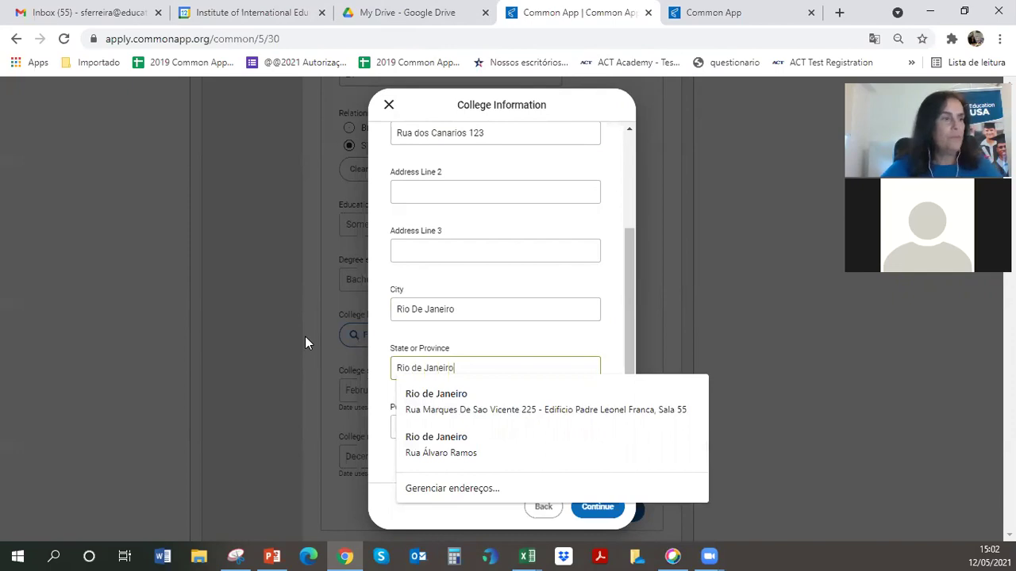
click(447, 392)
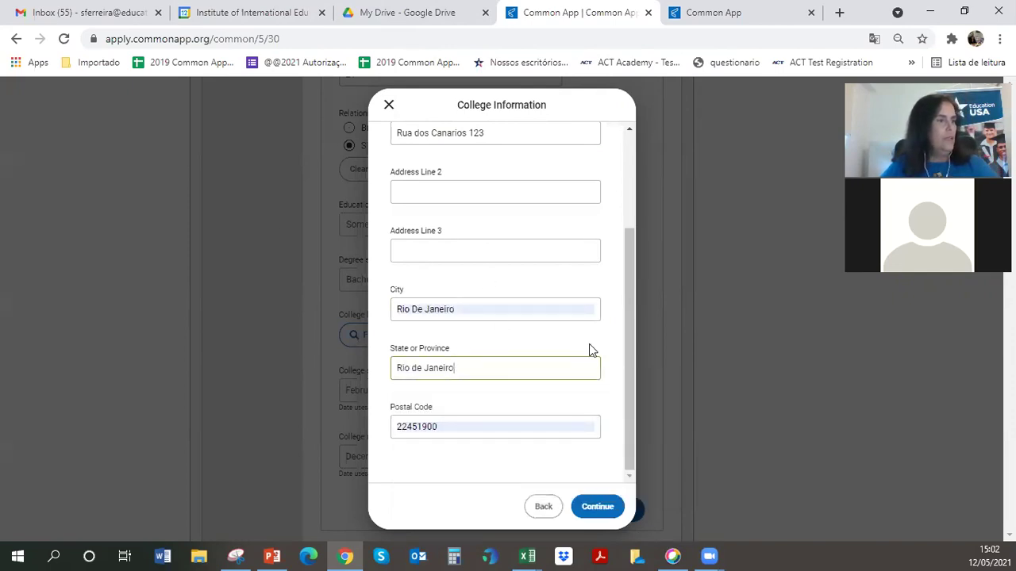
Save the manually entered college for the sister, check her sibling details, and continue from the Family section to Education.
click(593, 505)
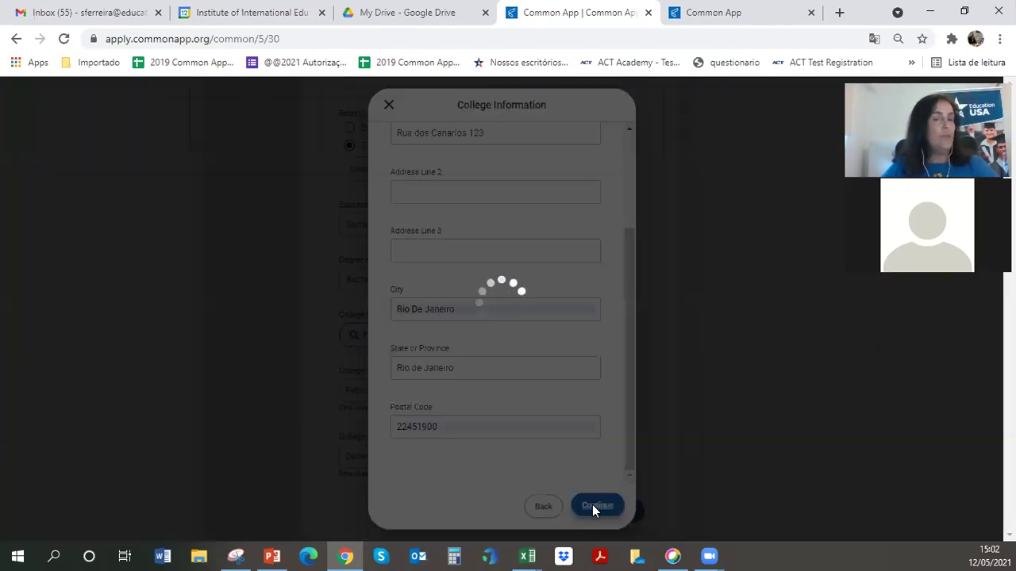
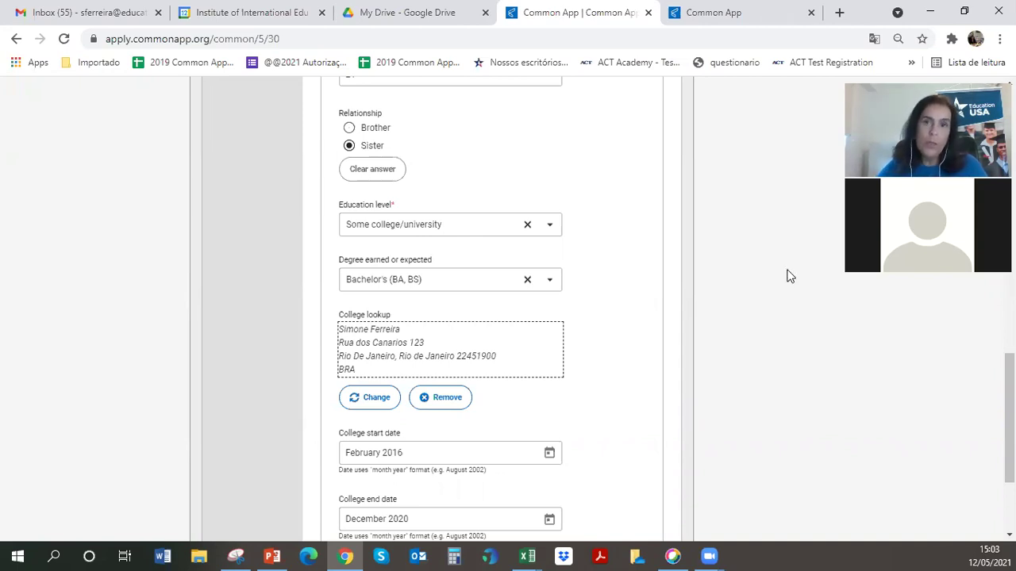
drag(1009, 405, 1010, 448)
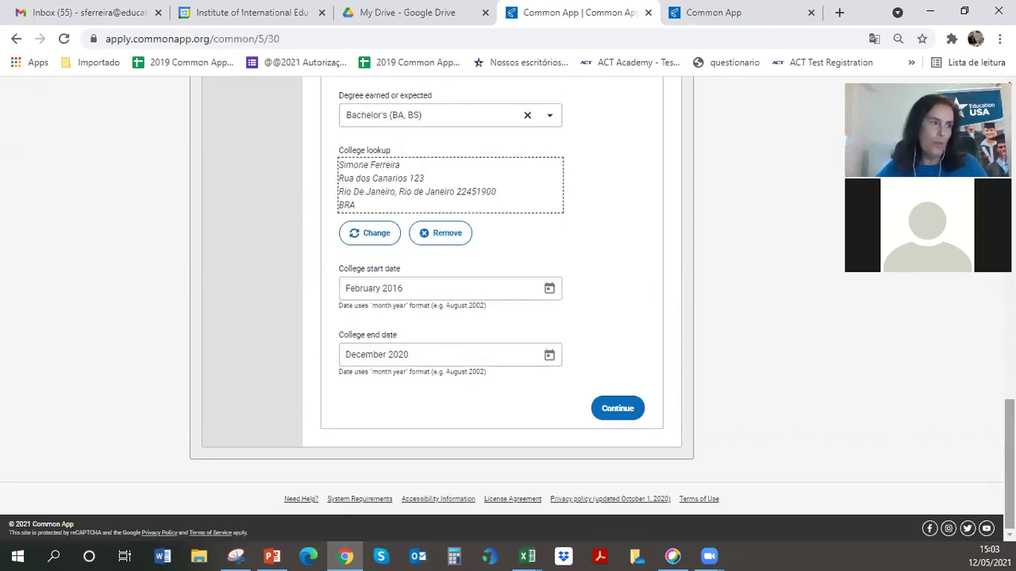
scroll(508, 309, up, 3)
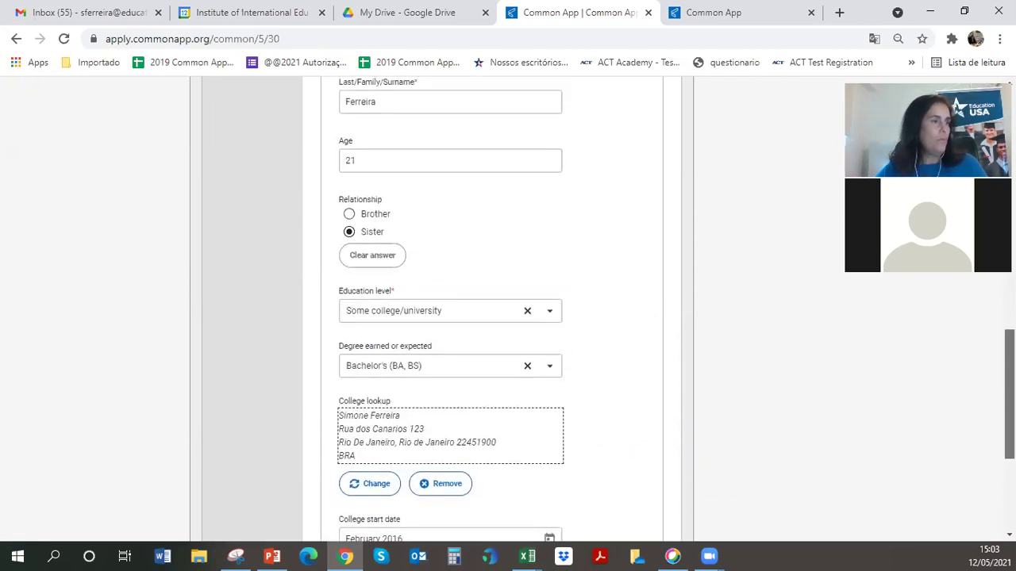
scroll(508, 310, up, 15)
drag(1010, 119, 1009, 459)
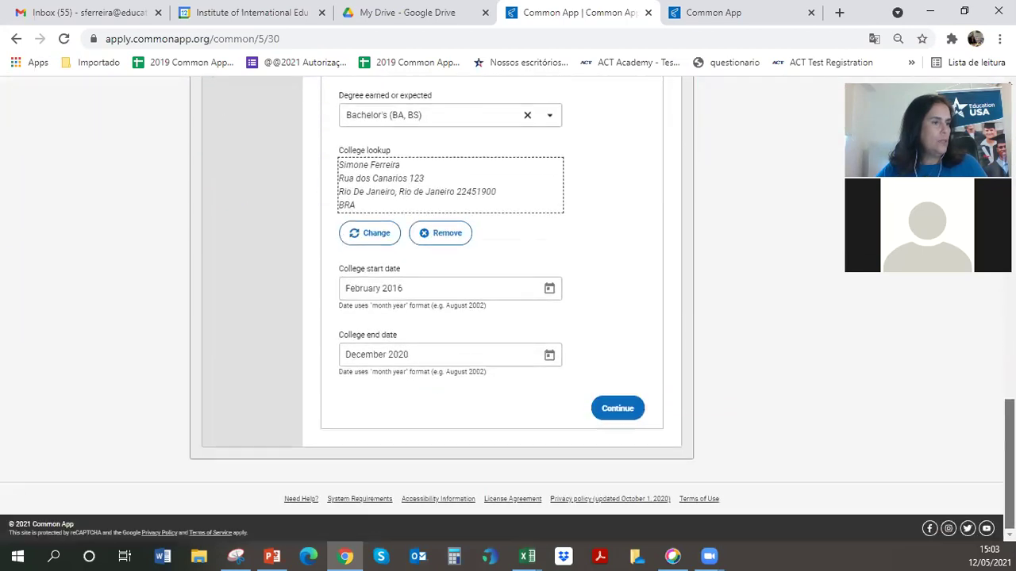
click(618, 408)
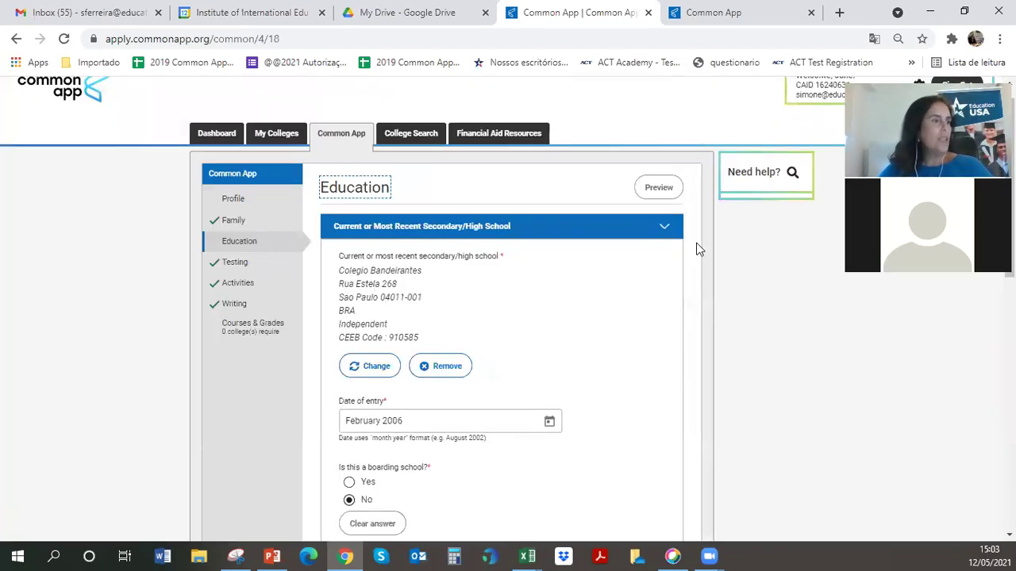
Open Colleges & Universities in the Education section and review its college count, course details, dates and degree earned questions.
drag(1009, 188, 1009, 425)
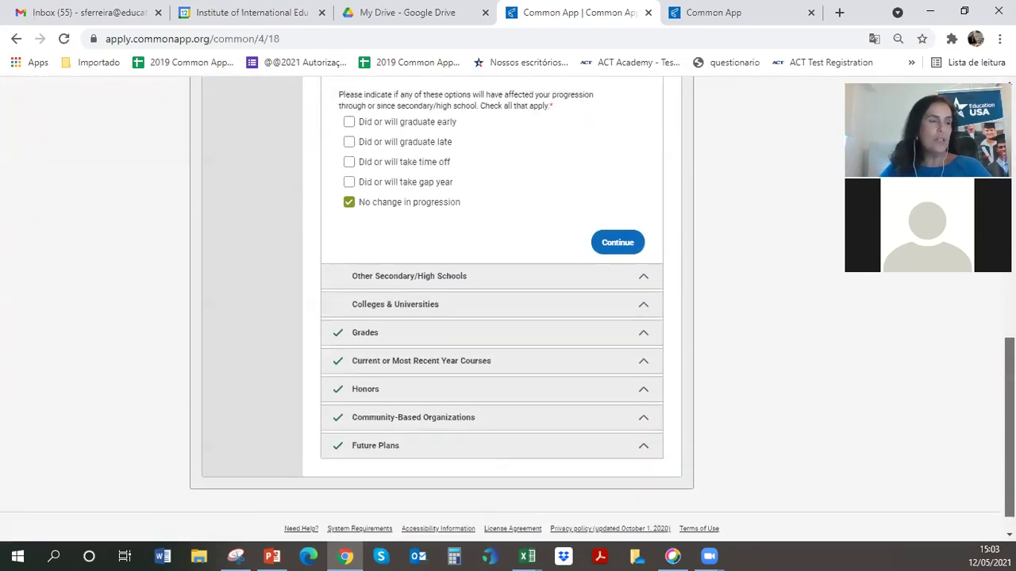
click(410, 304)
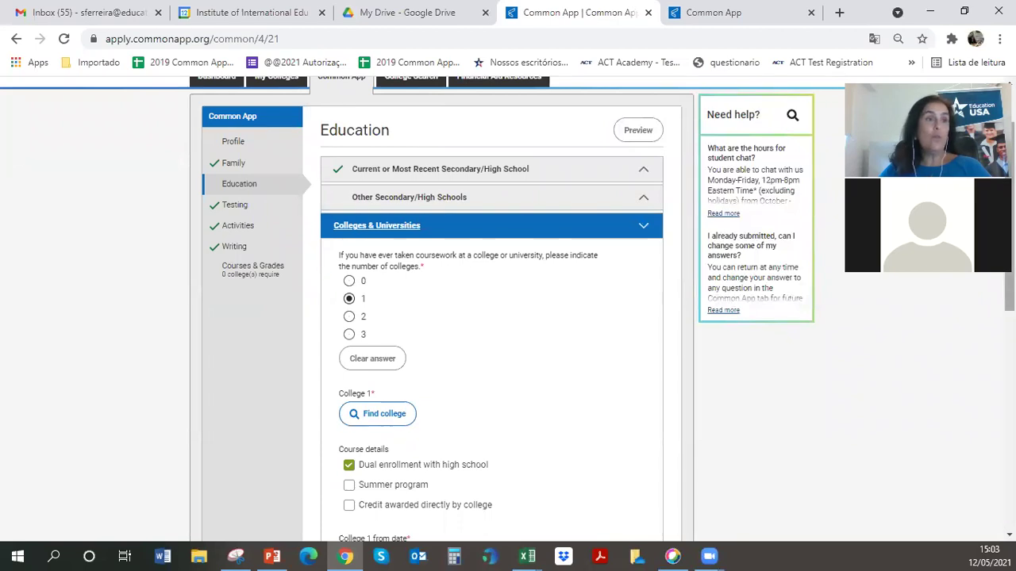
scroll(508, 317, down, 1)
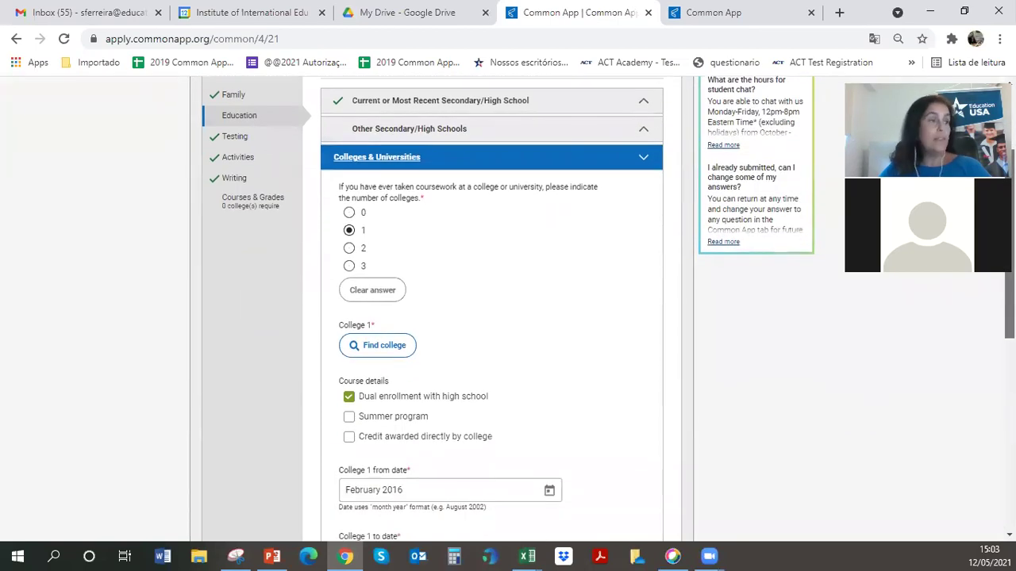
scroll(508, 318, down, 2)
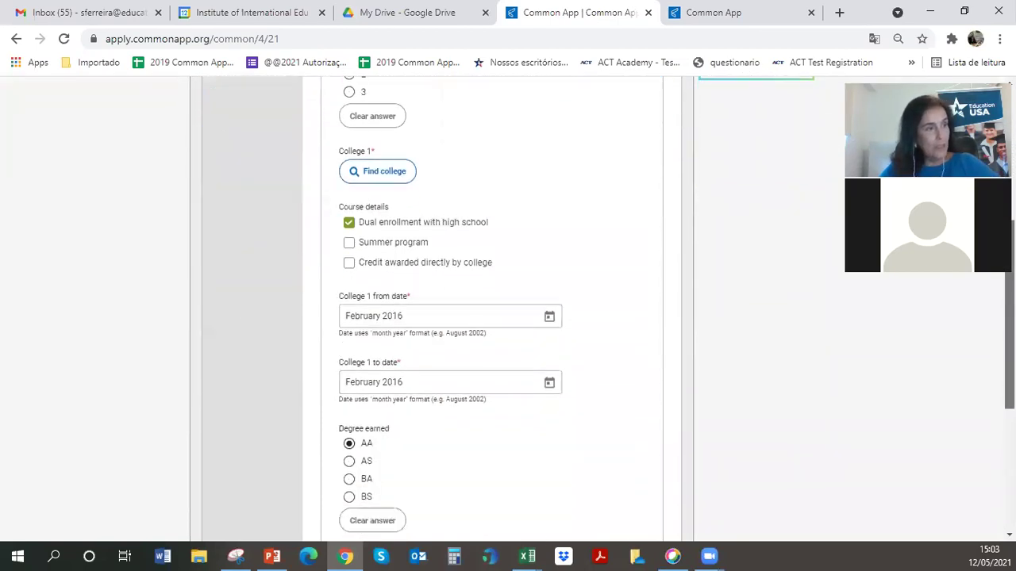
scroll(508, 317, down, 1)
scroll(920, 356, down, 3)
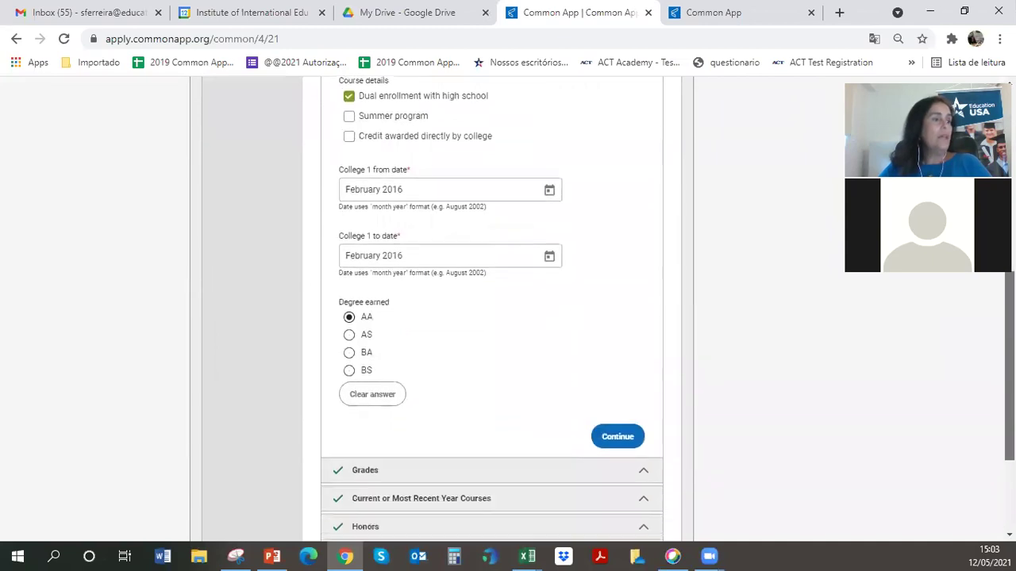
Open the Grades part of Education and review class size, class rank reporting, GPA scale, cumulative GPA and GPA weighting.
click(365, 307)
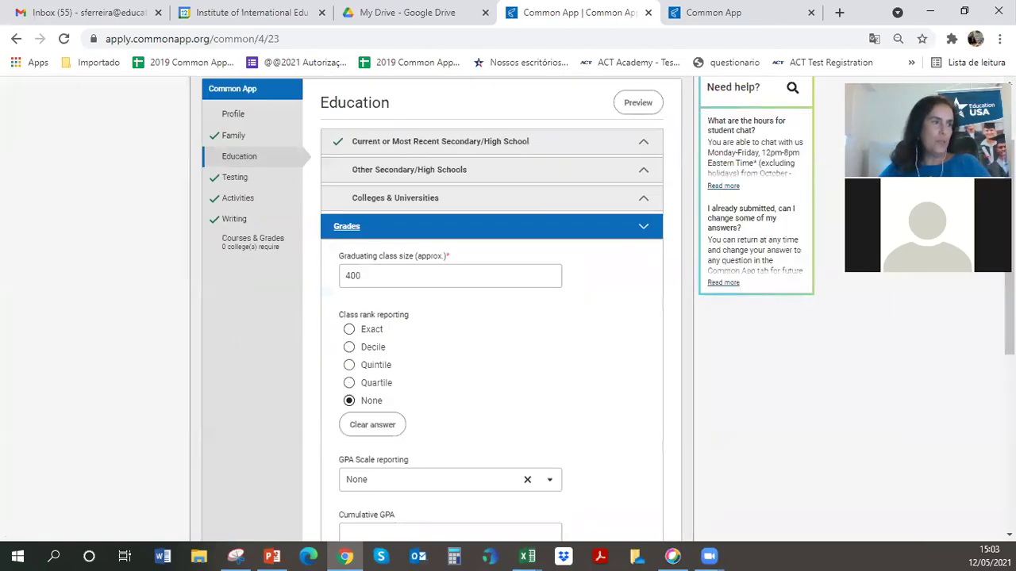
scroll(883, 274, down, 1)
scroll(492, 309, down, 2)
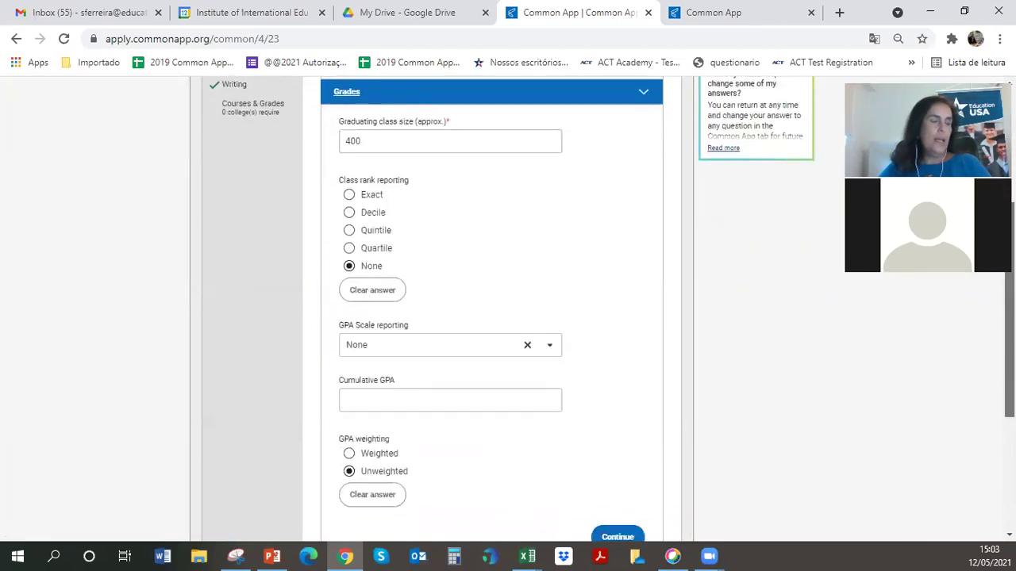
scroll(492, 309, down, 2)
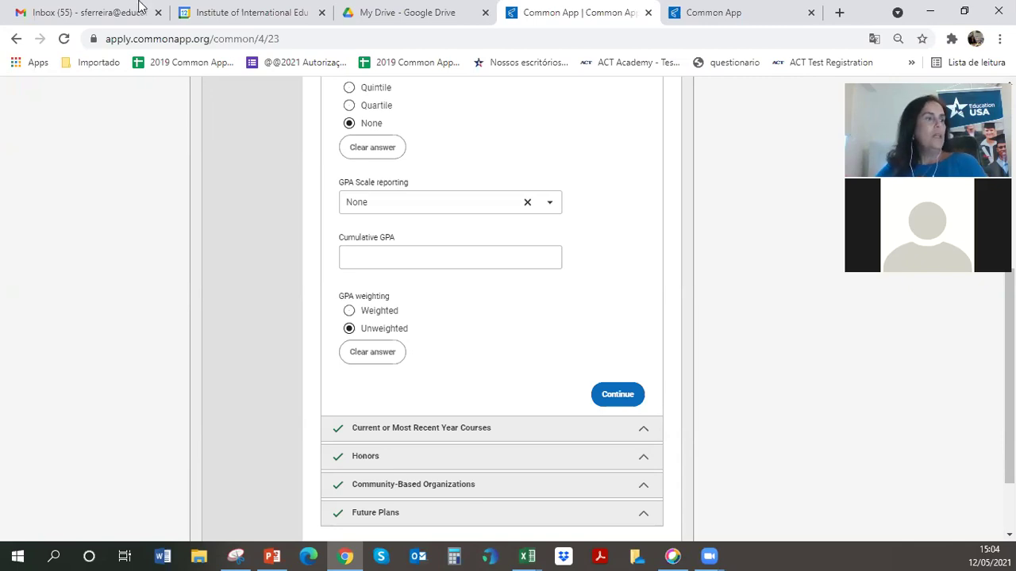
scroll(1010, 397, down, 3)
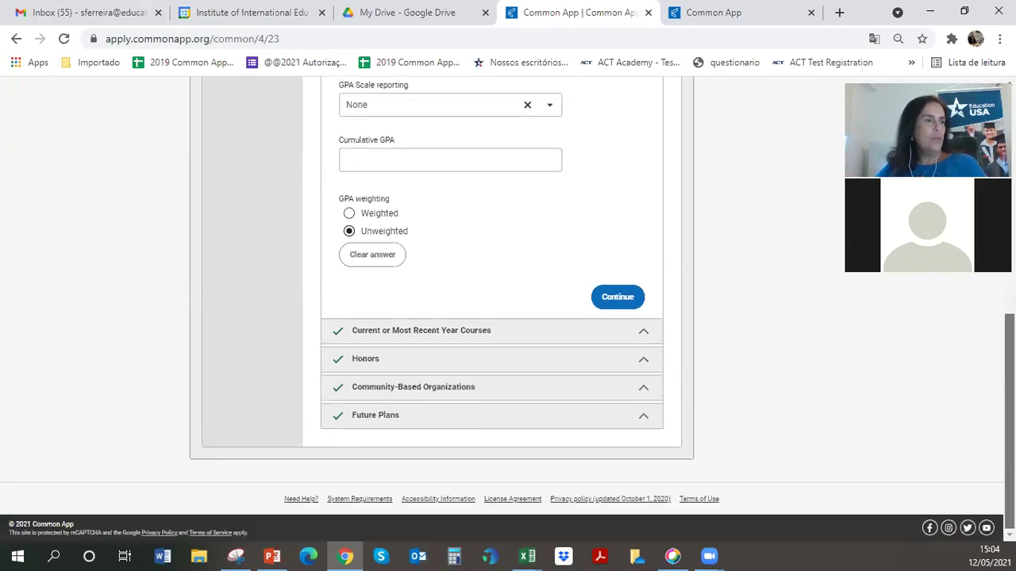
Review Current or Most Recent Year Courses, including the choices for number of courses, the scheduling system, and each course's title, level and schedule.
click(390, 328)
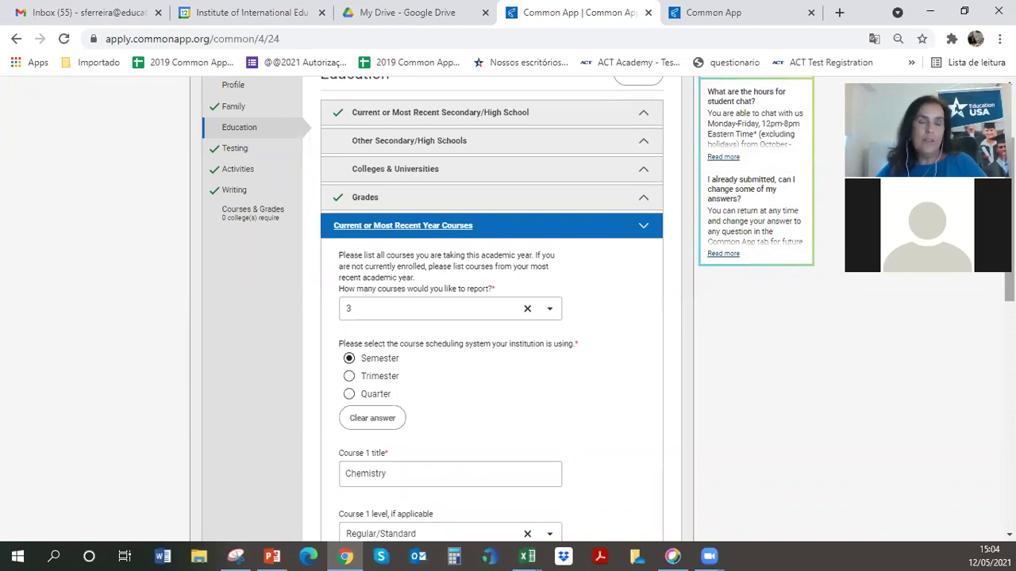
scroll(492, 317, down, 1)
scroll(492, 317, up, 1)
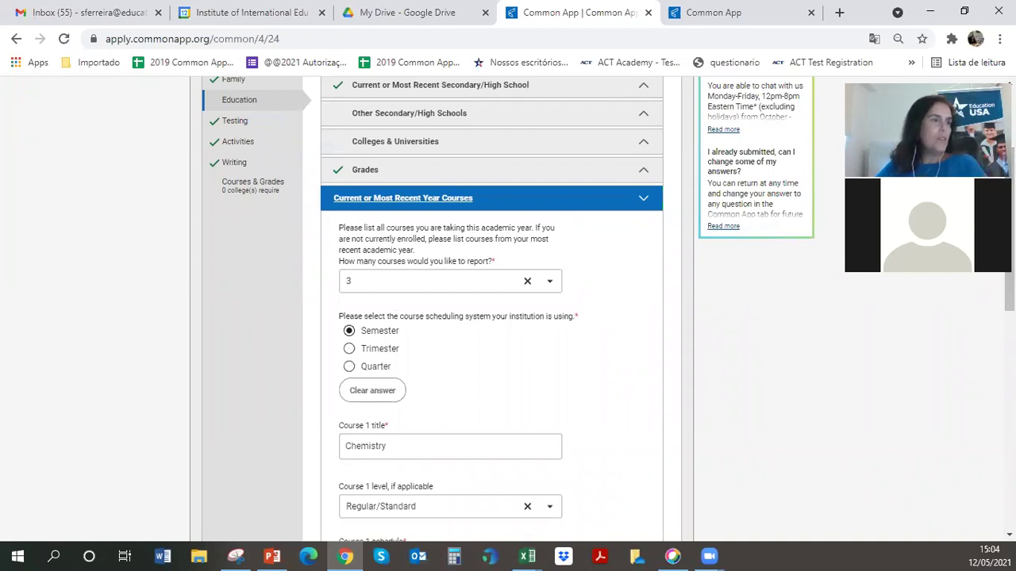
scroll(458, 96, down, 1)
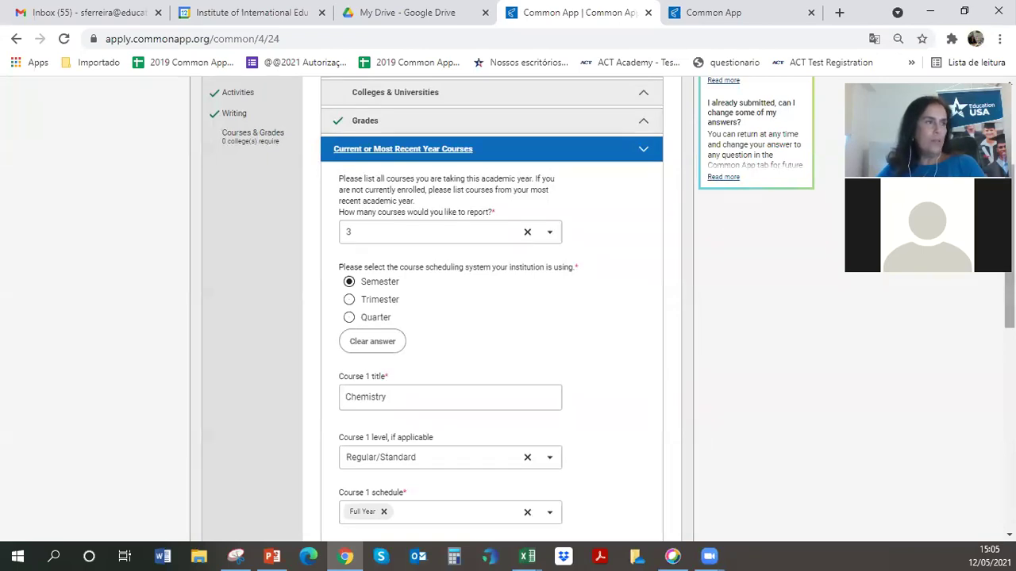
click(549, 232)
mouse_move(558, 278)
mouse_down()
mouse_move(568, 373)
mouse_move(566, 265)
mouse_up()
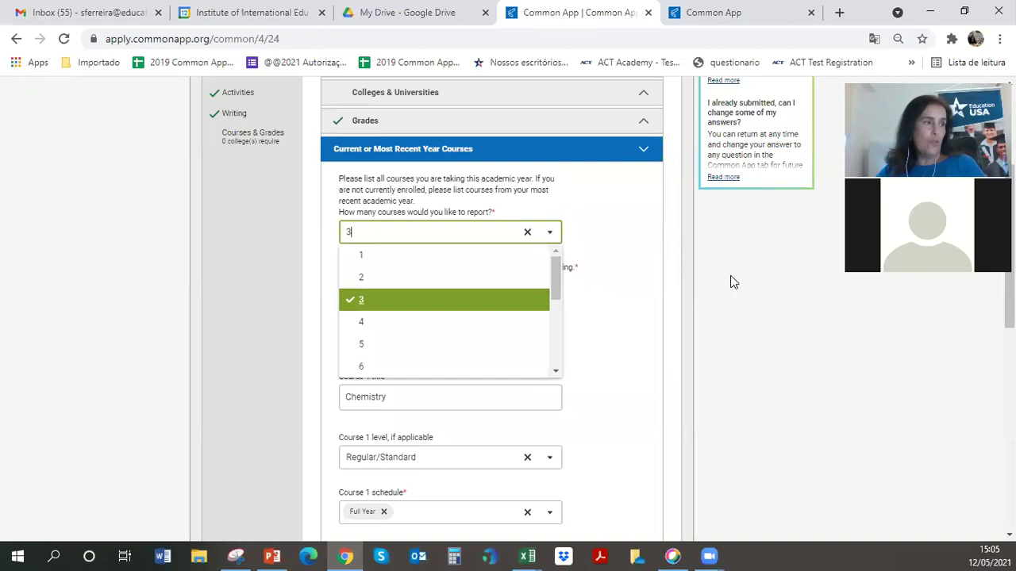
click(832, 304)
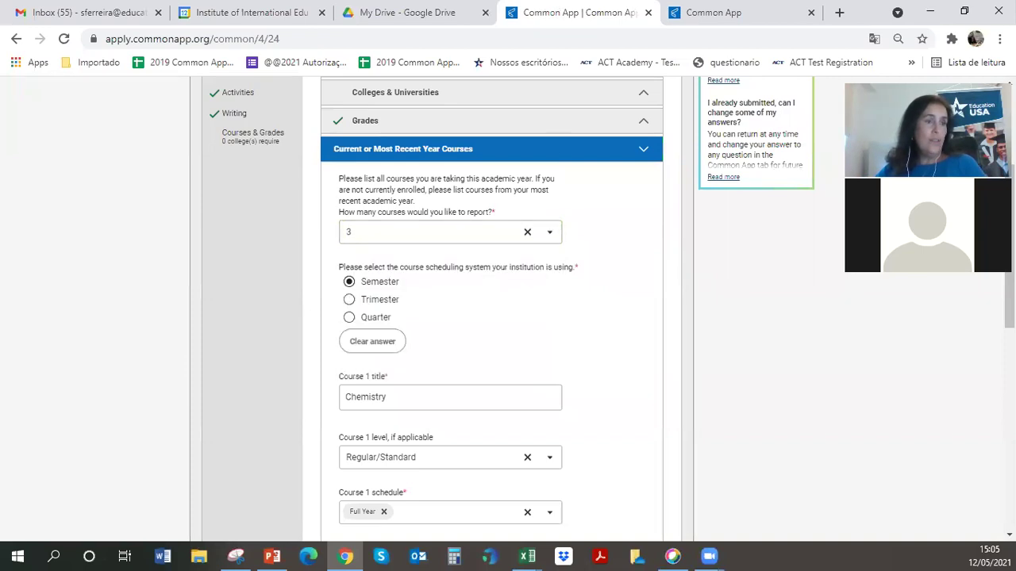
drag(1009, 247, 1009, 330)
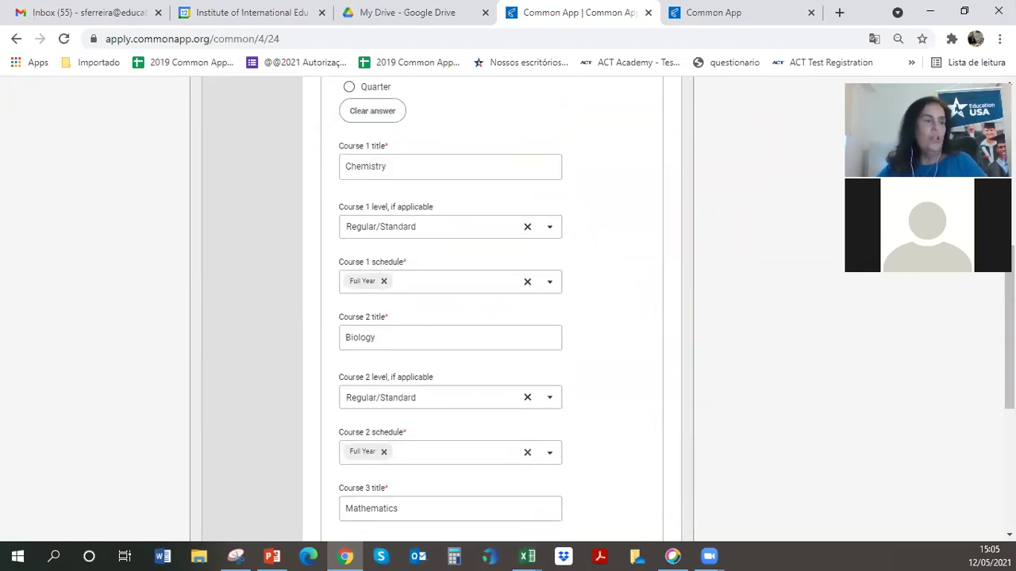
drag(1010, 331, 1009, 365)
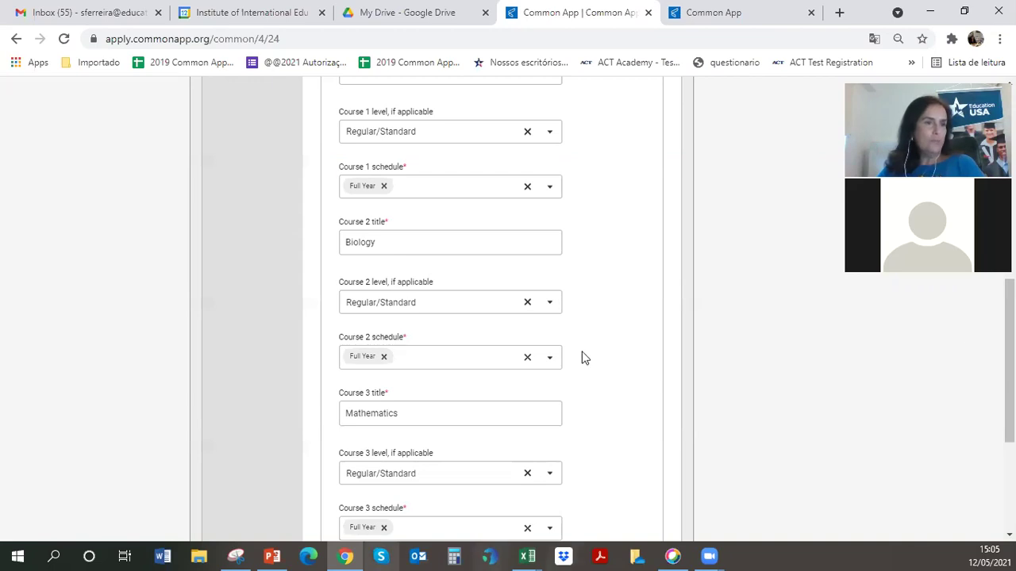
Return to Colleges & Universities in Education and recheck its questions through to the degree earned.
scroll(581, 357, up, 7)
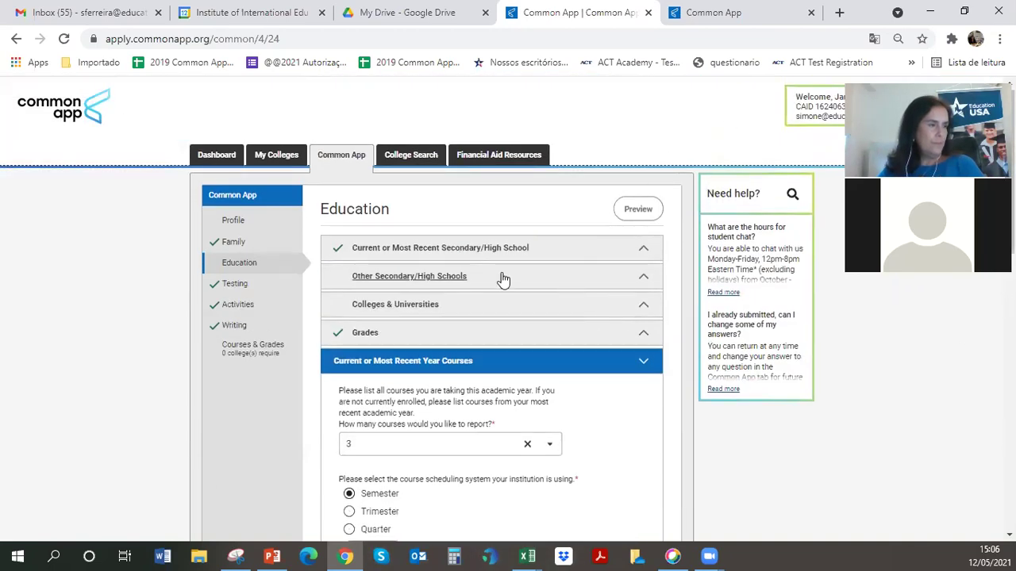
click(406, 306)
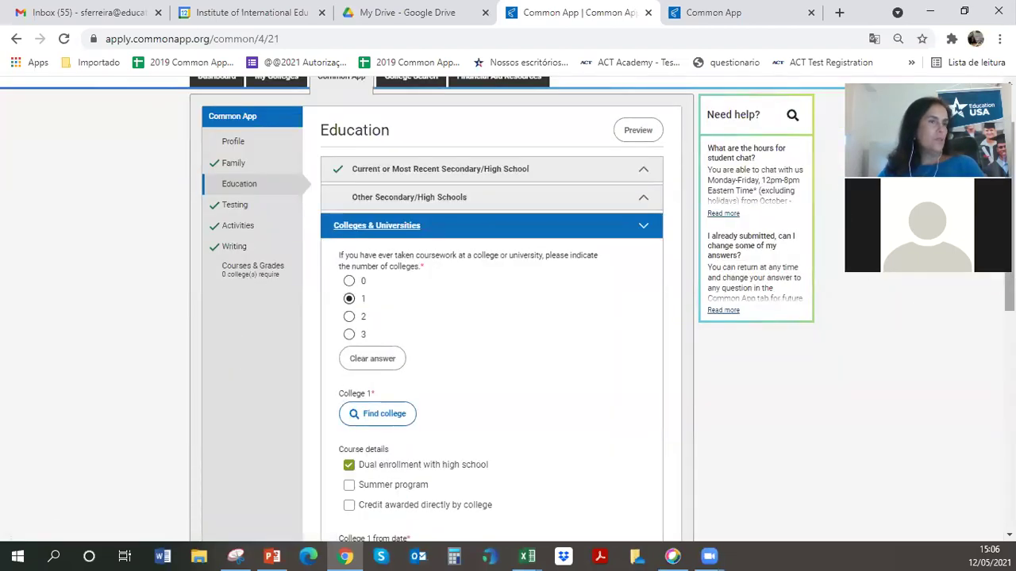
scroll(492, 310, down, 6)
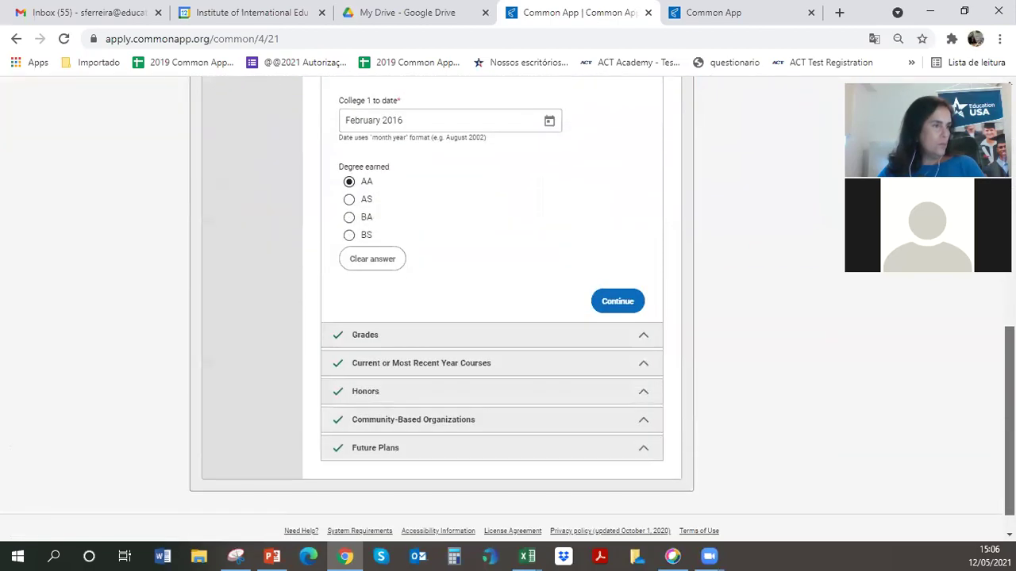
scroll(972, 366, down, 1)
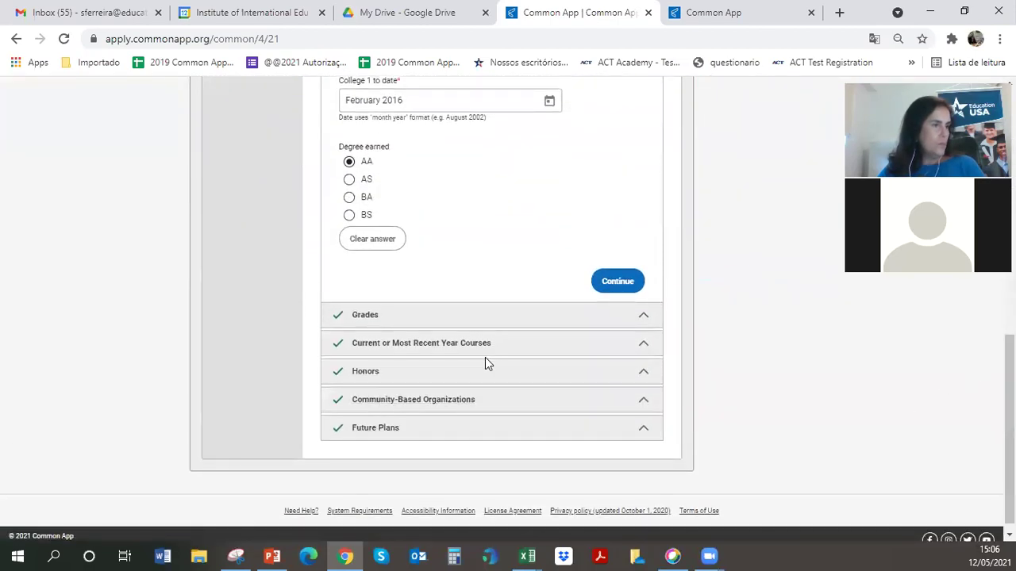
Reopen the Grades part of Education and go over the class rank and GPA reporting questions again.
click(357, 315)
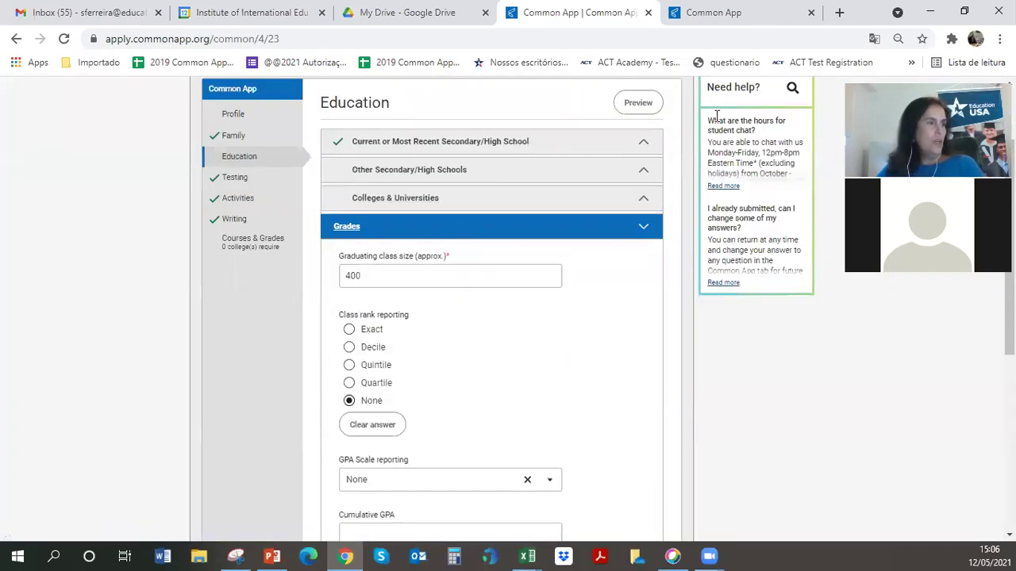
scroll(492, 309, down, 3)
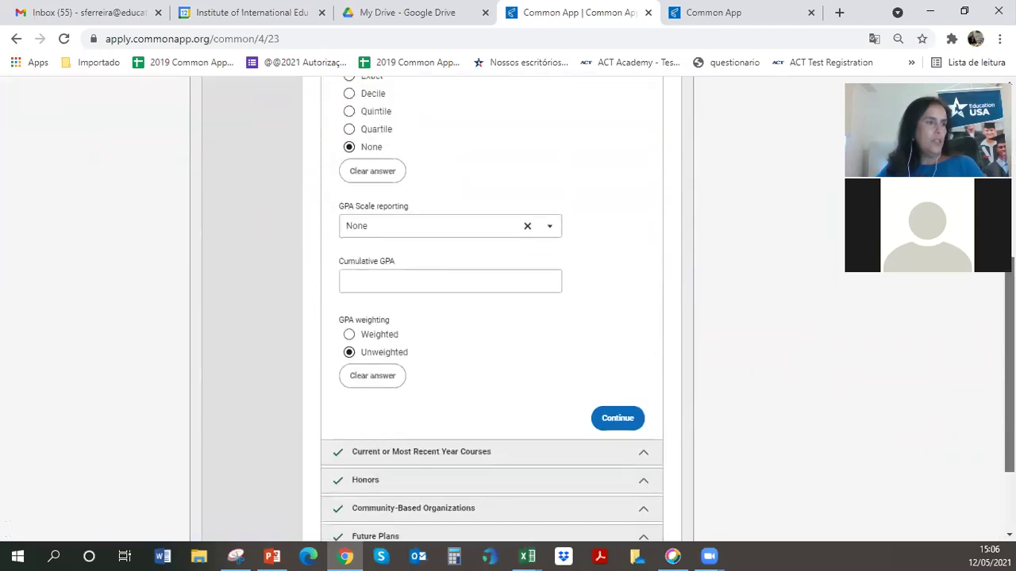
scroll(492, 309, up, 3)
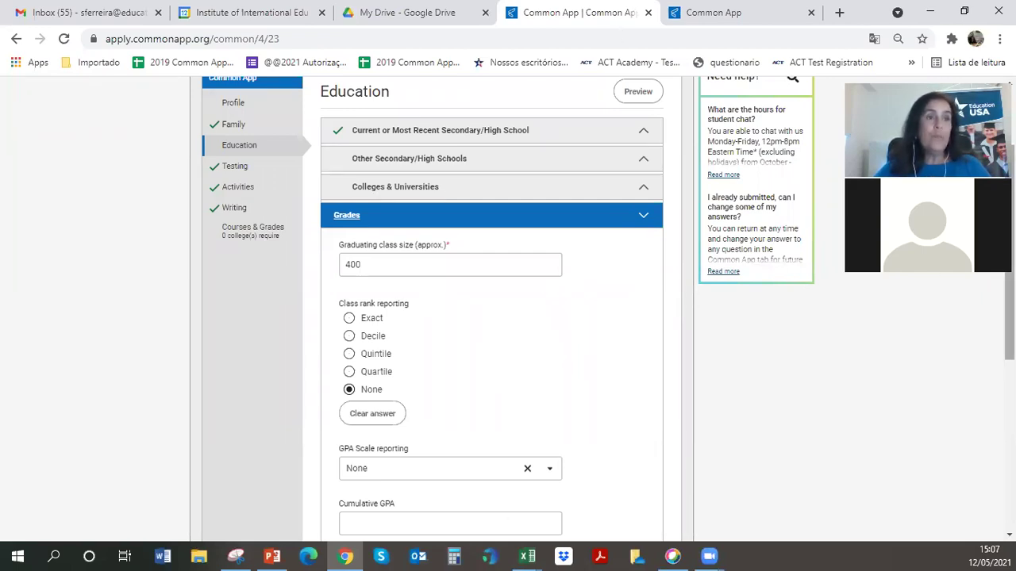
scroll(508, 309, down, 1)
scroll(508, 310, up, 1)
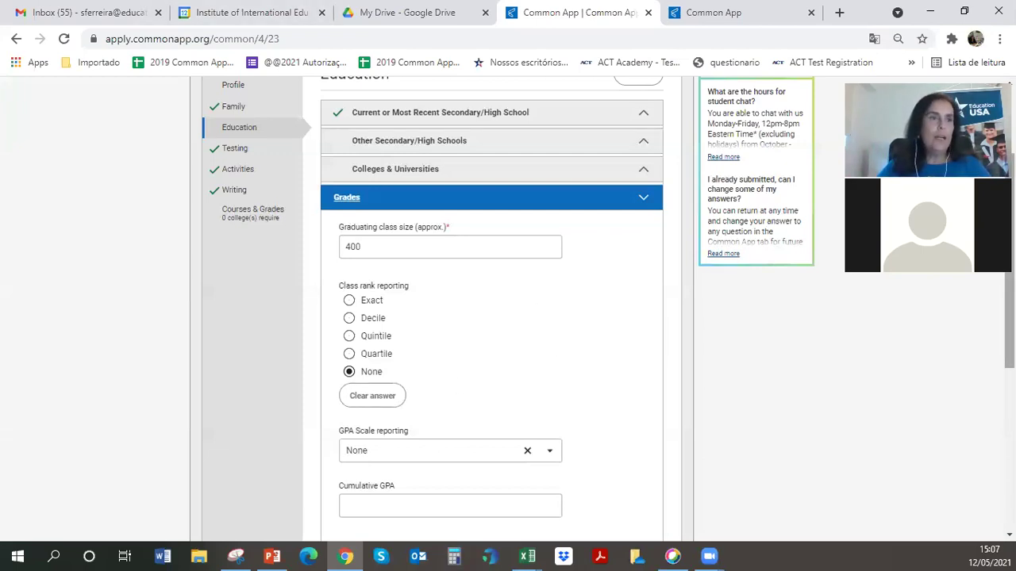
scroll(508, 310, down, 5)
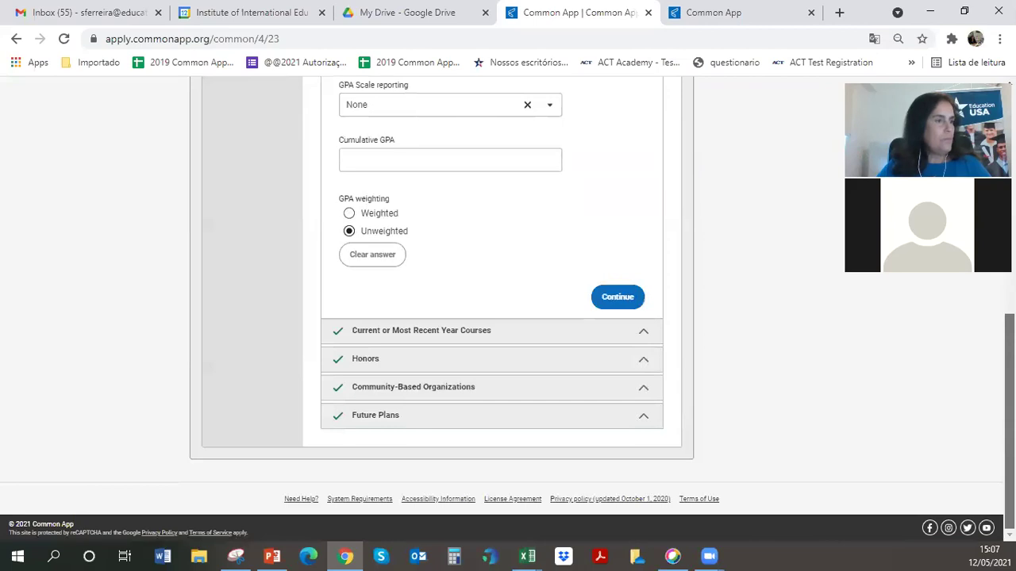
Open the Honors part of Education and review the title, grade levels and levels of recognition of the first two honors.
click(375, 360)
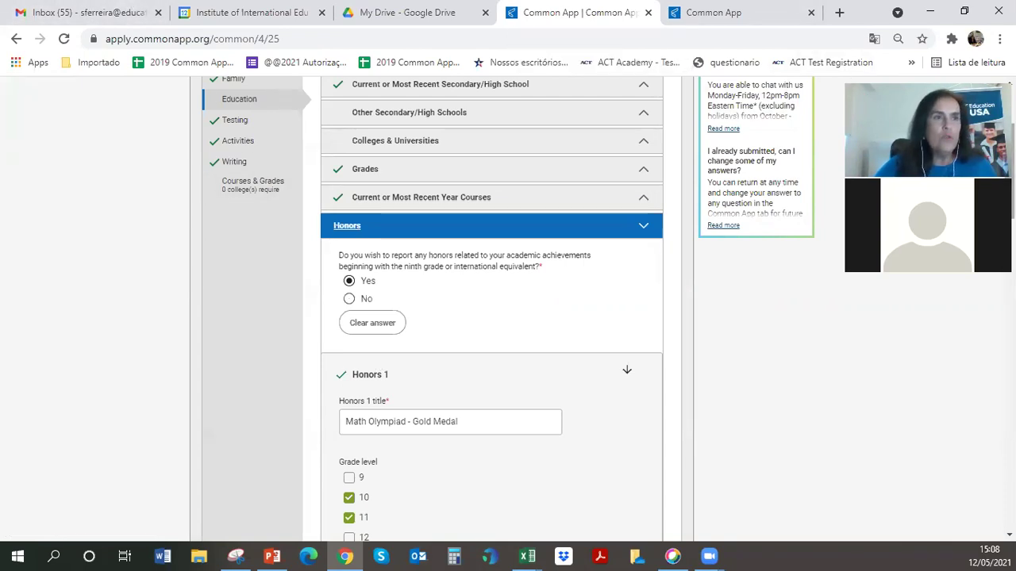
scroll(508, 309, down, 3)
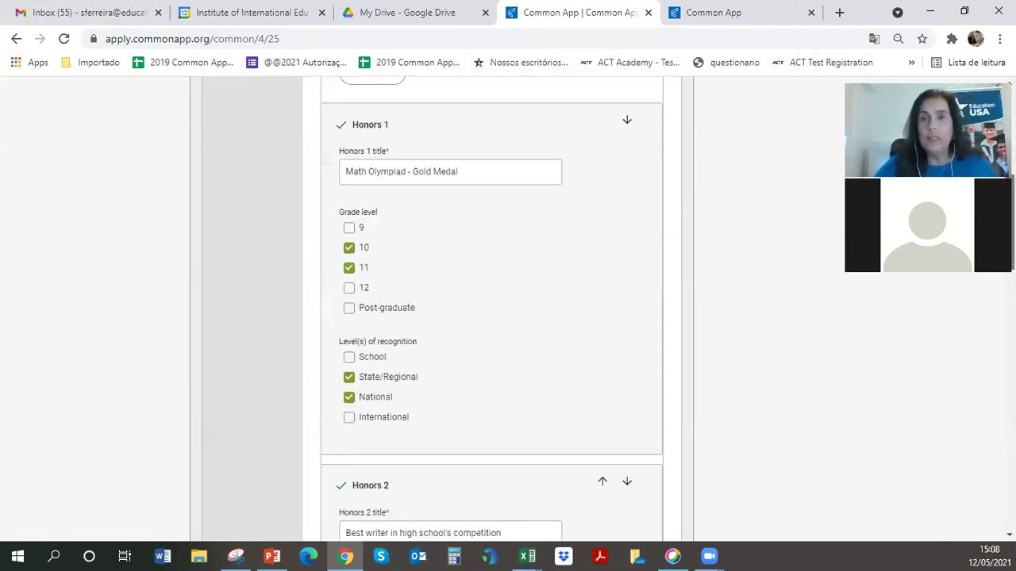
scroll(491, 310, up, 1)
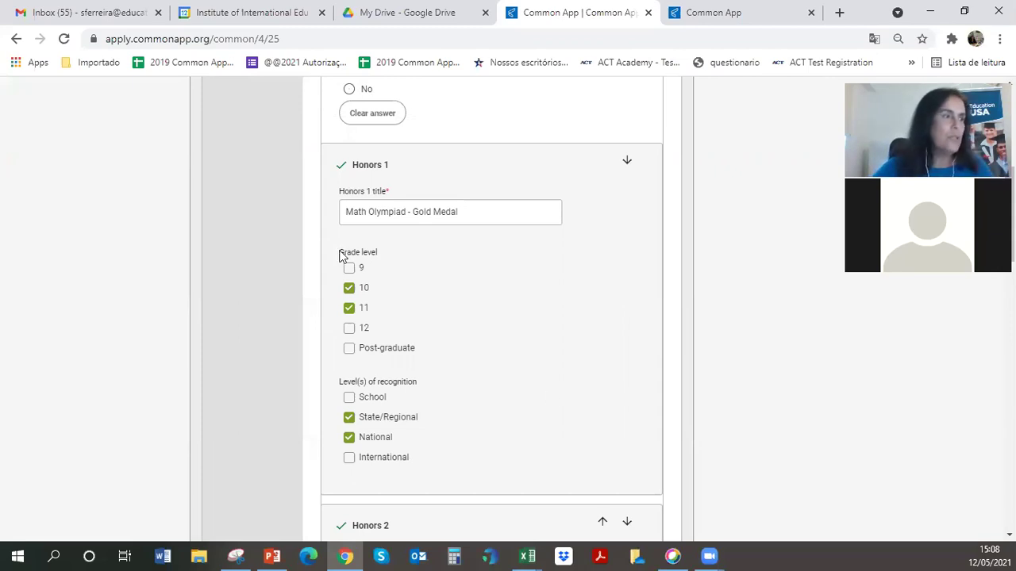
scroll(492, 310, down, 2)
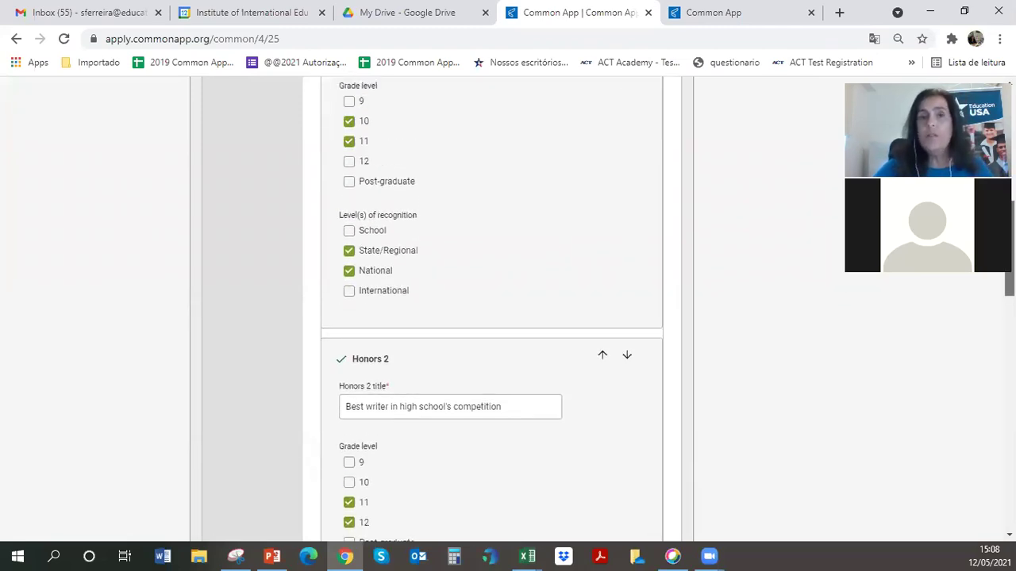
scroll(492, 309, down, 2)
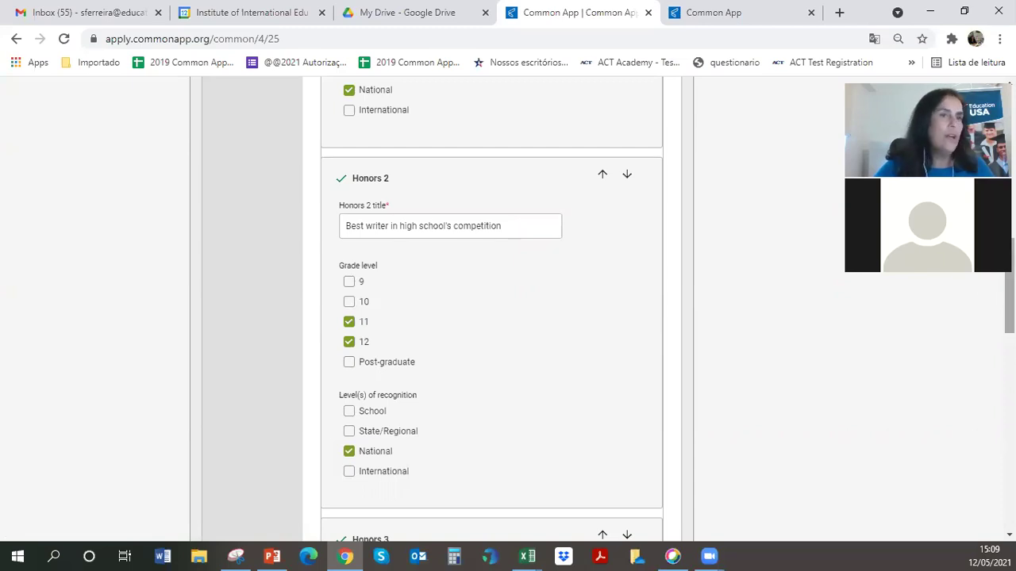
scroll(491, 310, down, 1)
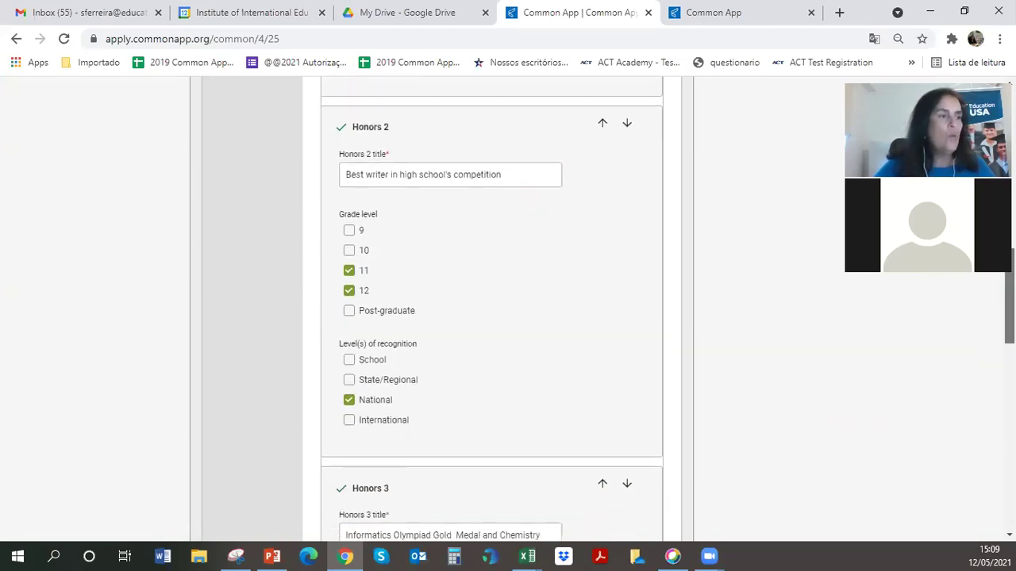
Review the third and fourth honors entries, through to the option for adding another honor.
scroll(508, 320, down, 2)
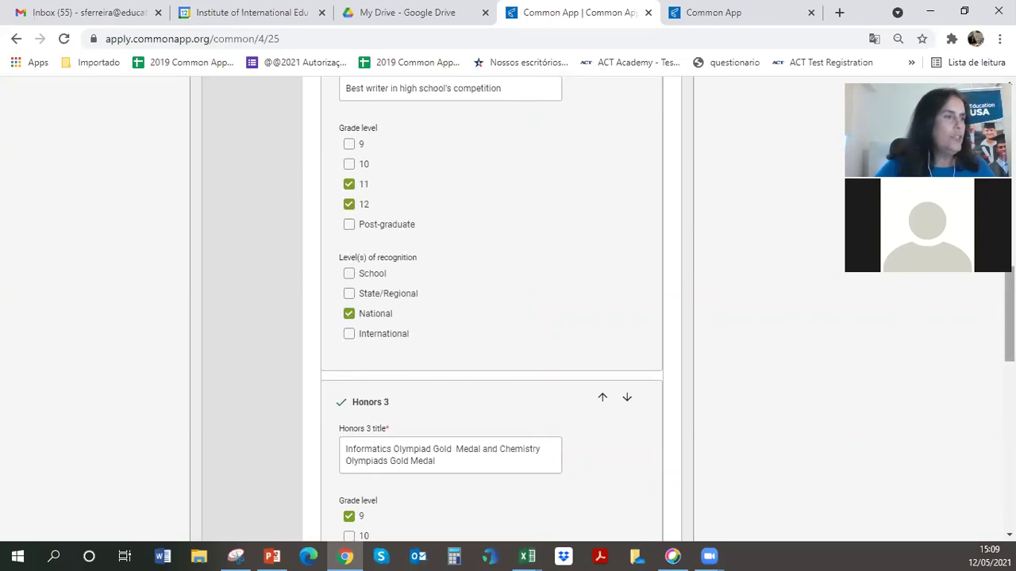
scroll(1009, 325, down, 1)
drag(1009, 326, 1009, 331)
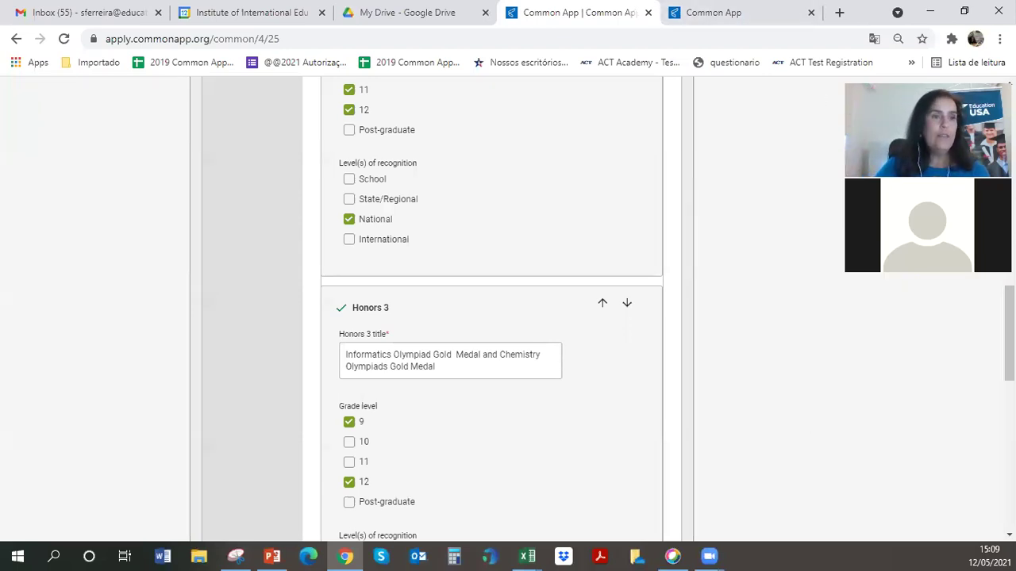
scroll(492, 317, down, 2)
scroll(492, 318, down, 2)
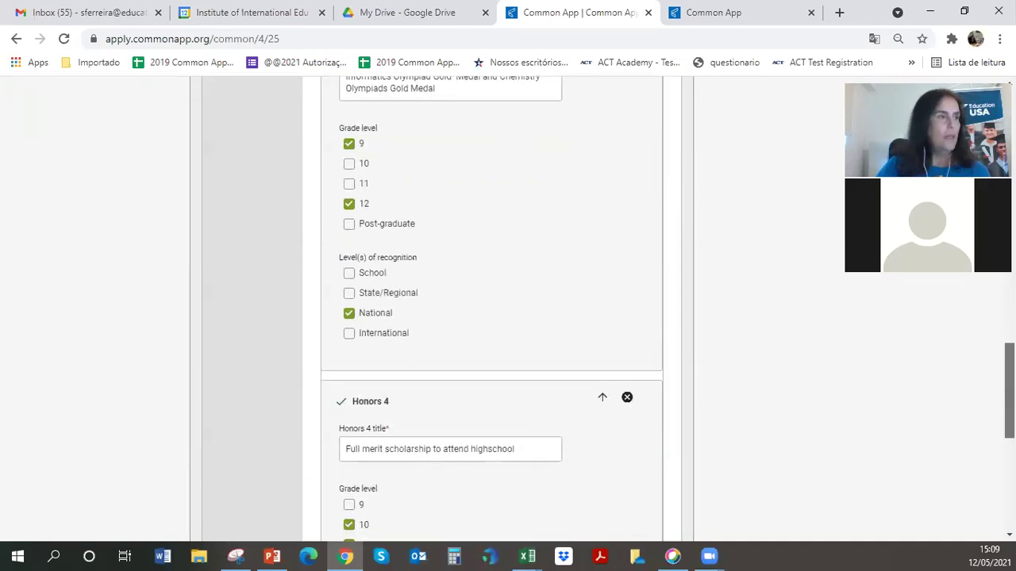
scroll(492, 317, down, 4)
scroll(492, 318, down, 2)
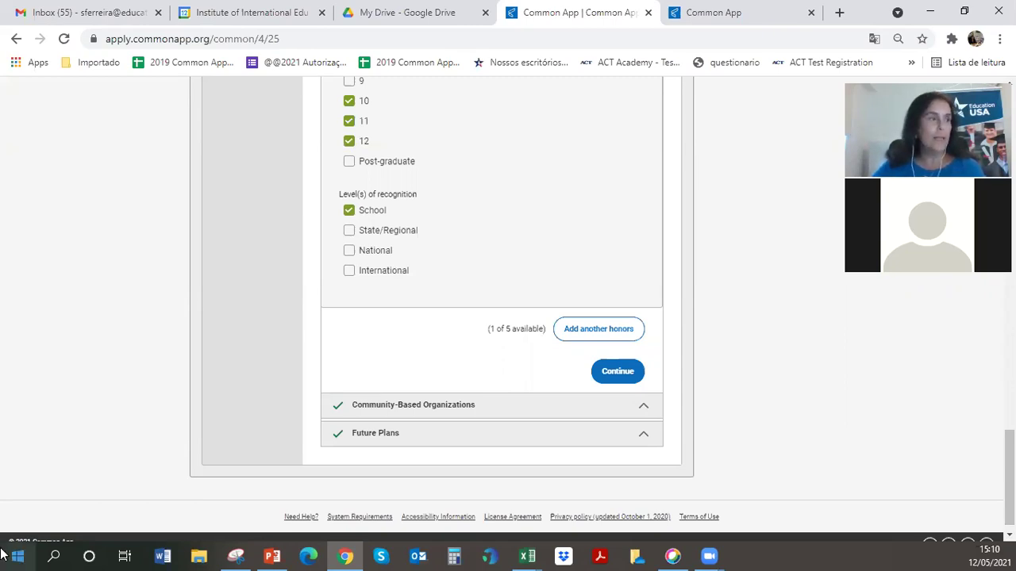
Continue to Community-Based Organizations and review the number of programs, the organization that helped most and the counselor's contact fields.
click(613, 371)
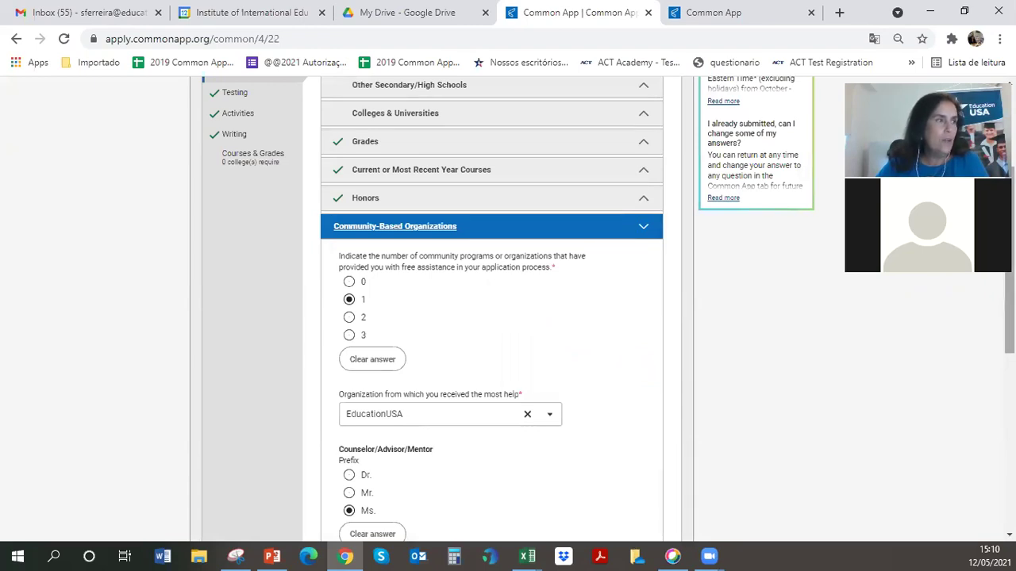
scroll(492, 317, up, 2)
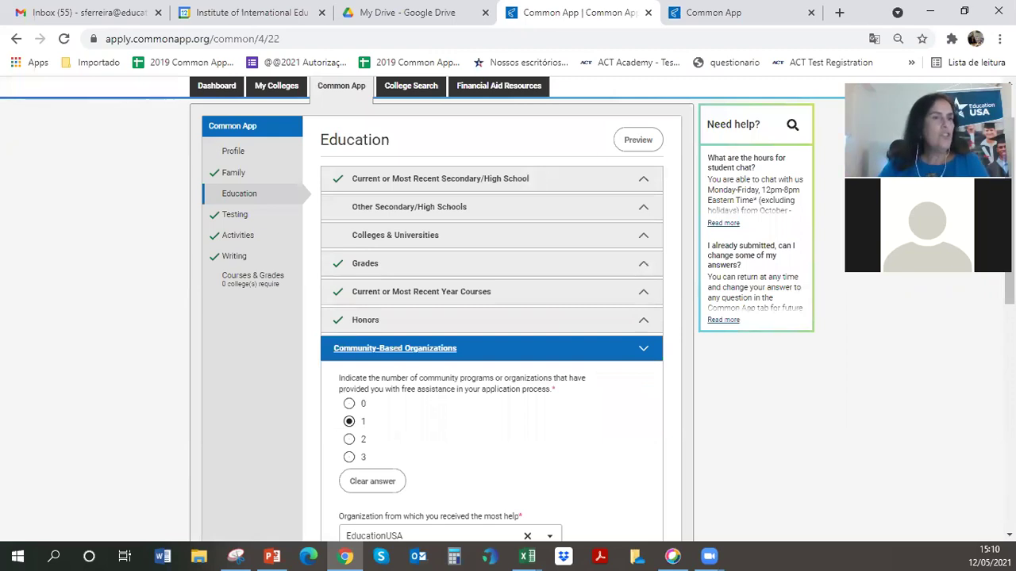
scroll(508, 310, down, 1)
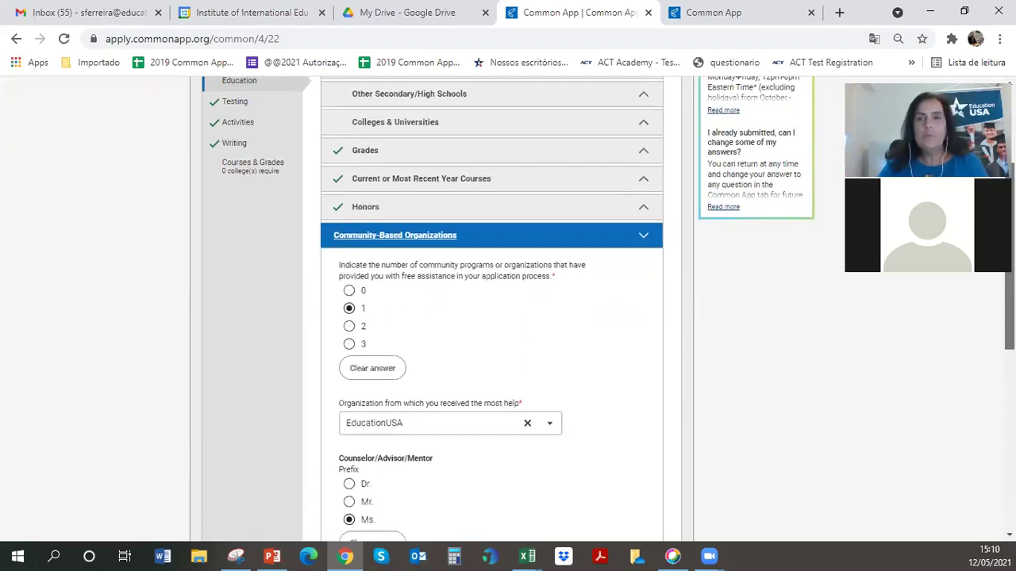
scroll(508, 309, down, 1)
scroll(508, 309, down, 1)
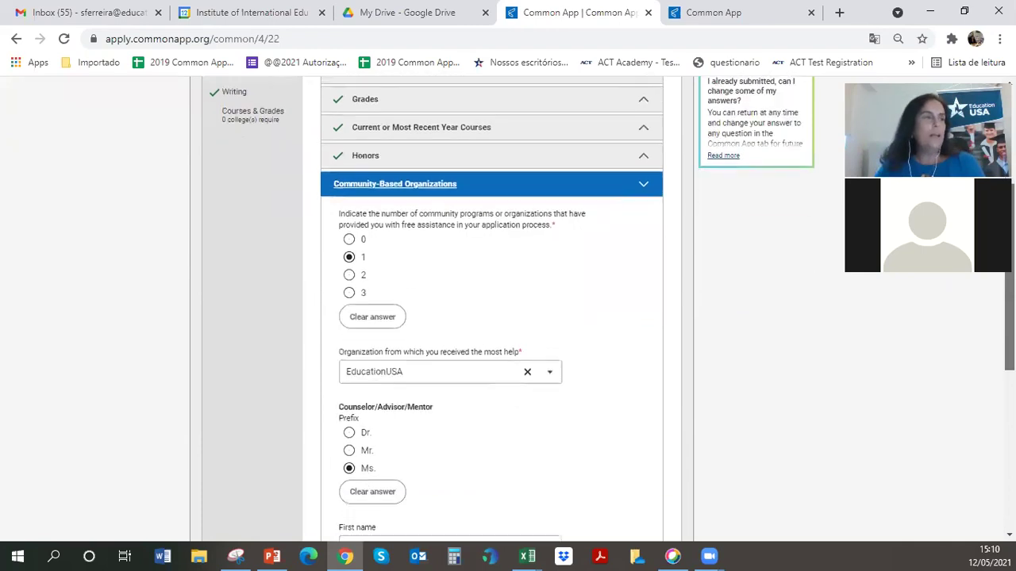
scroll(508, 309, down, 1)
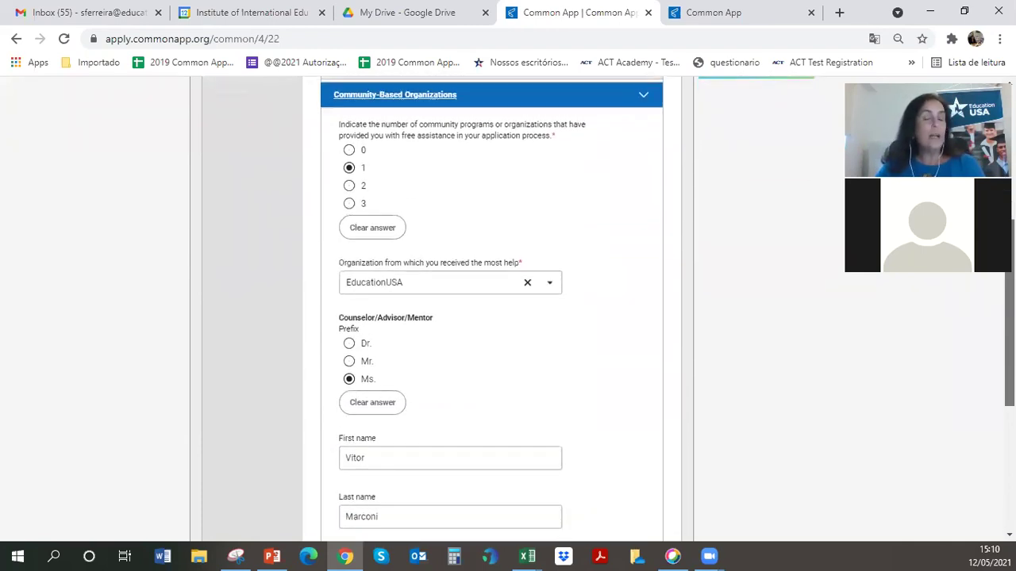
scroll(508, 310, down, 1)
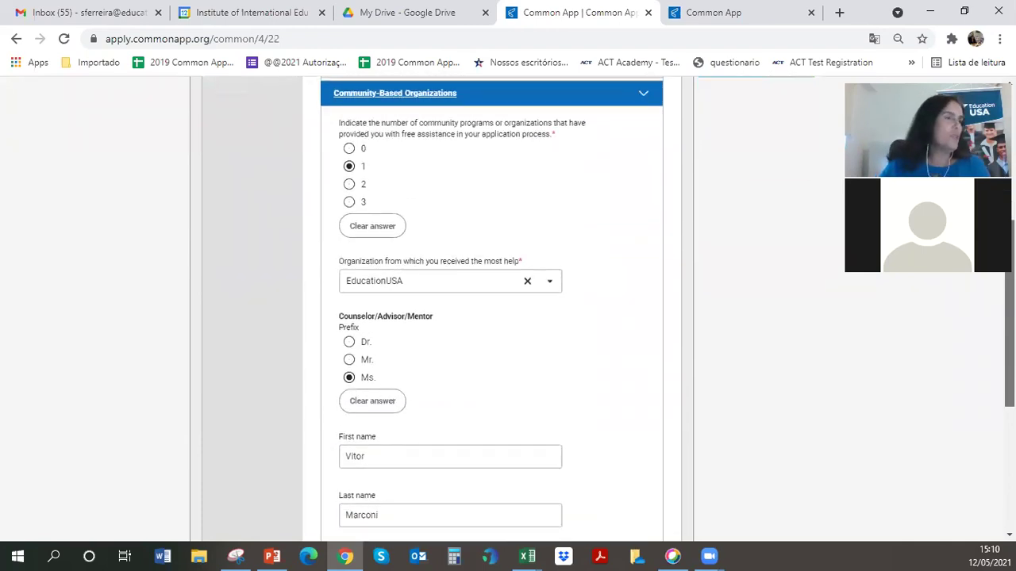
scroll(508, 310, down, 3)
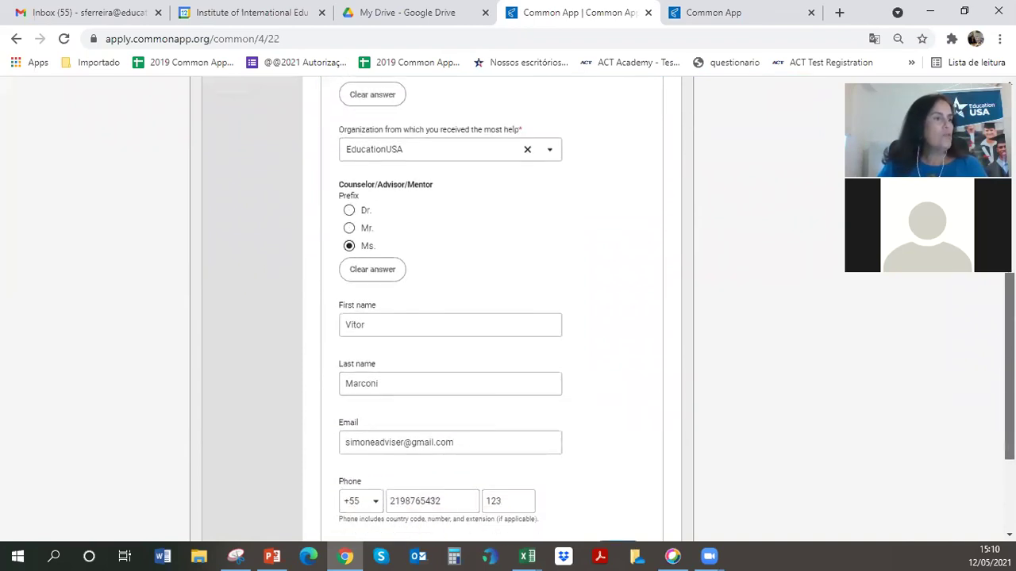
scroll(402, 419, down, 2)
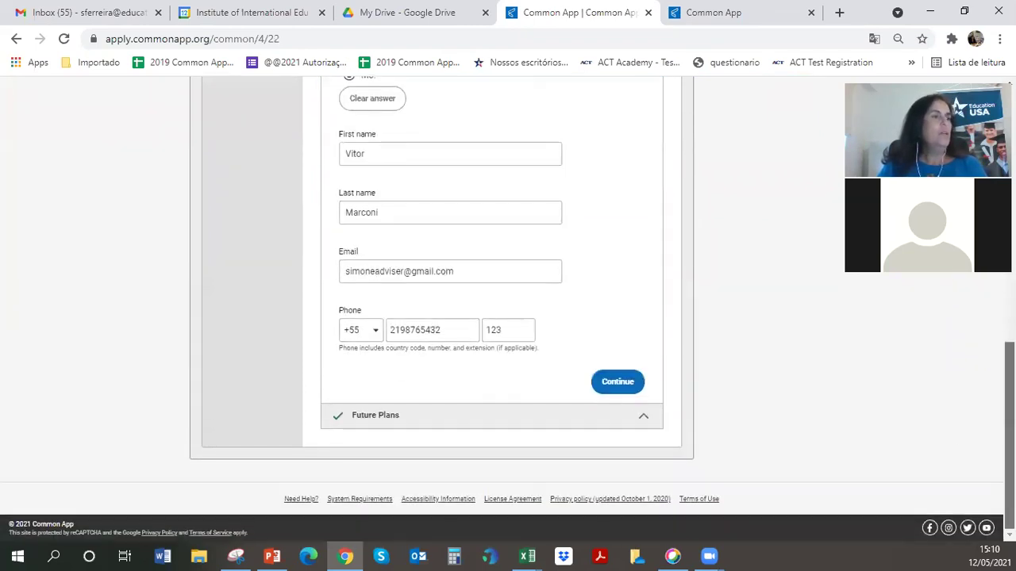
Open Future Plans in Education and set the career interest to Business executive (management, administrator).
click(381, 415)
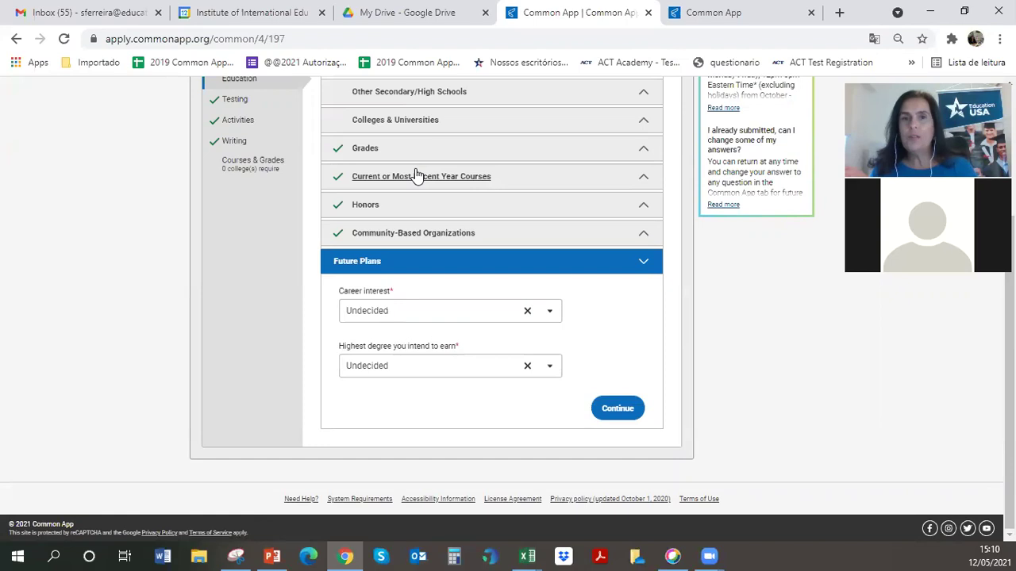
click(547, 315)
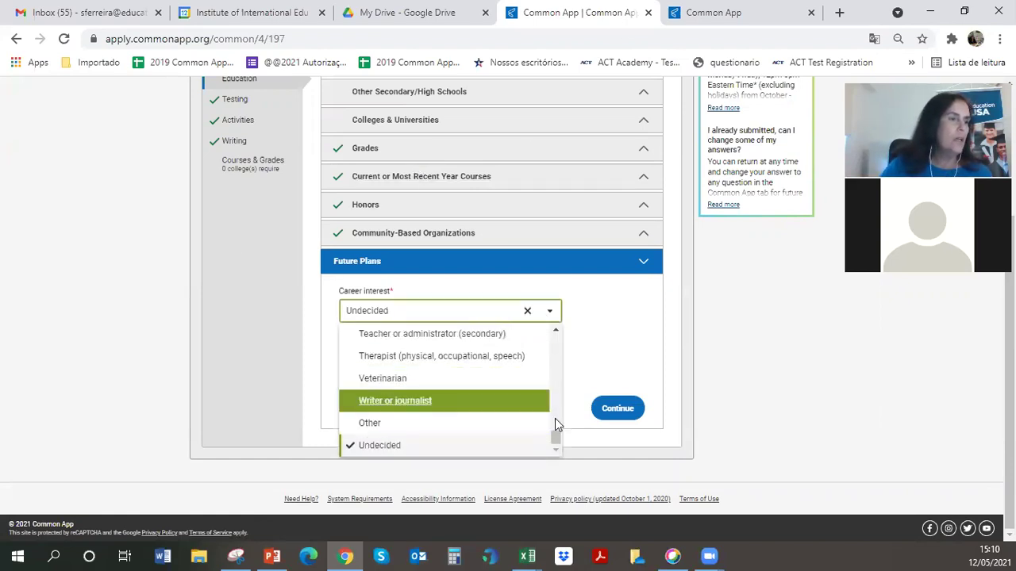
scroll(555, 418, up, 10)
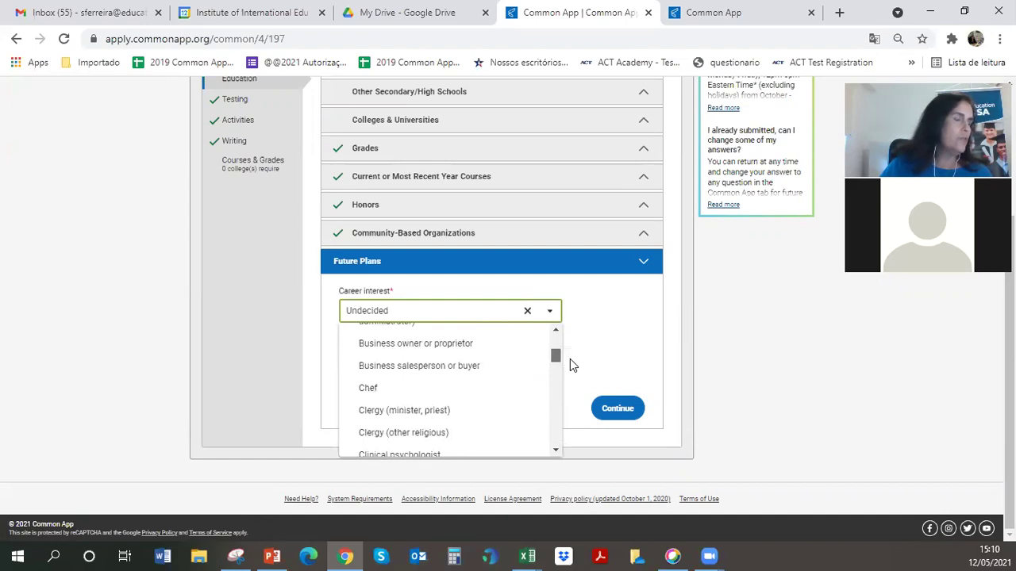
drag(570, 358, 570, 357)
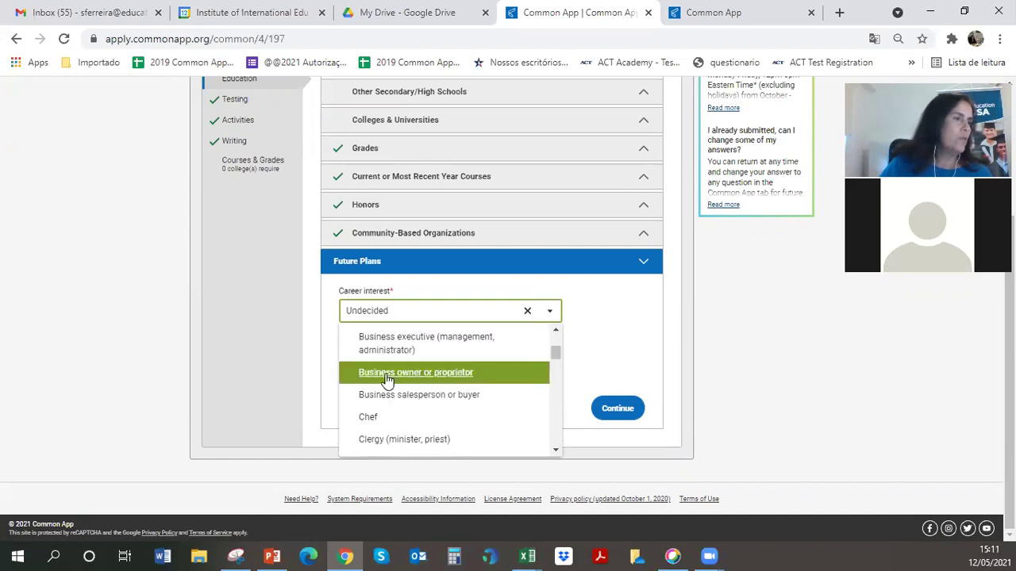
click(393, 338)
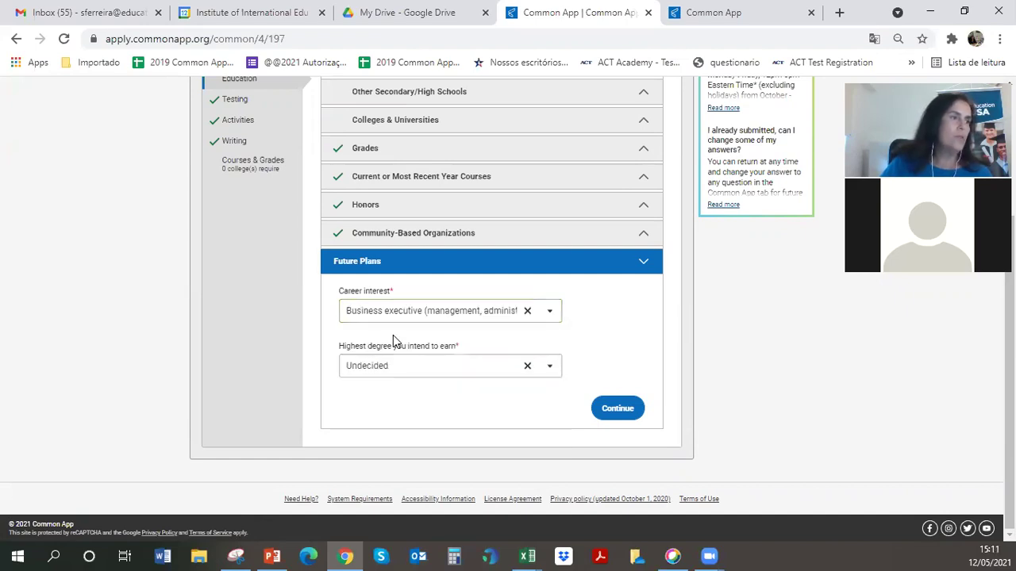
Set the highest degree intended to Doctorate (PhD, EdD, etc) and continue to the Testing section.
click(547, 366)
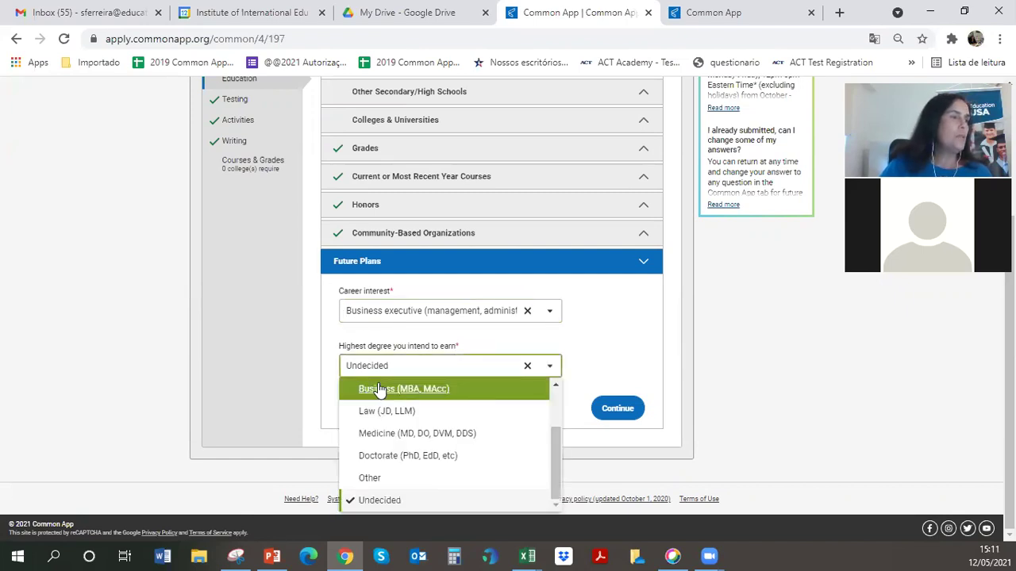
key(Down)
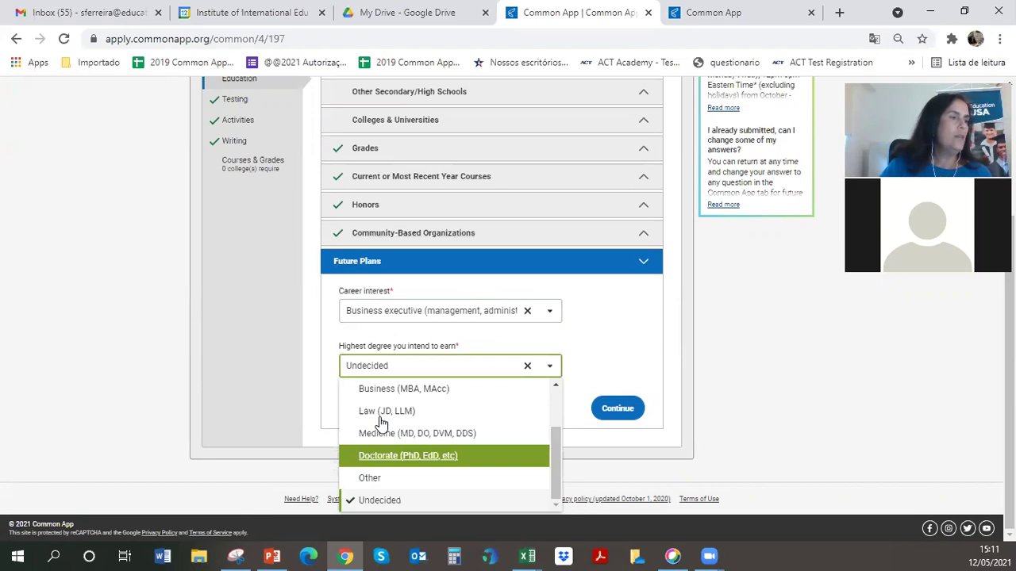
key(Return)
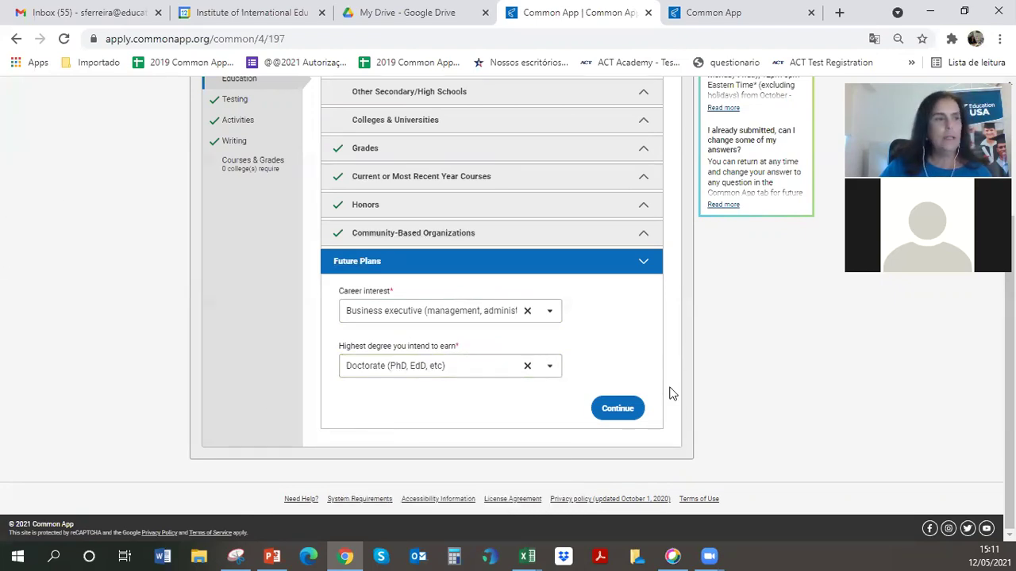
click(617, 407)
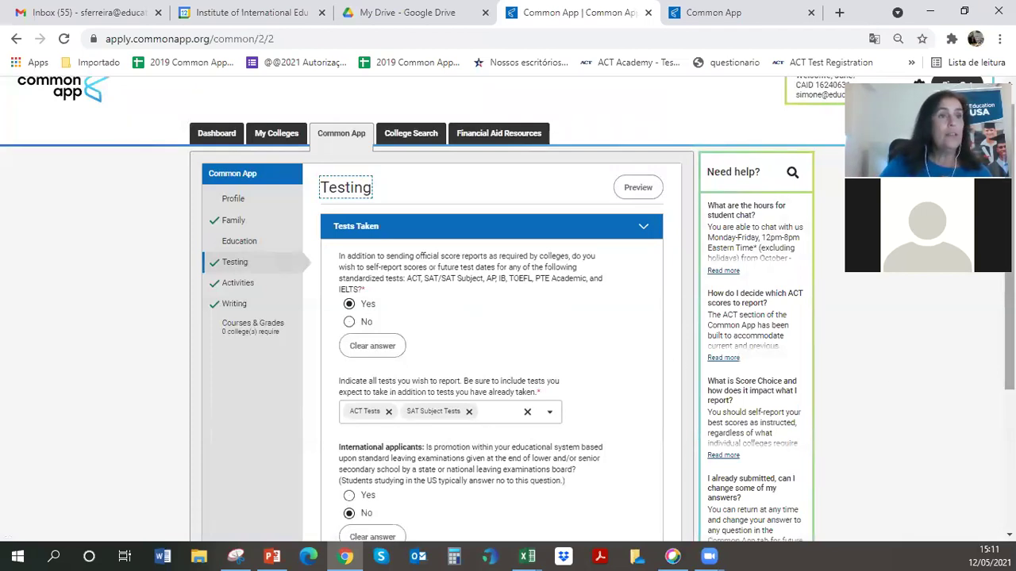
Review Tests Taken, covering self-reported scores, the tests to report and the leaving examinations question for international applicants.
scroll(508, 309, down, 2)
scroll(508, 310, up, 2)
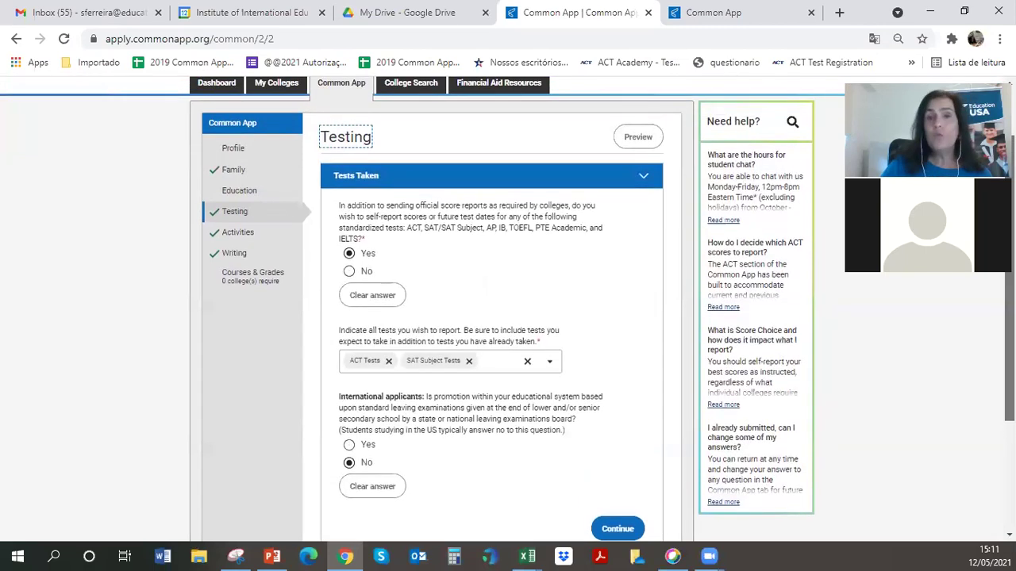
scroll(508, 309, down, 1)
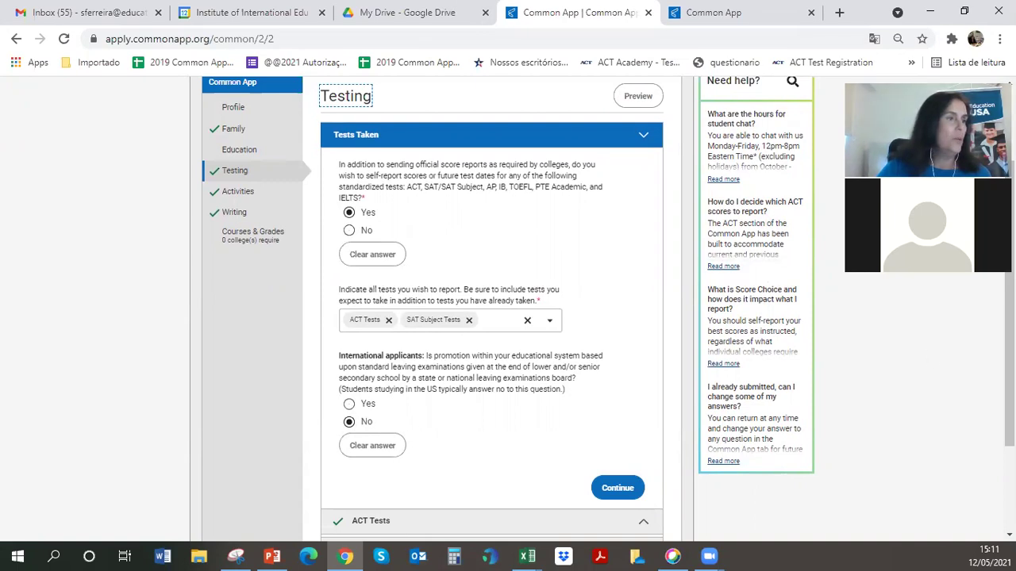
scroll(520, 389, down, 2)
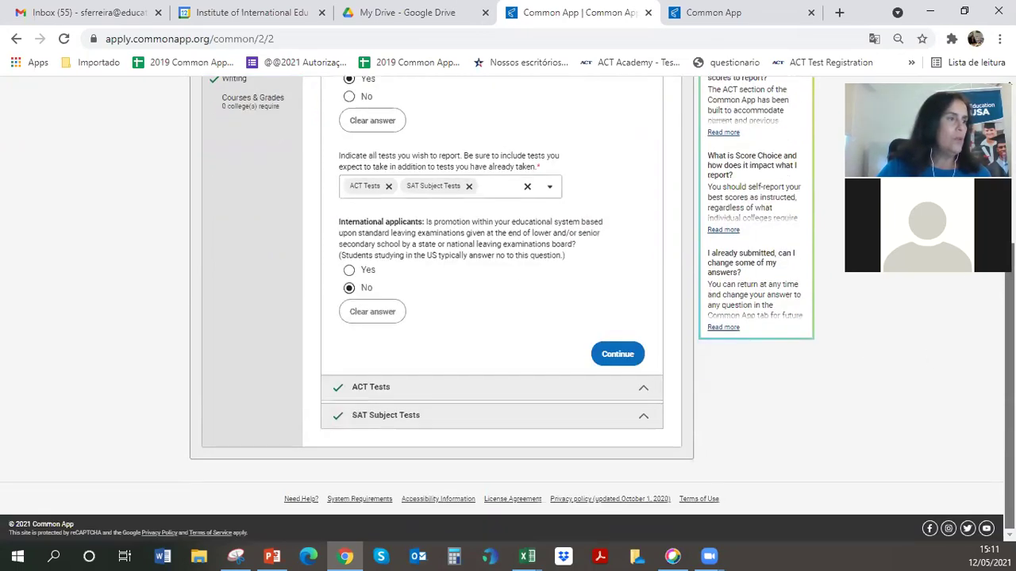
Open SAT Subject Tests, review the number of tests and each test's date, subject and score, and continue to Activities.
click(403, 417)
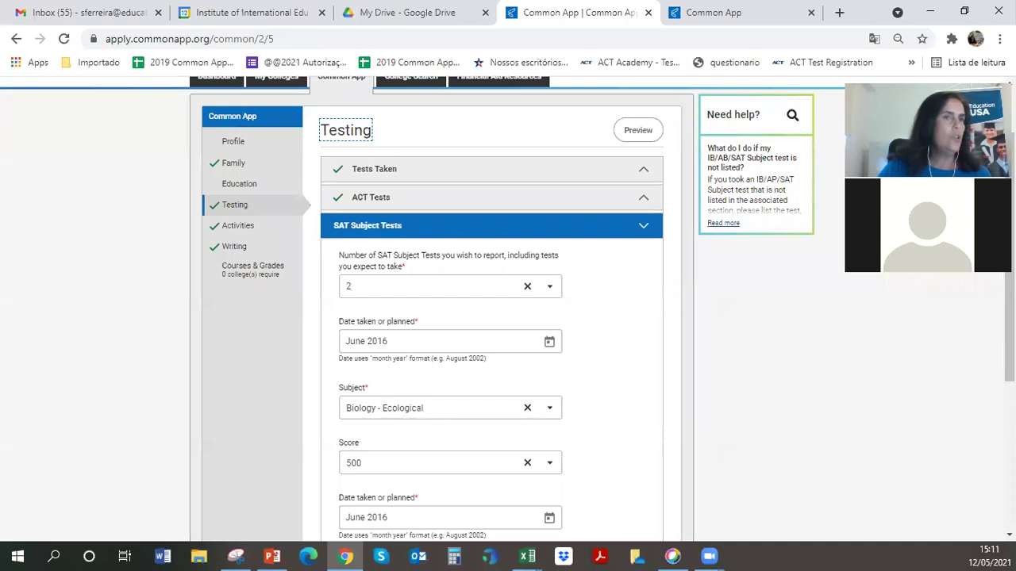
scroll(508, 310, down, 1)
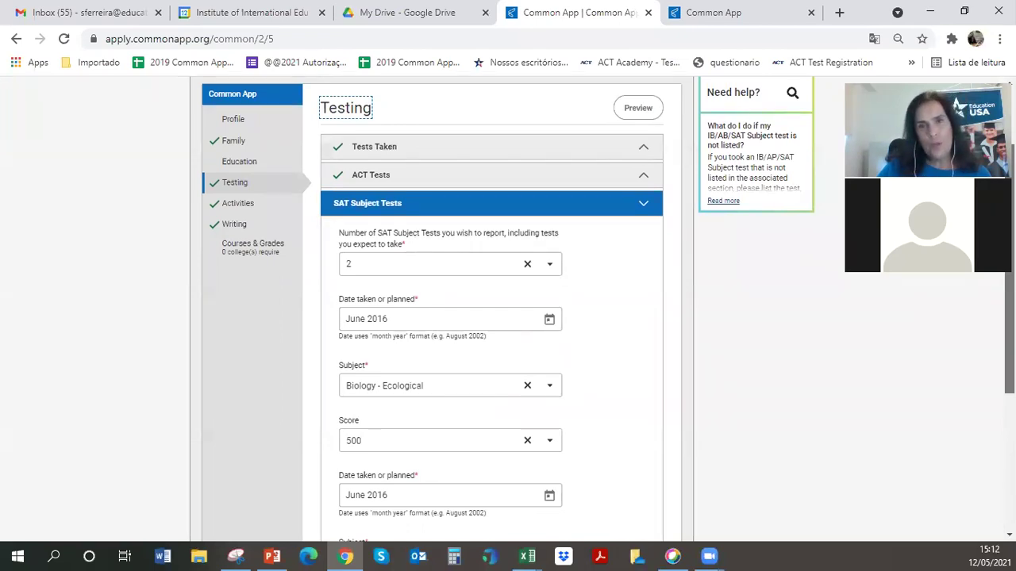
scroll(492, 317, down, 1)
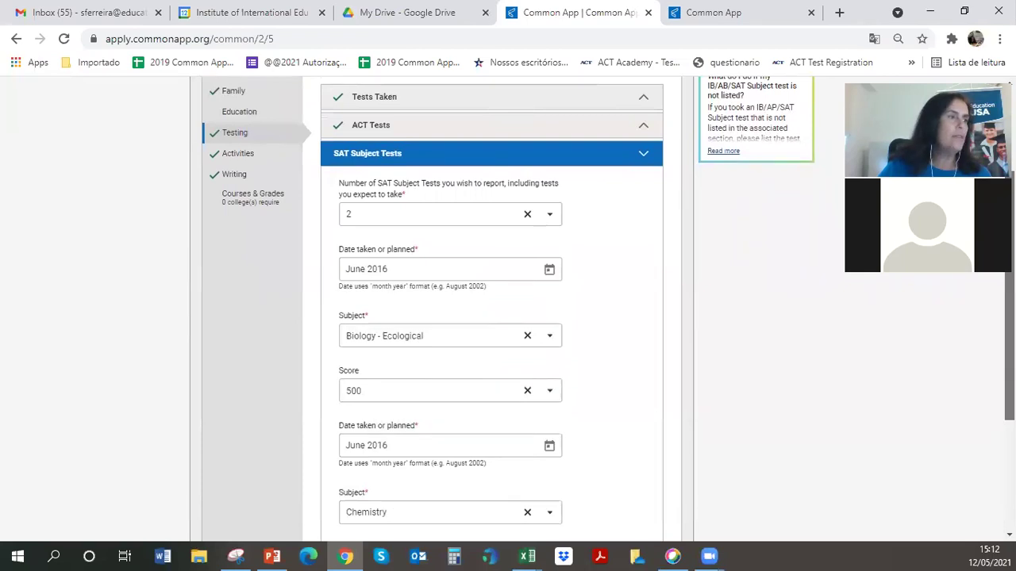
scroll(492, 317, down, 1)
scroll(662, 334, down, 2)
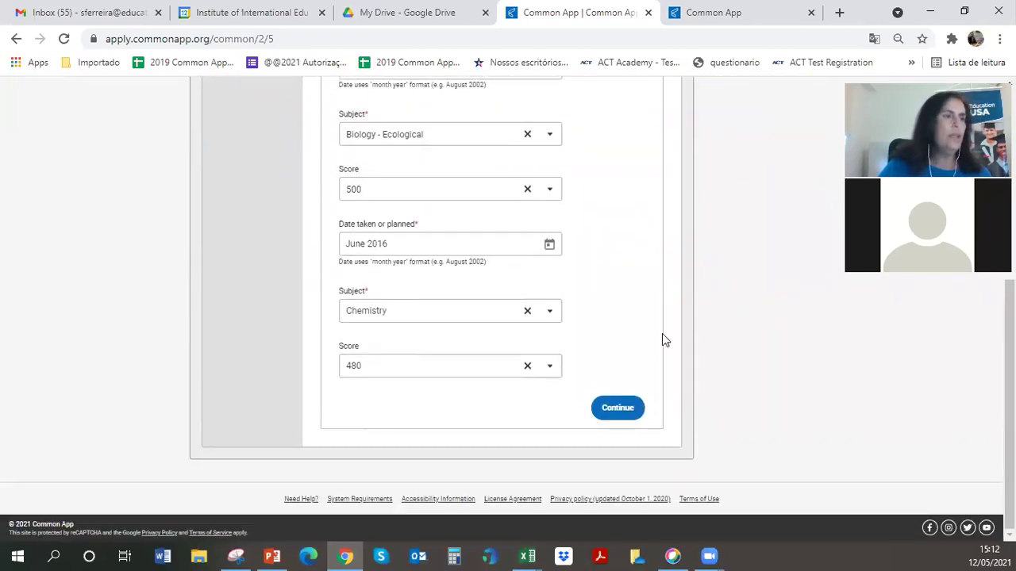
click(617, 407)
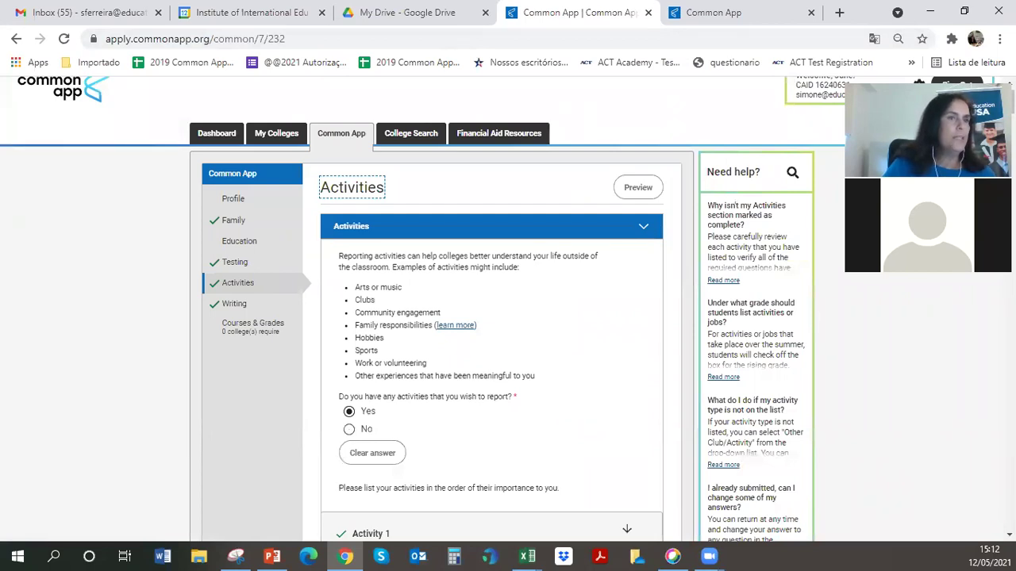
Review the Activities introduction, the question on reporting activities and the first fields of Activity 1.
scroll(508, 317, down, 2)
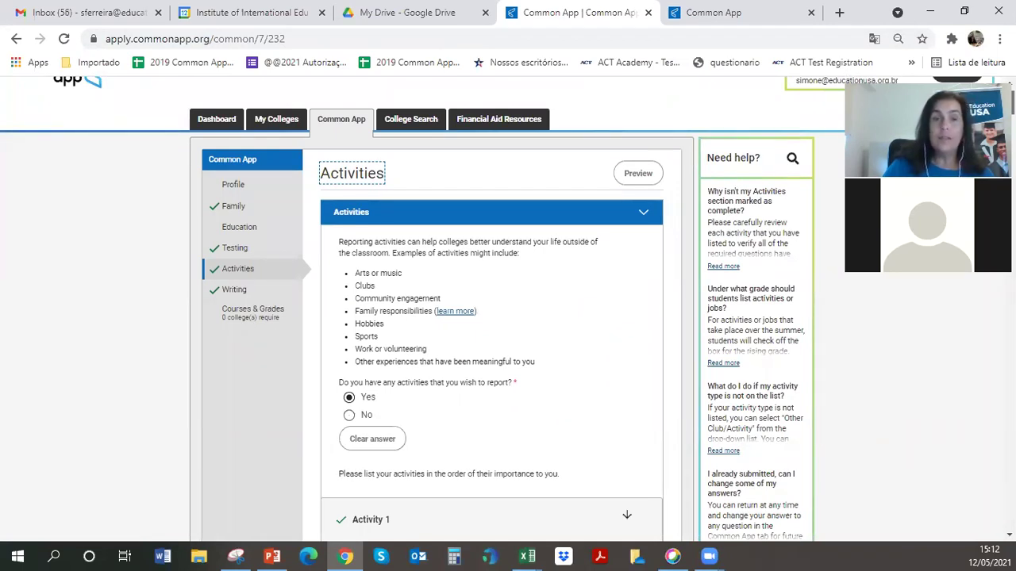
scroll(492, 309, down, 2)
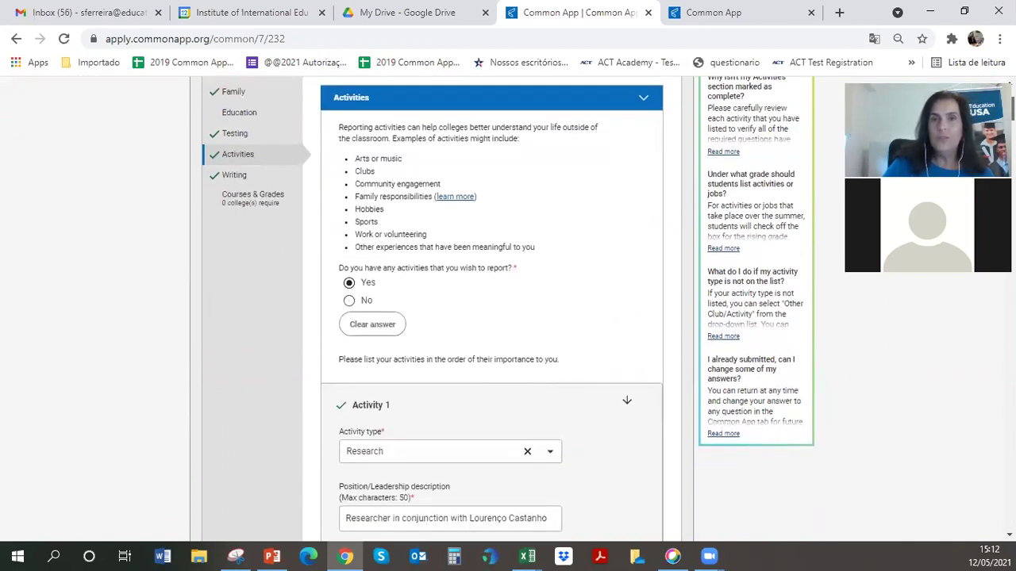
scroll(492, 310, down, 2)
scroll(492, 310, down, 4)
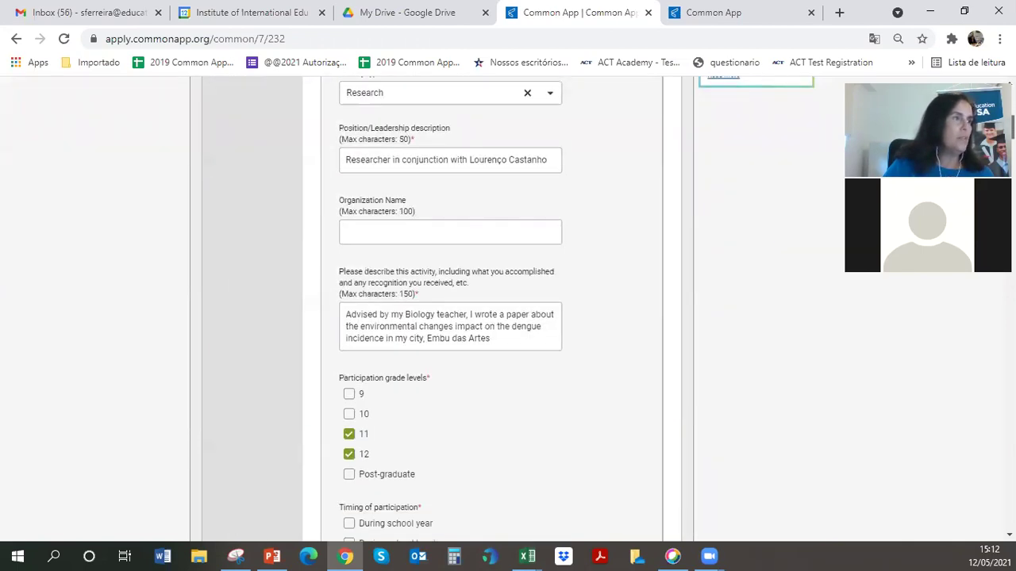
scroll(673, 177, up, 1)
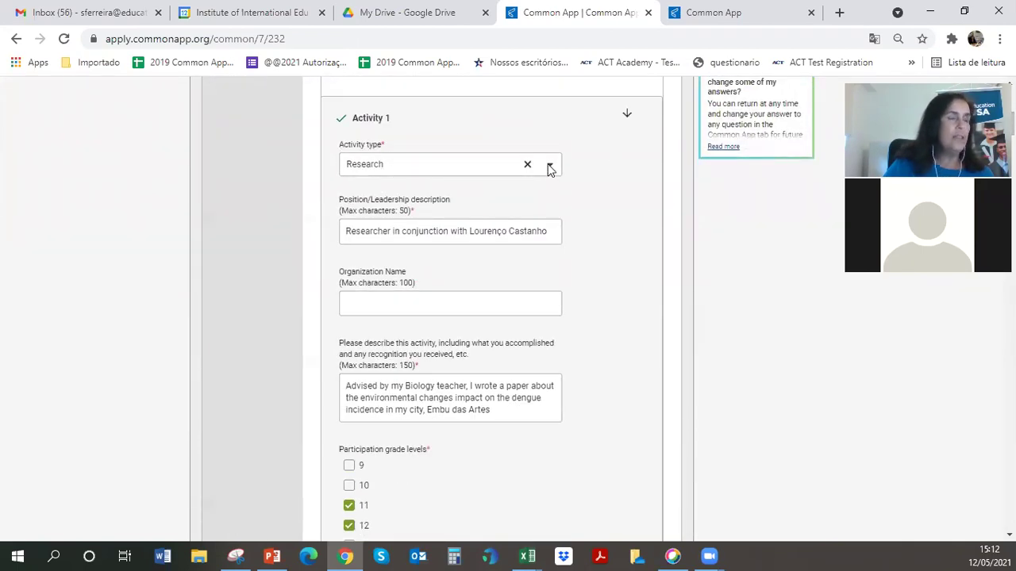
Browse the activity type options available for Activity 1.
click(549, 167)
drag(557, 279, 562, 191)
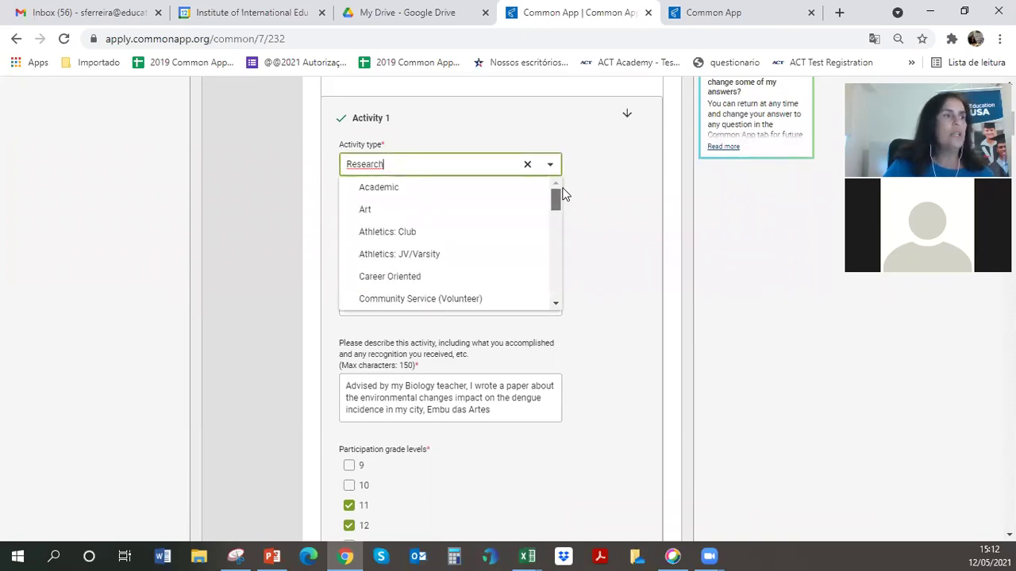
scroll(563, 202, down, 1)
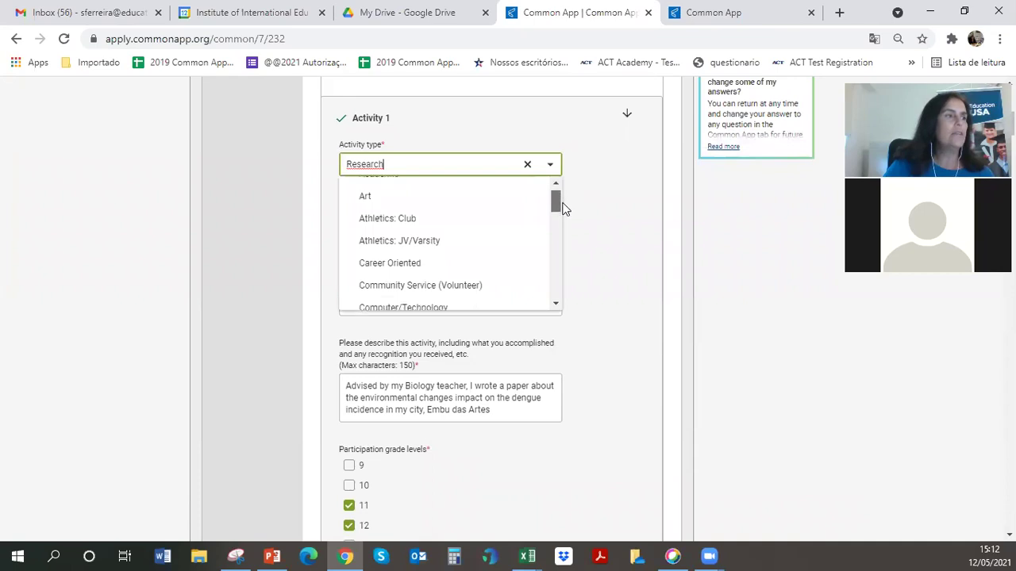
scroll(563, 216, down, 2)
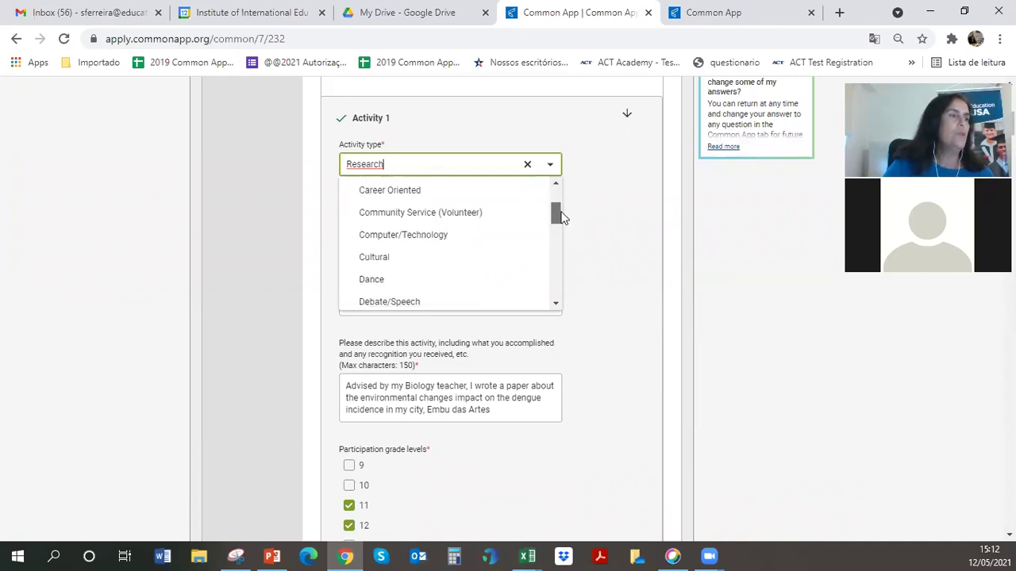
drag(561, 221, 574, 188)
Clear Activity 1's activity type and choose Research again.
click(528, 165)
click(629, 217)
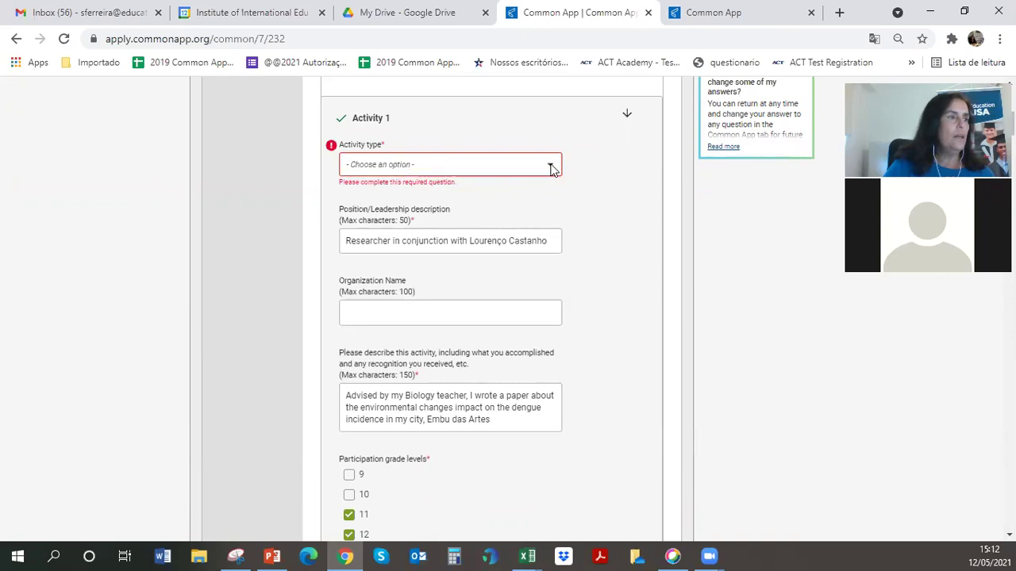
click(446, 165)
drag(553, 196, 553, 266)
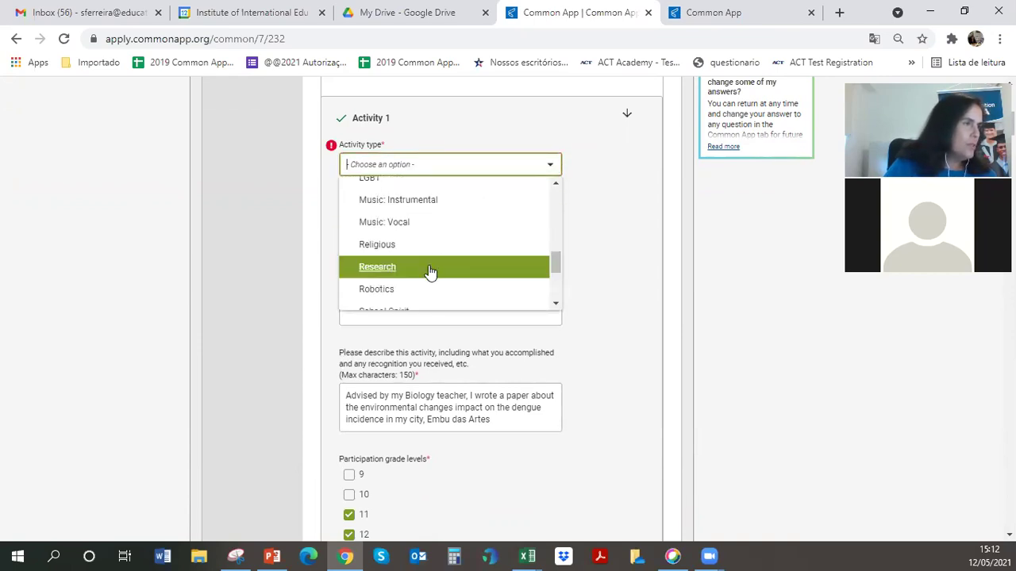
click(376, 268)
Review Activity 1's position description, activity description, grade levels, timing, hours per week, weeks per year and college participation question.
click(419, 231)
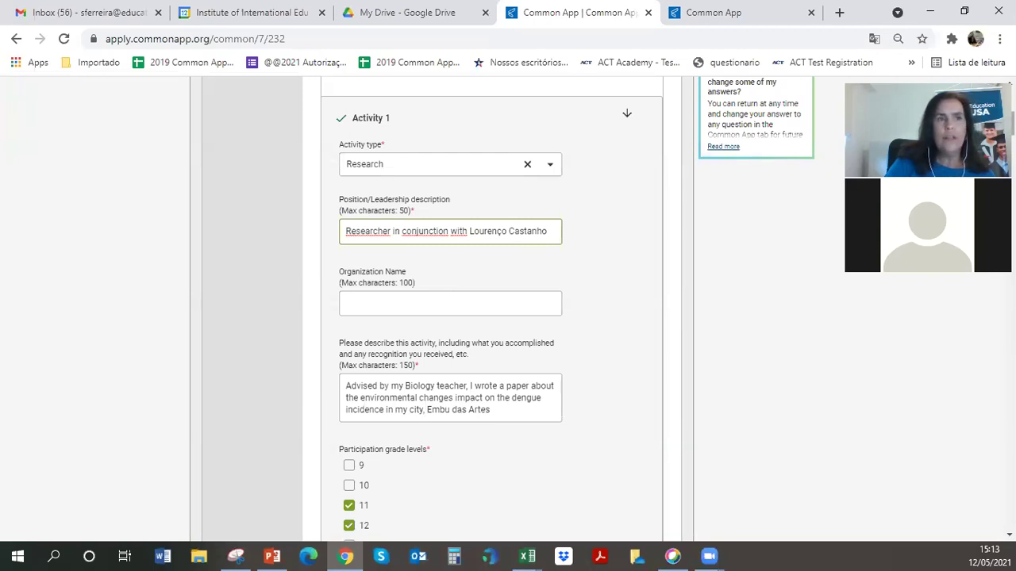
scroll(450, 309, down, 2)
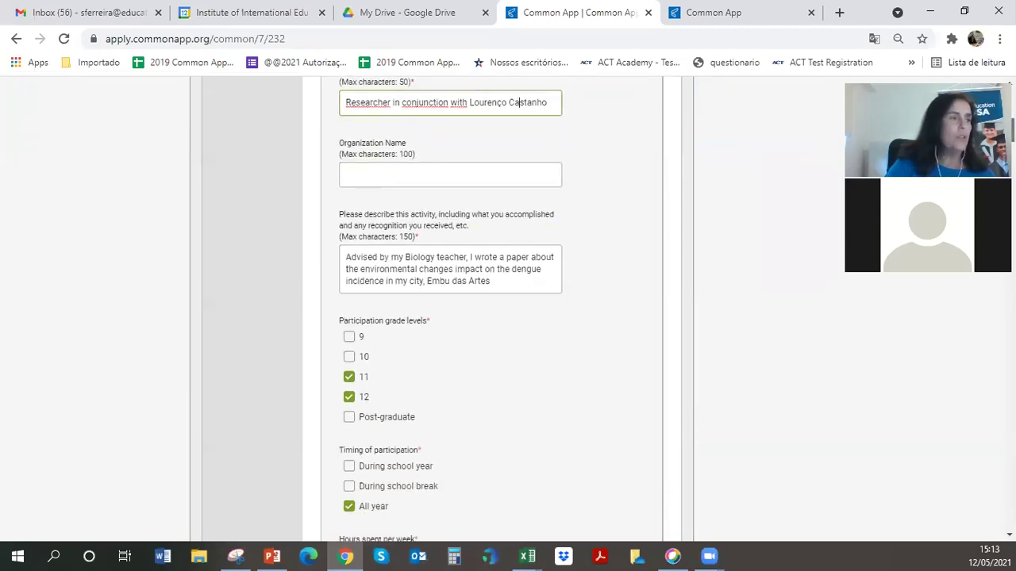
scroll(450, 310, down, 2)
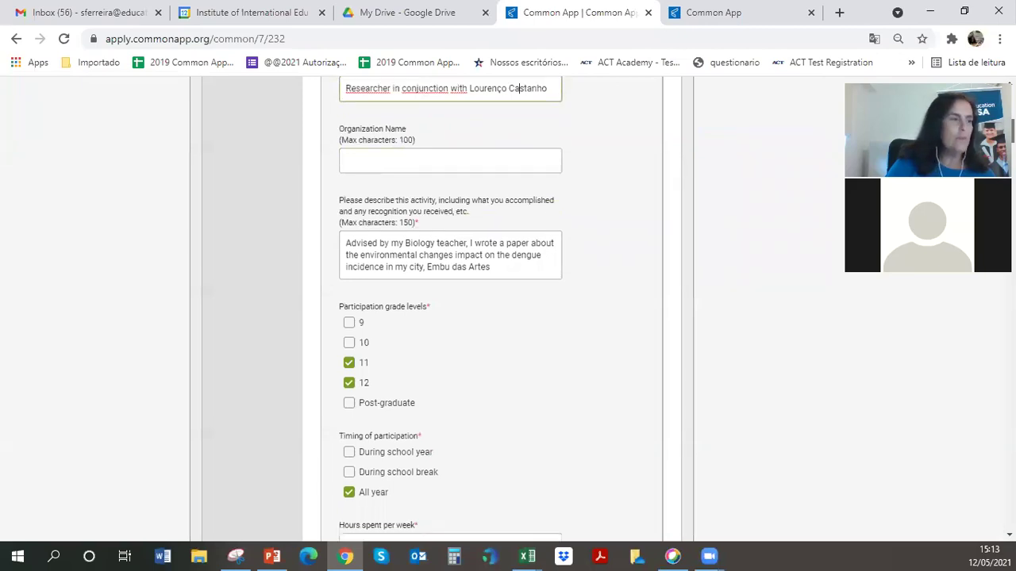
scroll(450, 309, down, 2)
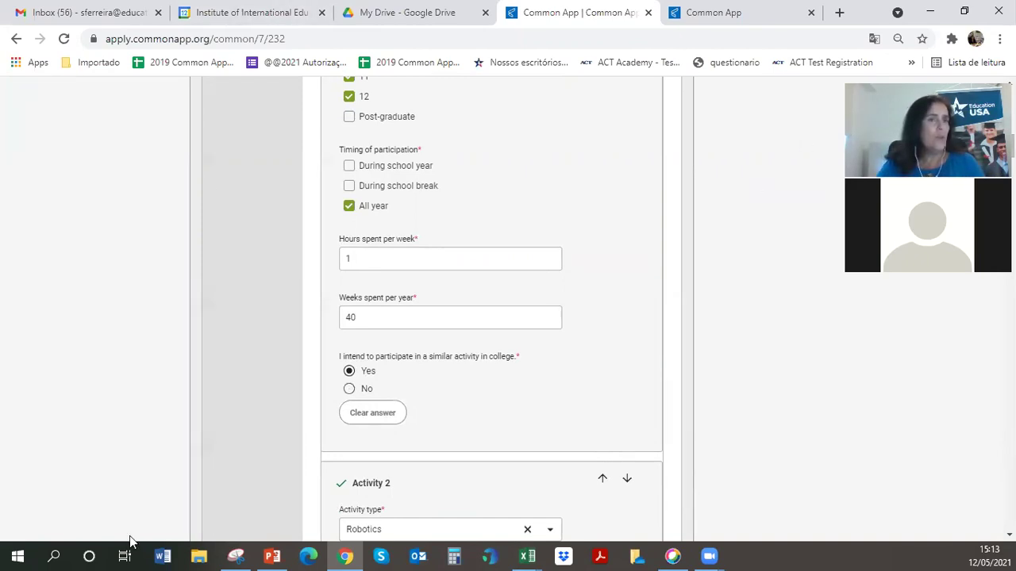
scroll(492, 309, down, 2)
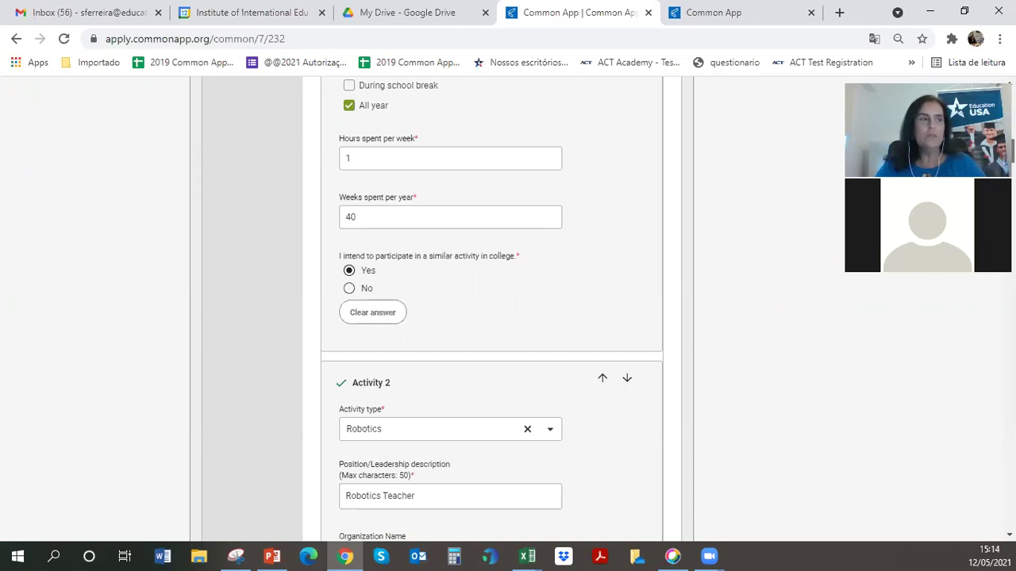
Look through the remaining reported activities and continue to the Writing section.
scroll(492, 310, down, 5)
scroll(492, 310, down, 20)
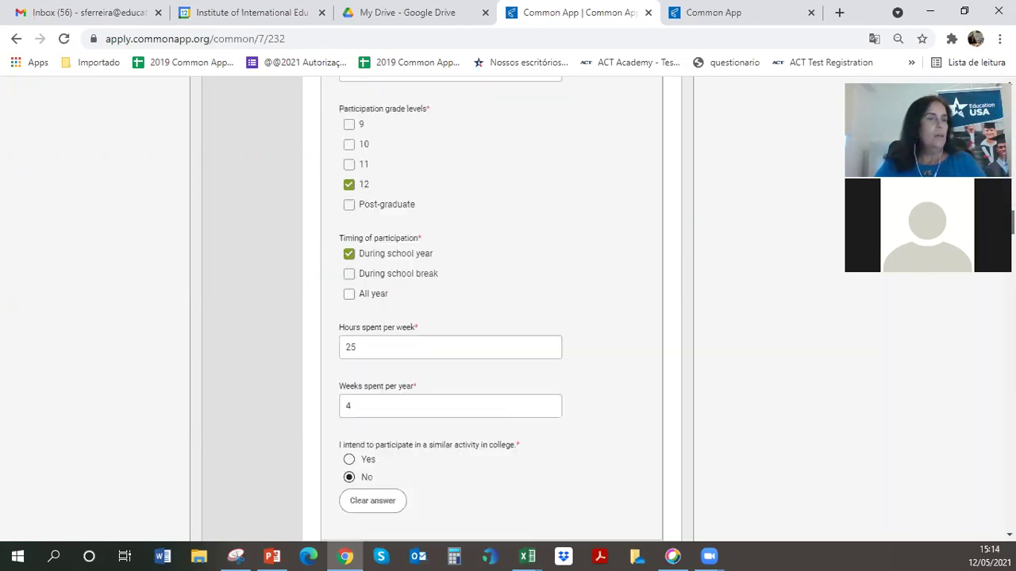
scroll(491, 309, down, 7)
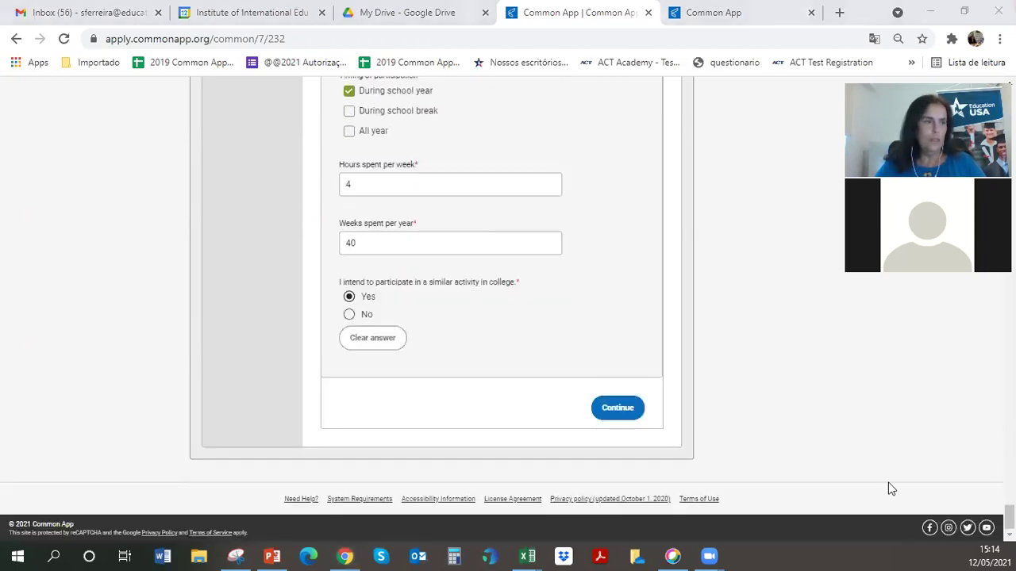
click(619, 407)
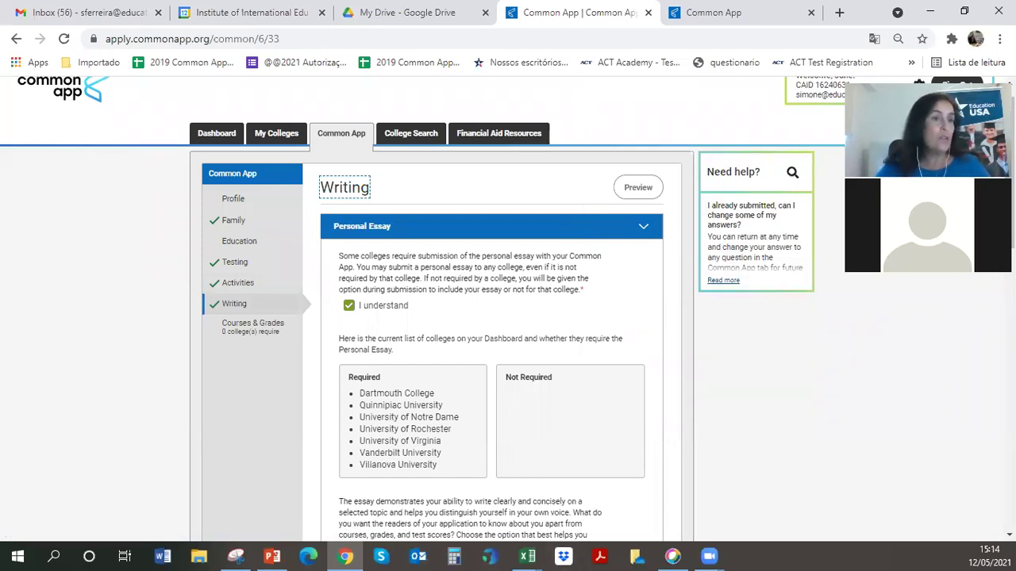
Review which colleges require the Personal Essay, the essay's word limits and the seven essay prompts.
scroll(508, 309, down, 2)
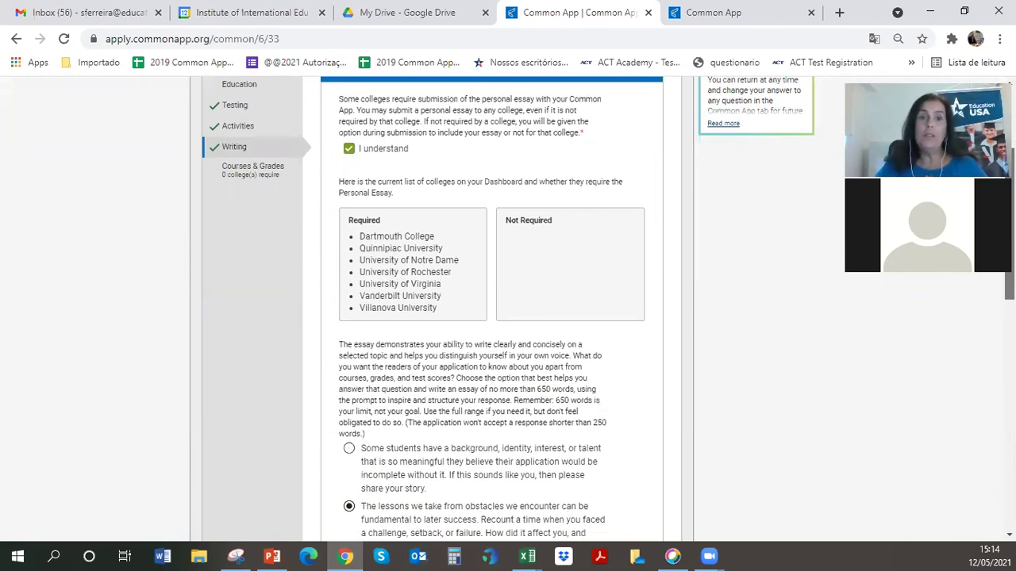
scroll(508, 310, down, 1)
scroll(508, 310, down, 3)
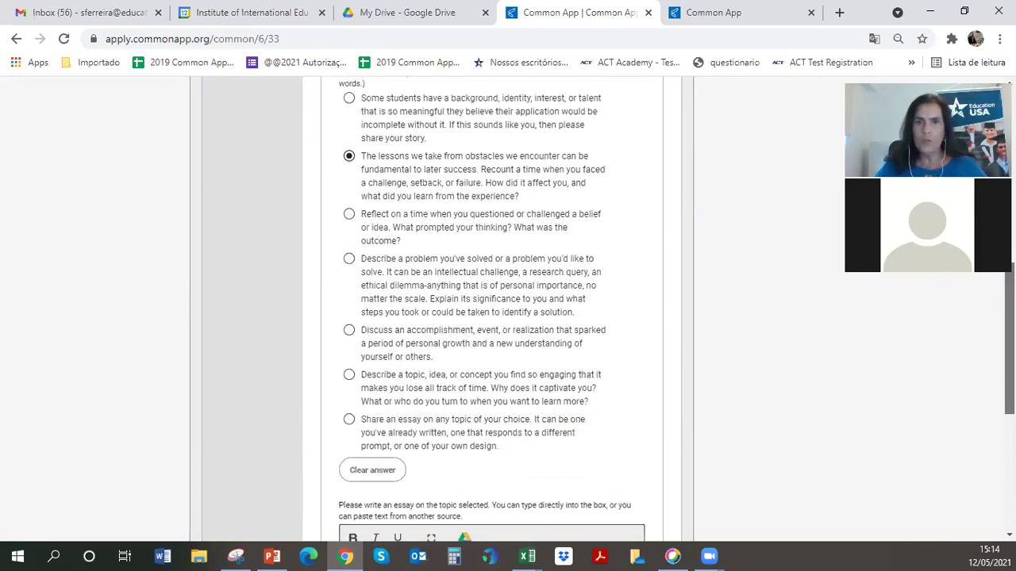
scroll(508, 309, down, 1)
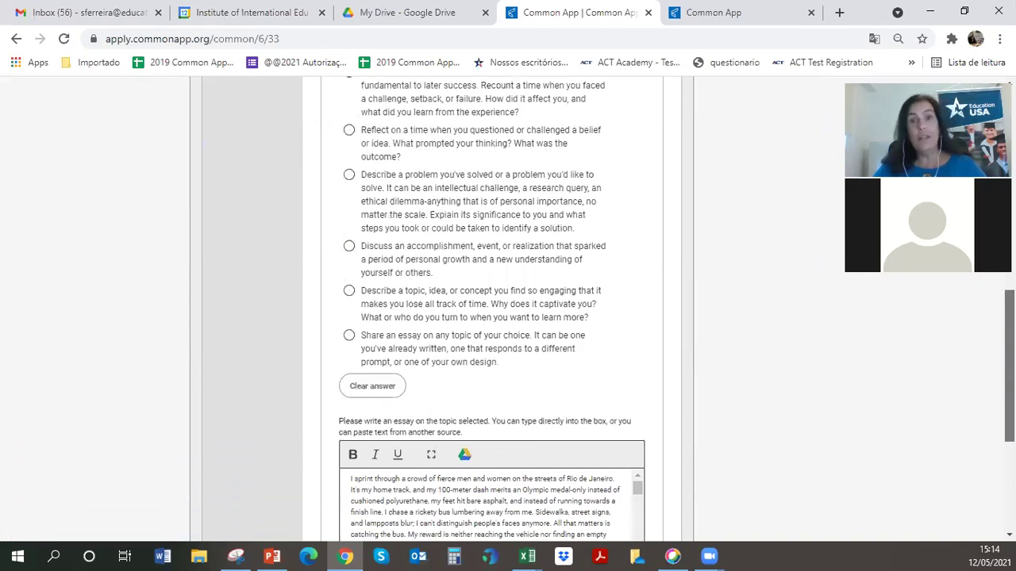
scroll(508, 309, up, 1)
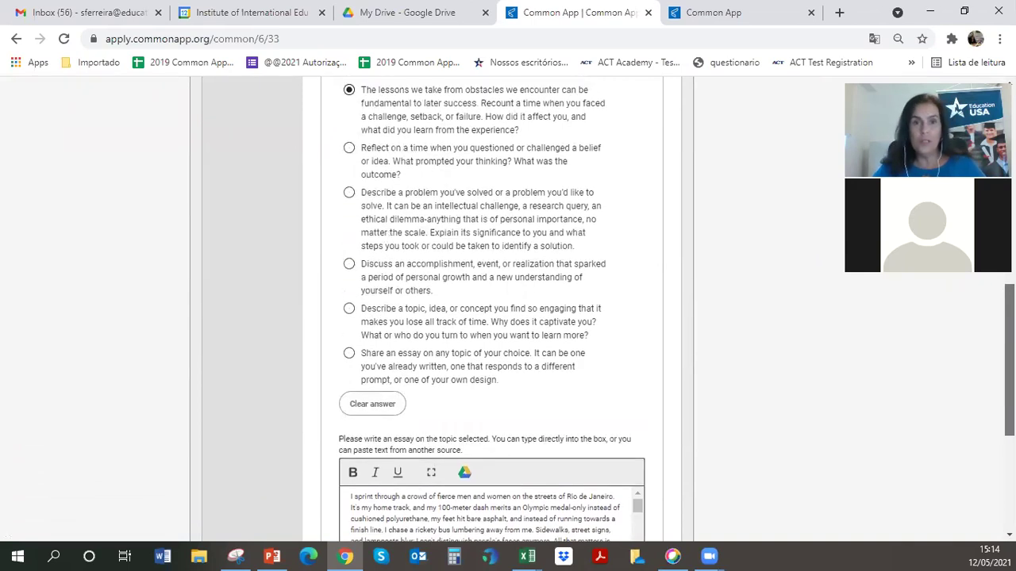
scroll(508, 309, up, 1)
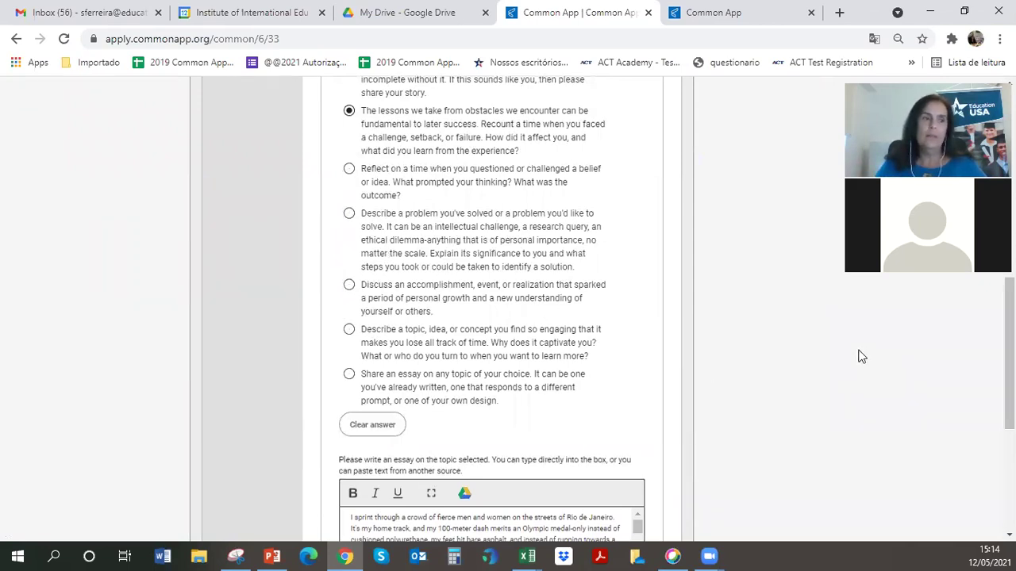
scroll(1009, 349, up, 1)
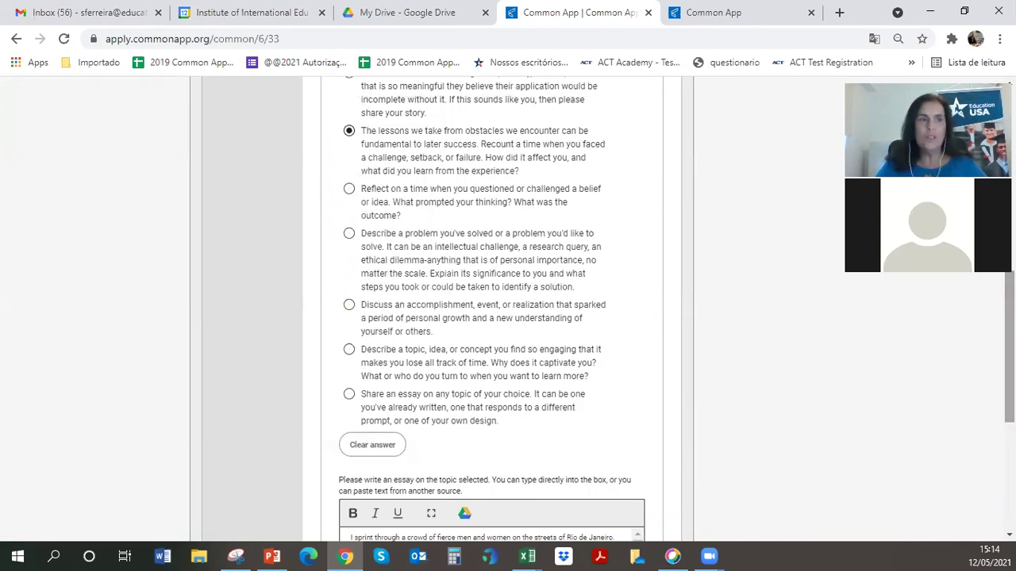
scroll(1009, 350, up, 1)
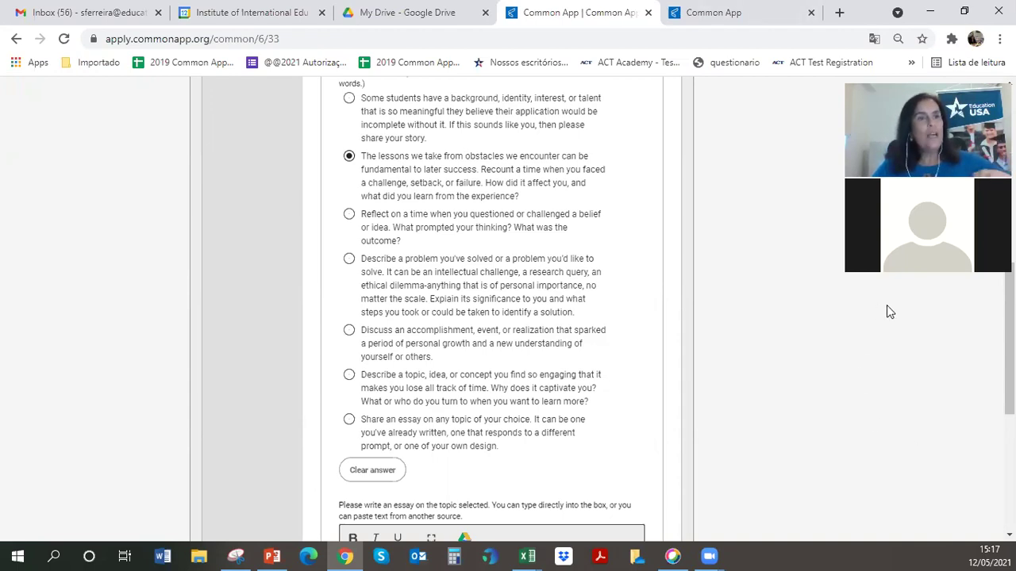
Examine the Personal Essay text box below the prompts and its minimum and maximum word limits.
scroll(1010, 341, down, 1)
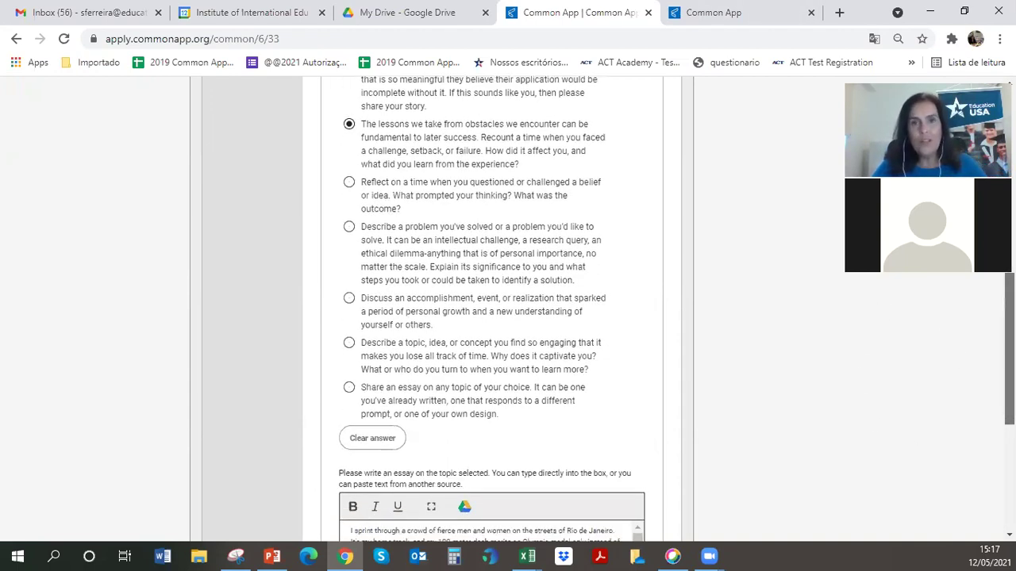
scroll(1006, 317, down, 4)
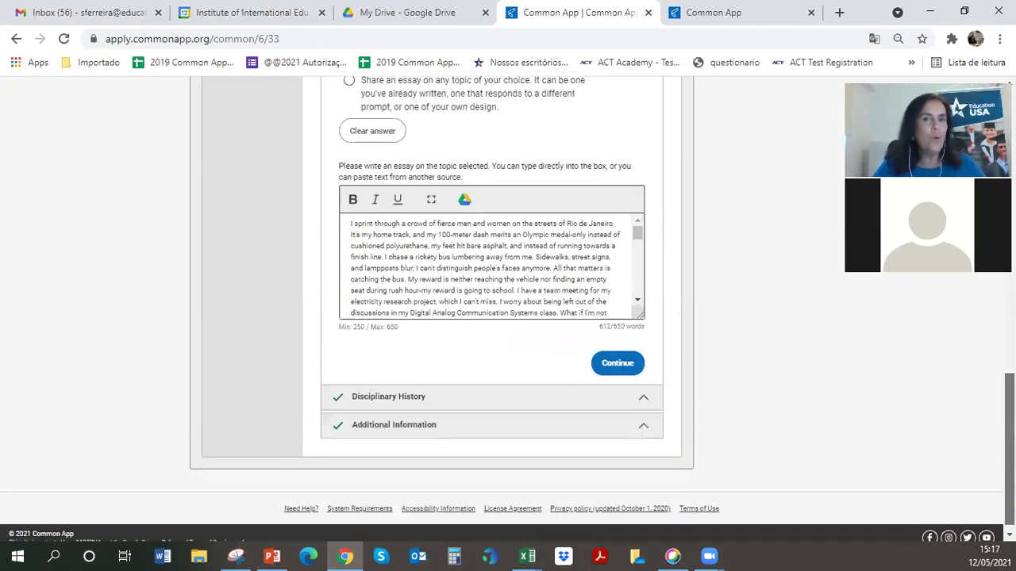
scroll(507, 309, down, 1)
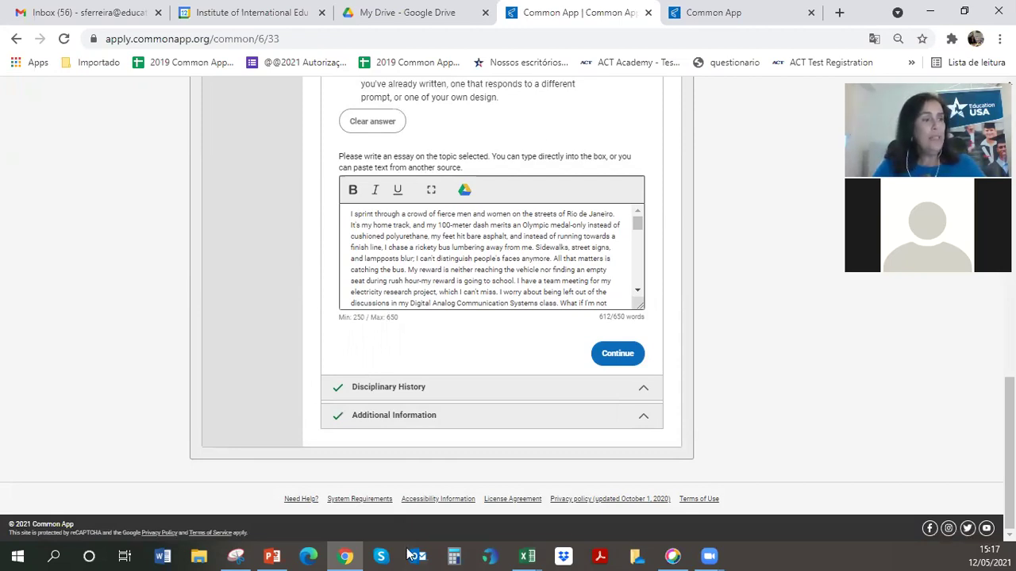
Open Disciplinary History in Writing, review the disciplinary violation question and continue to Additional Information.
click(404, 394)
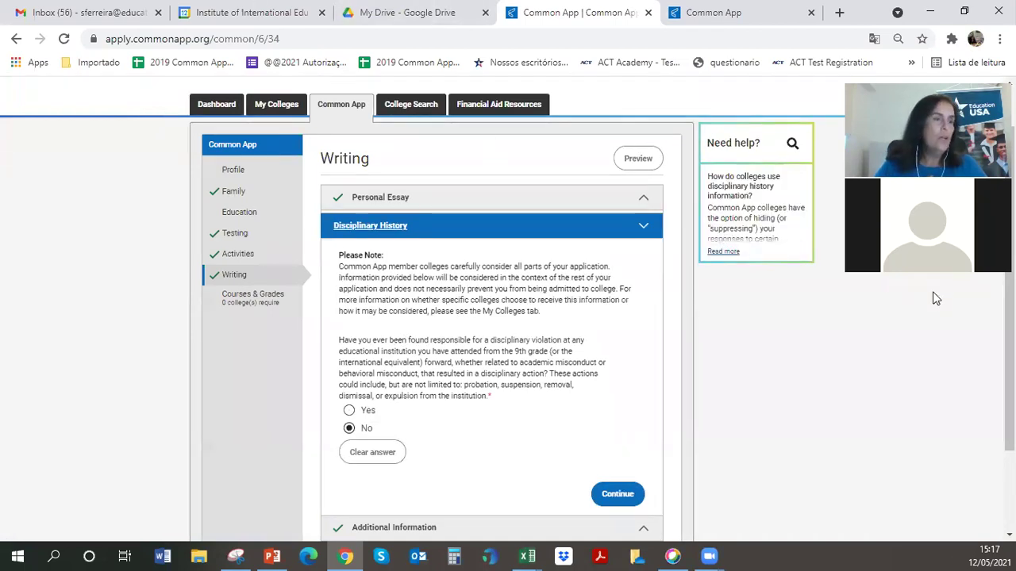
scroll(936, 298, down, 3)
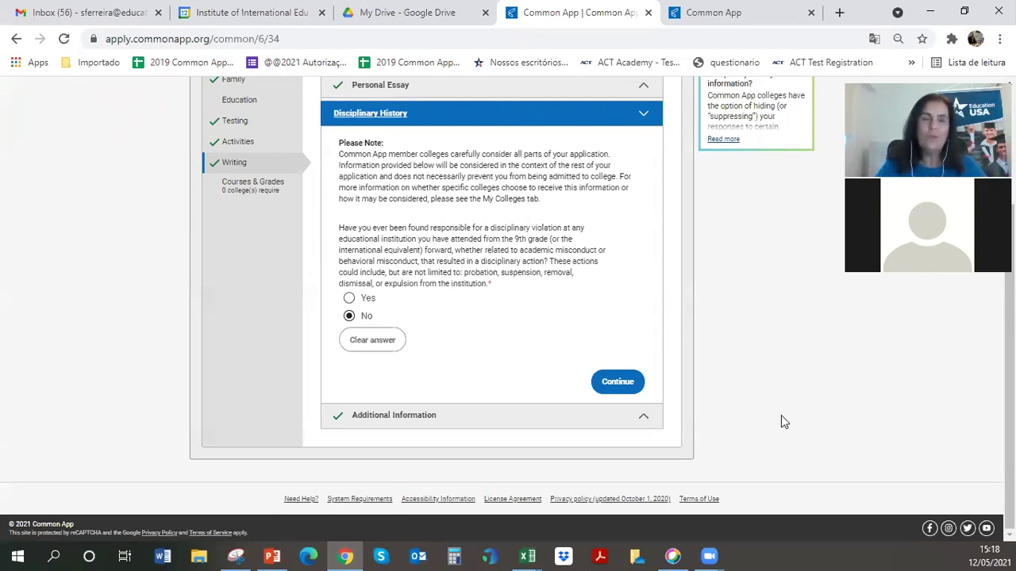
click(616, 380)
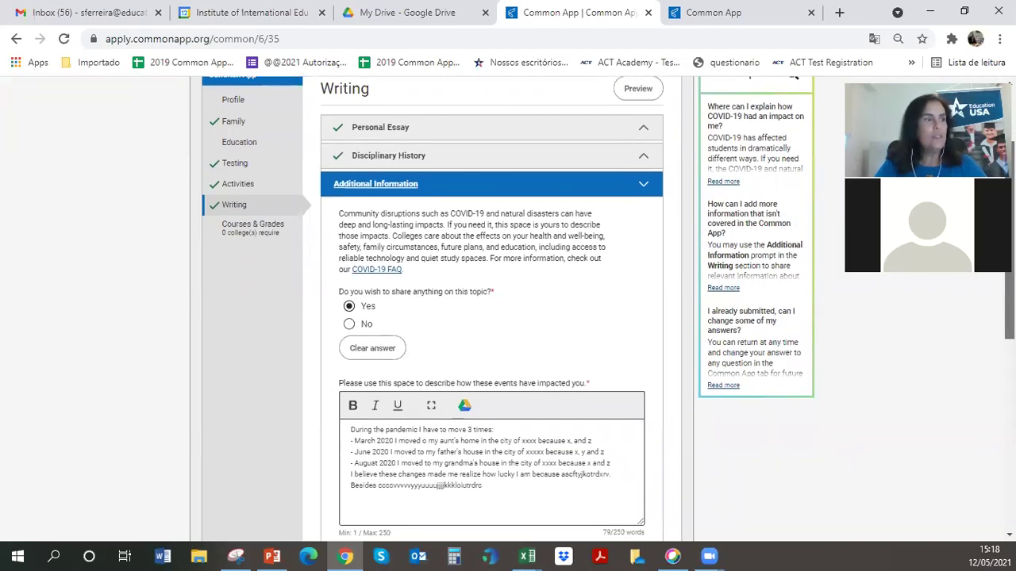
Review the COVID-19 impact and other circumstances questions in Additional Information with their text boxes, and continue to Courses & Grades.
scroll(508, 309, down, 3)
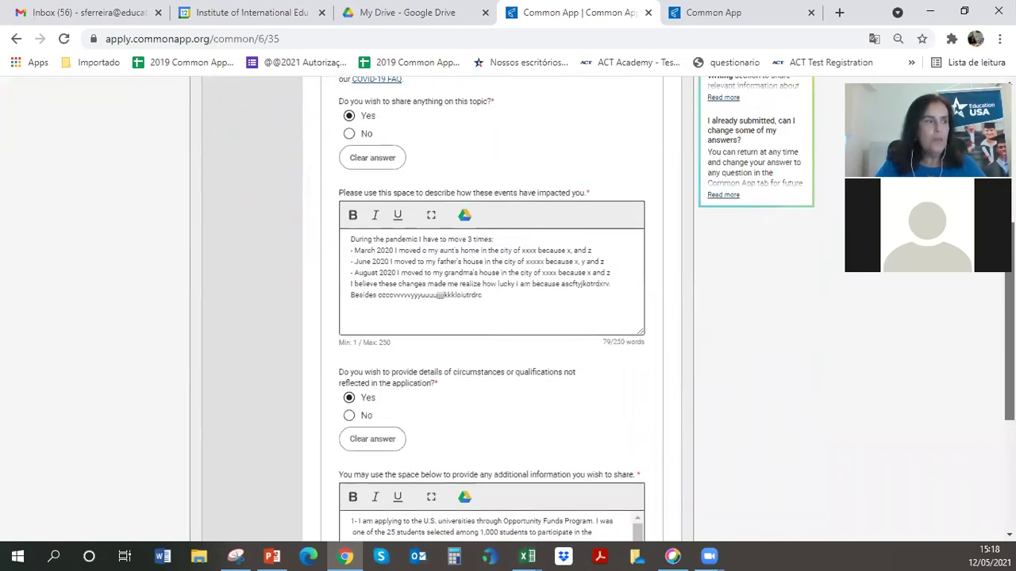
scroll(508, 310, down, 3)
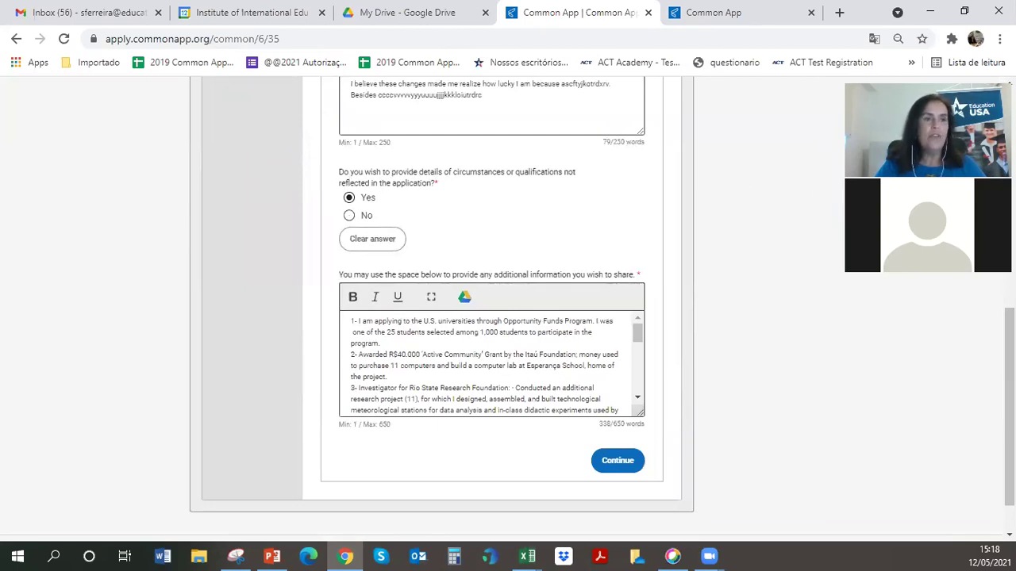
scroll(508, 309, up, 2)
scroll(508, 309, up, 2)
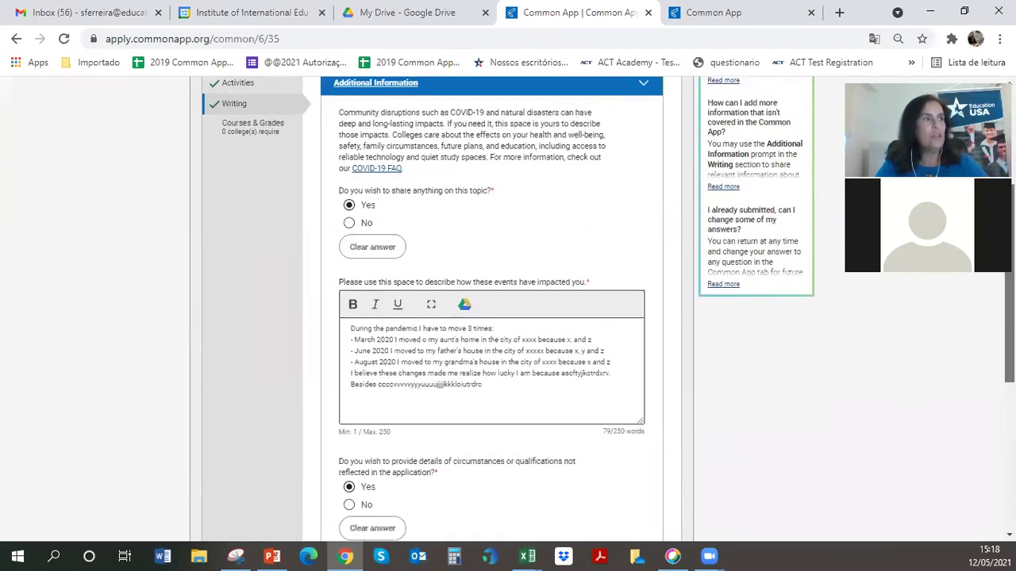
scroll(508, 310, down, 4)
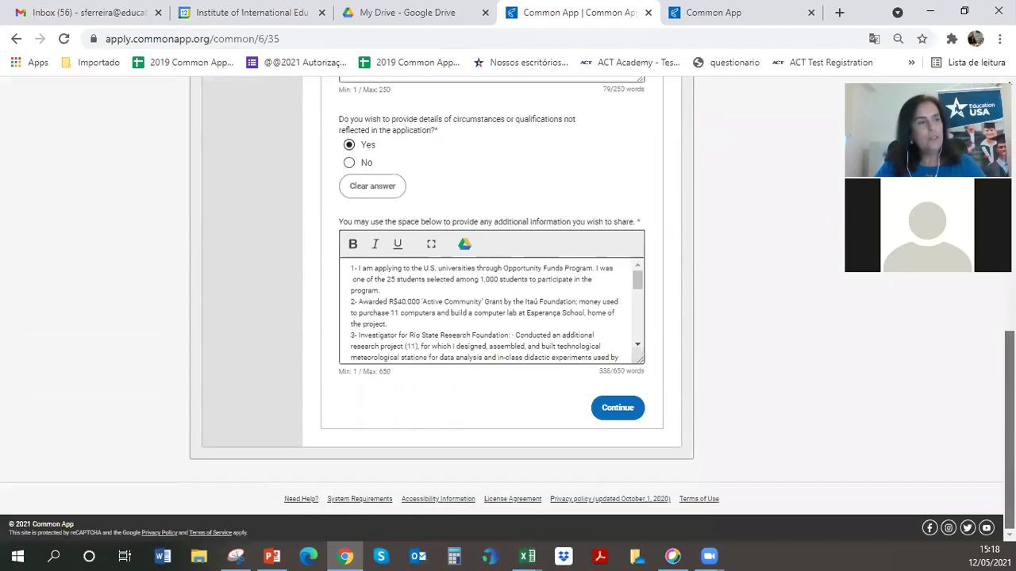
click(616, 407)
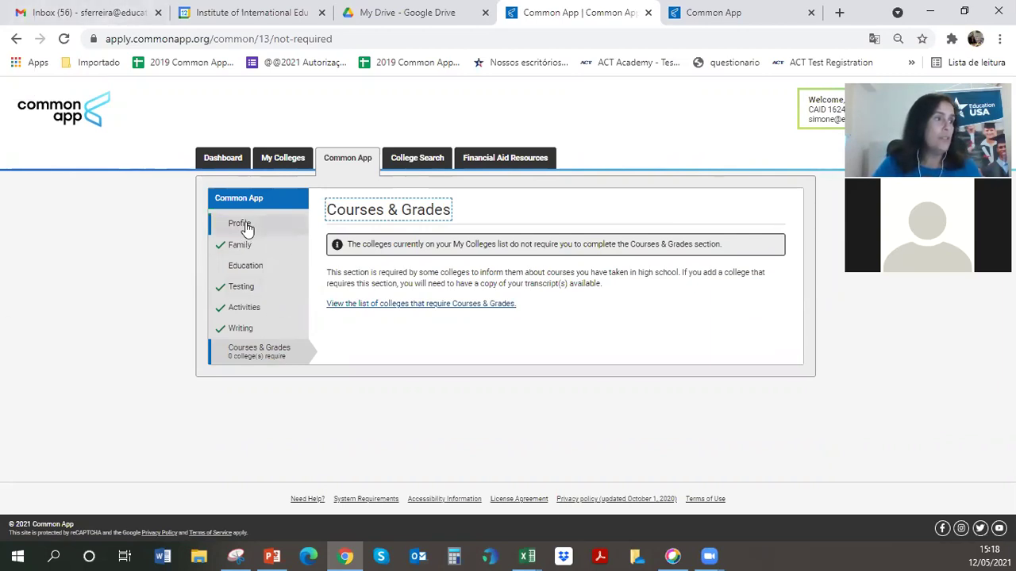
Open Dartmouth College in the My Colleges list.
click(277, 161)
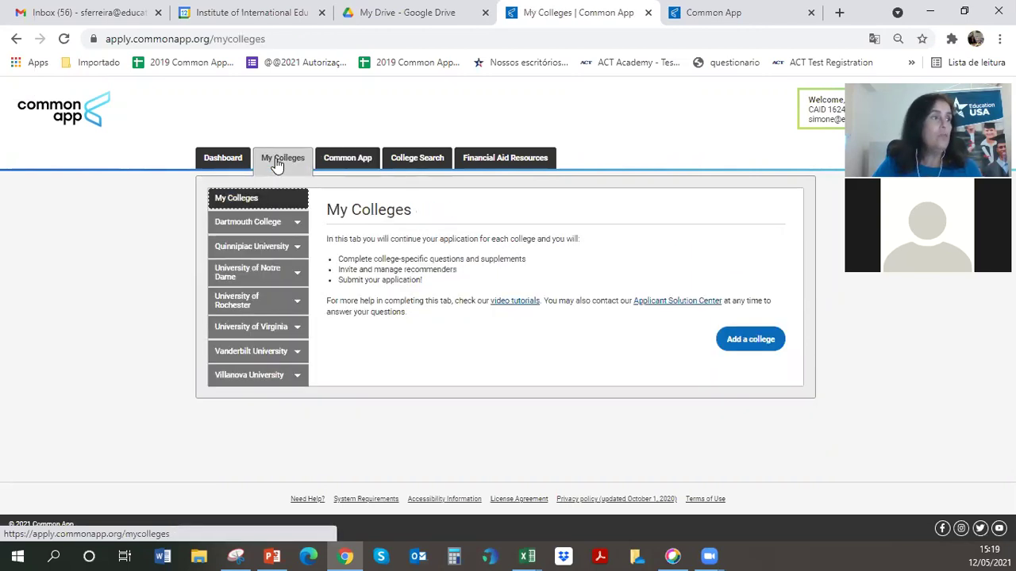
click(266, 222)
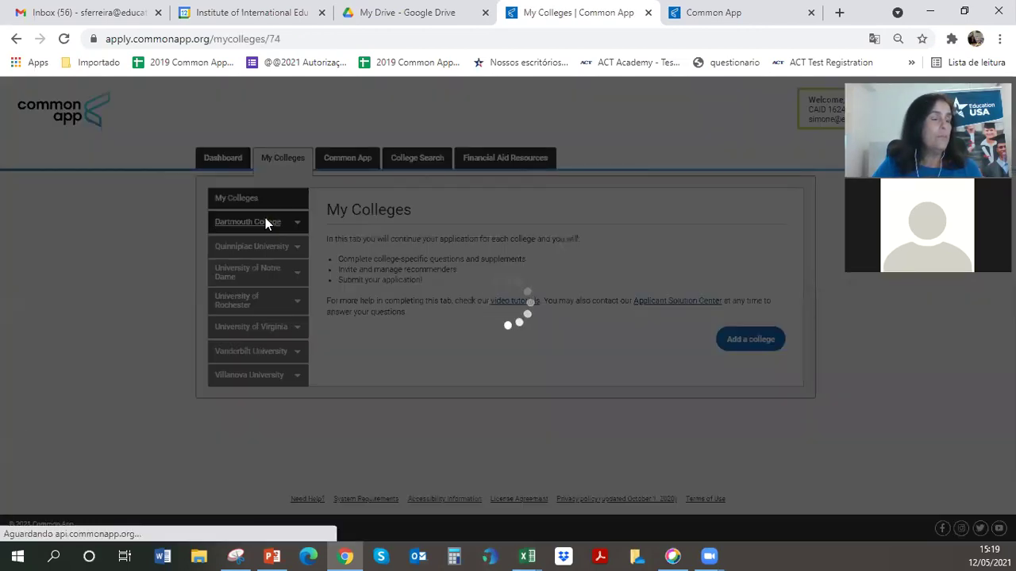